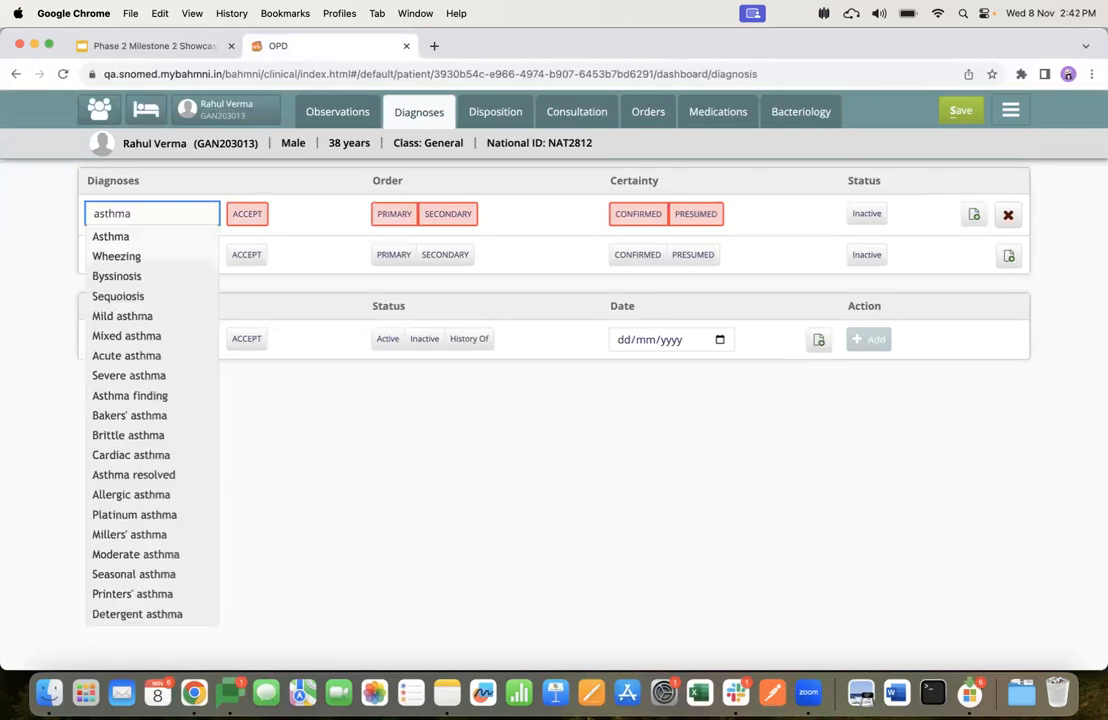
# - Record Asthma as a diagnosis with primary order and confirmed certainty
pyautogui.click(125, 237)
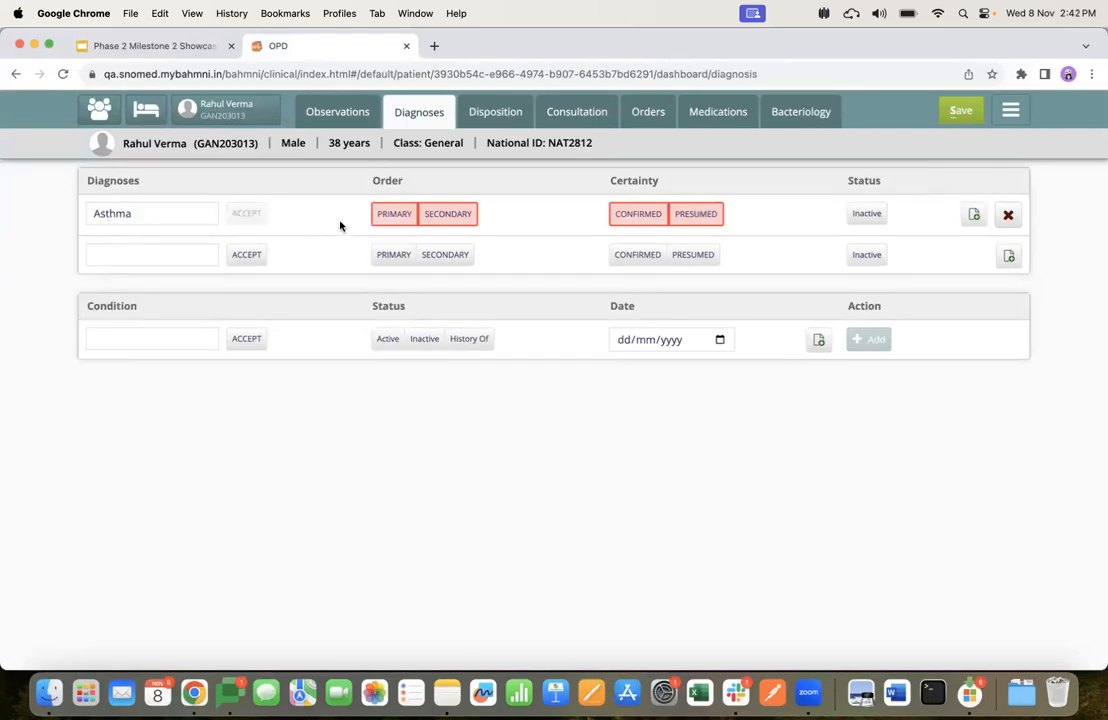
pyautogui.click(380, 214)
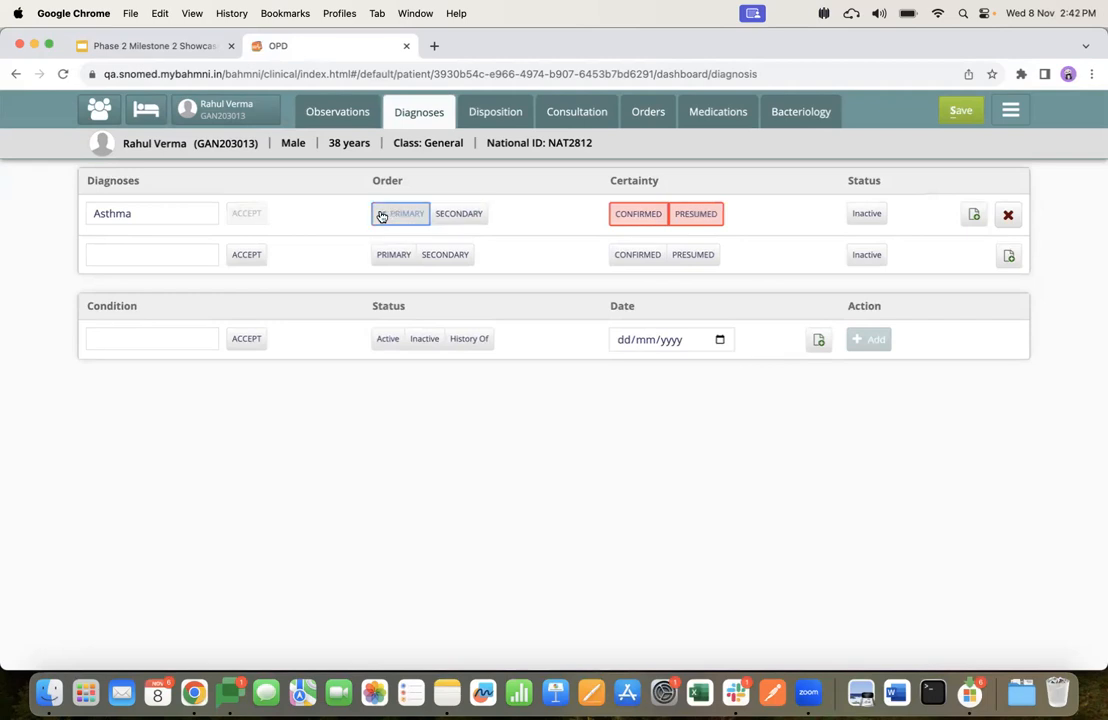
pyautogui.click(621, 216)
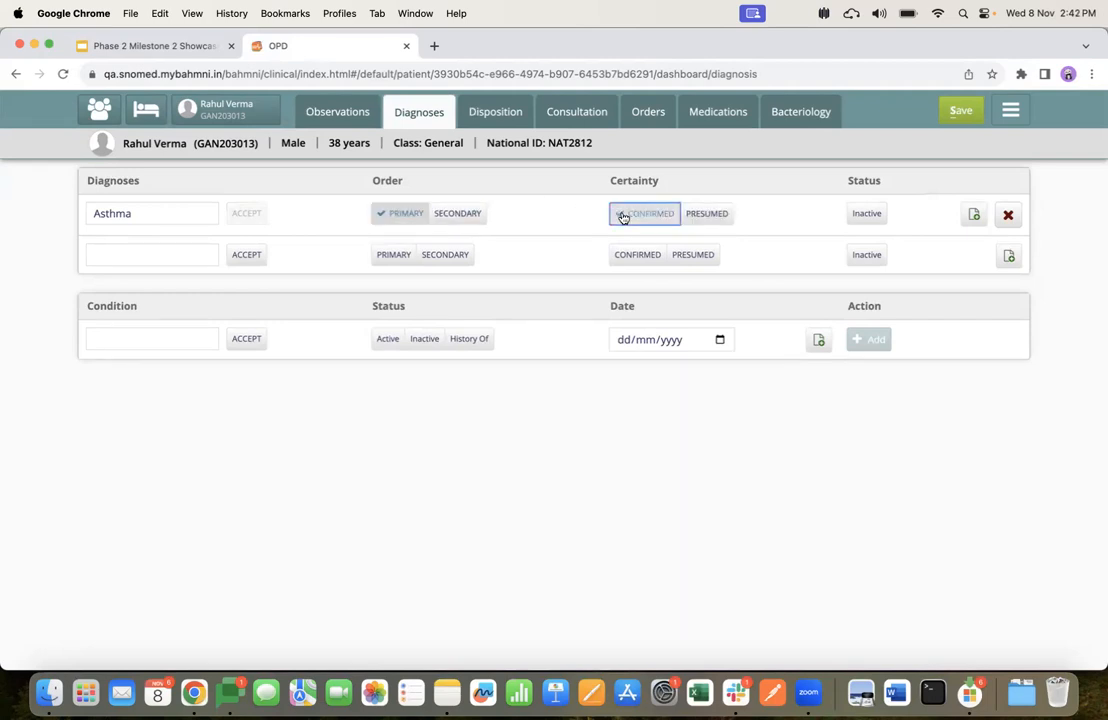
# - Add a prescription for Propranolol hydrochloride 40 mg oral tablet, dose 1 tablet, once a day, for 1 day
pyautogui.click(720, 116)
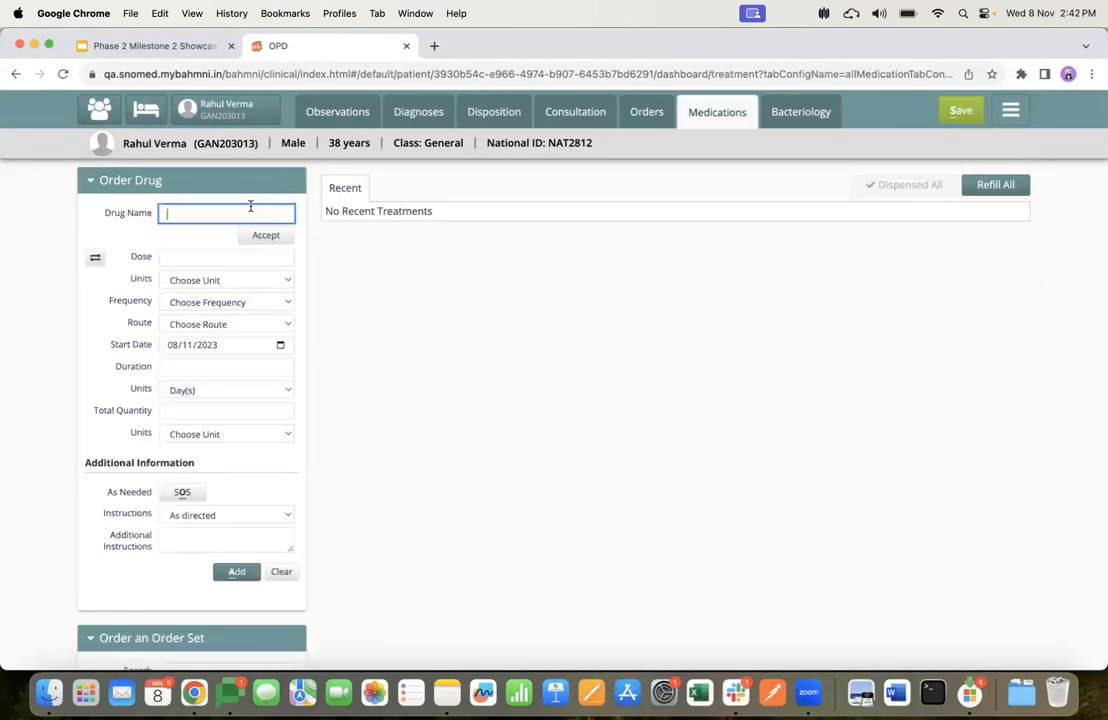
pyautogui.write('pro')
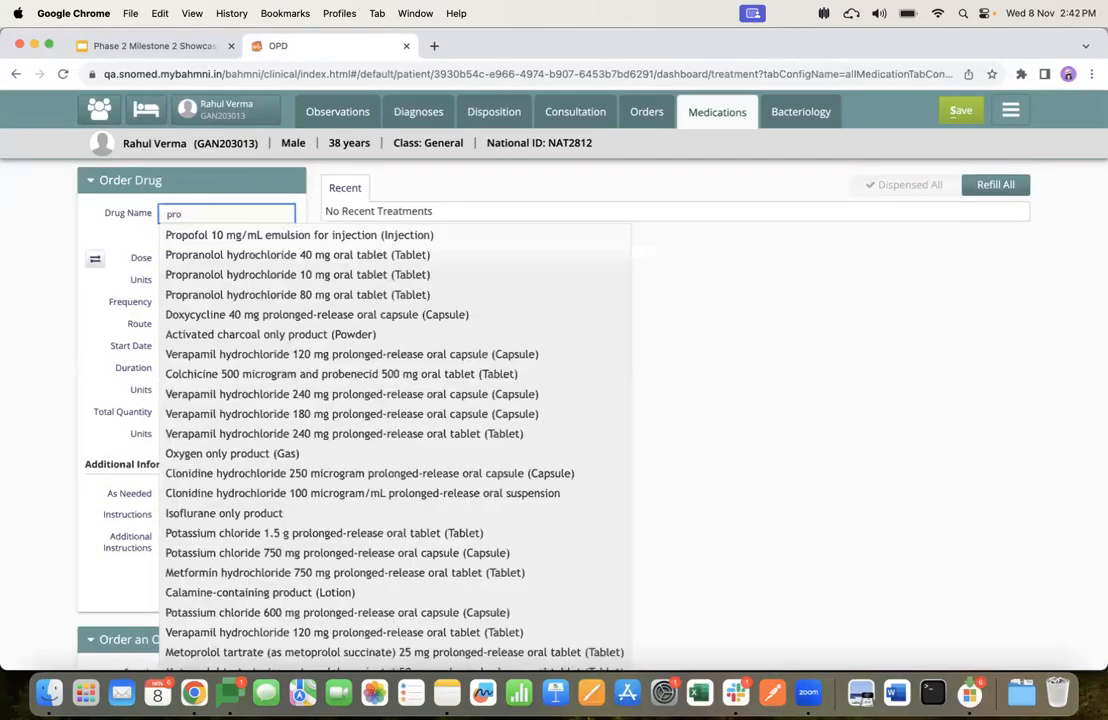
pyautogui.write('pra')
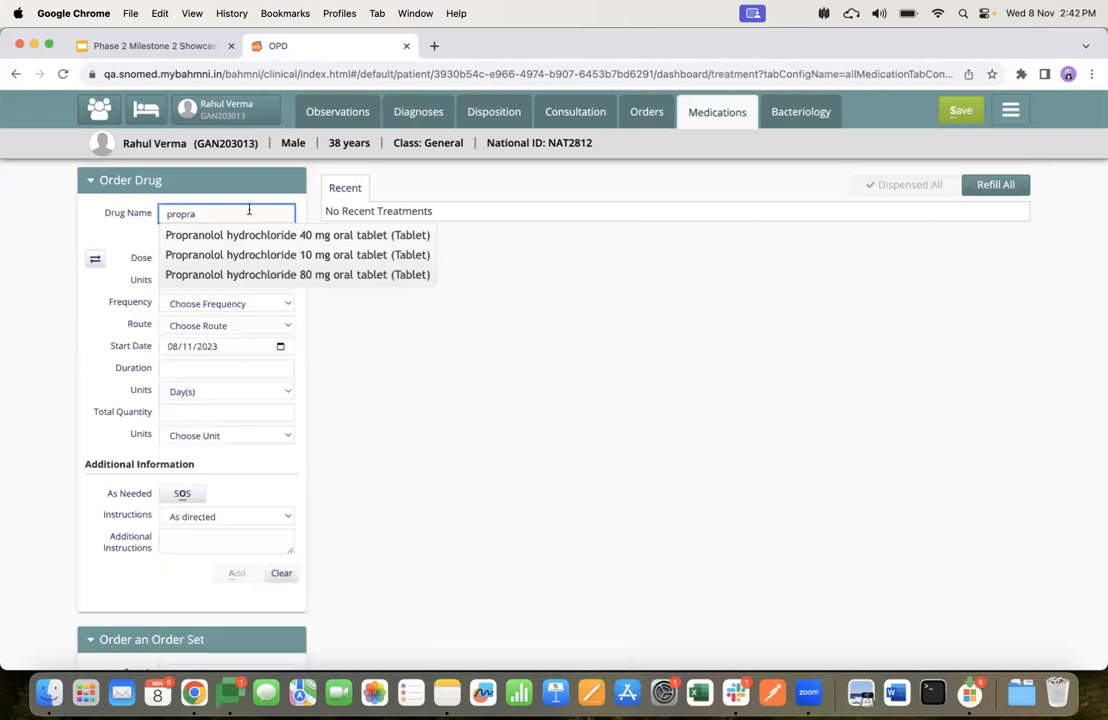
pyautogui.click(270, 235)
pyautogui.click(280, 258)
pyautogui.write('1')
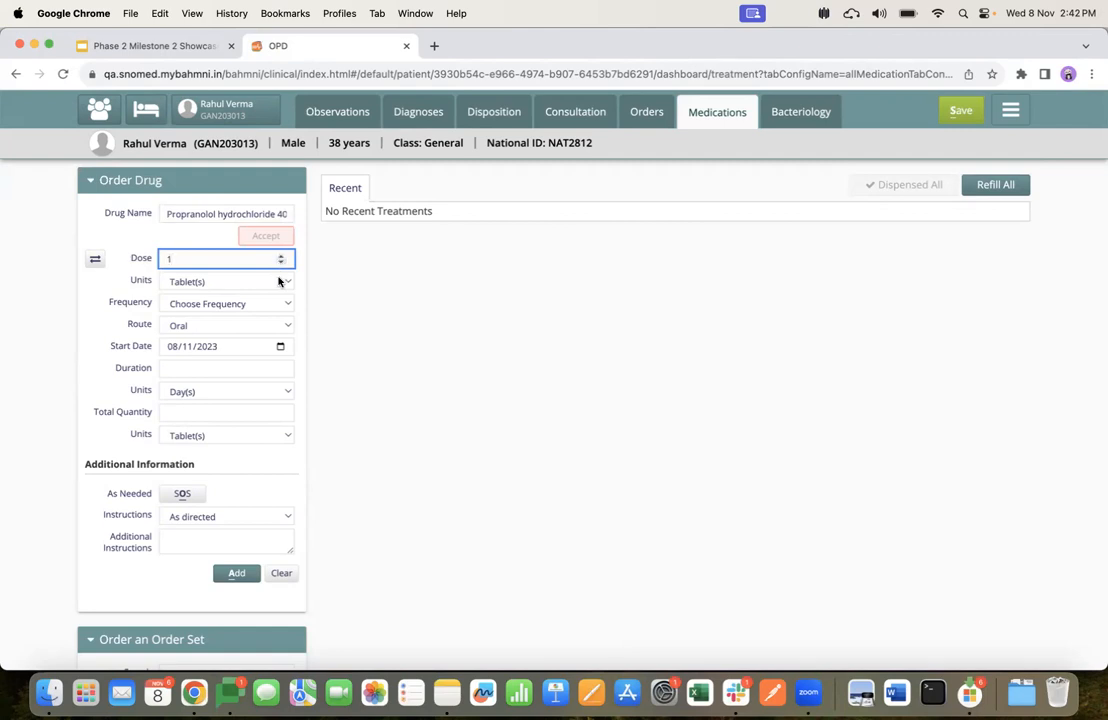
pyautogui.click(279, 301)
pyautogui.click(240, 333)
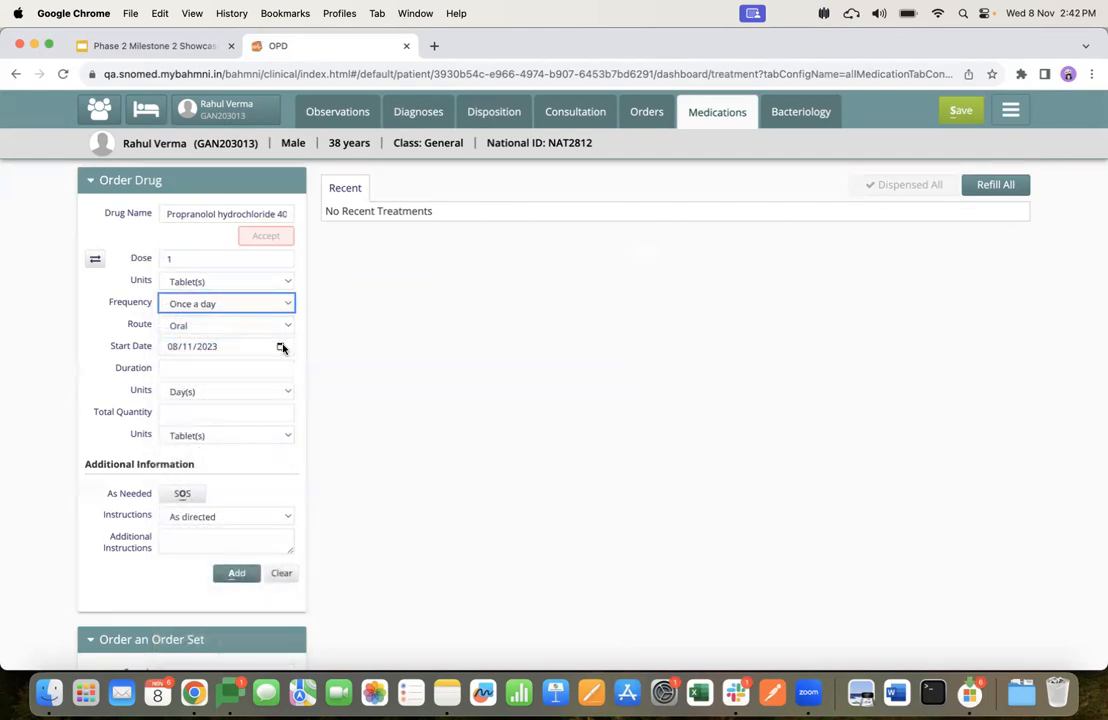
pyautogui.click(280, 366)
pyautogui.write('1')
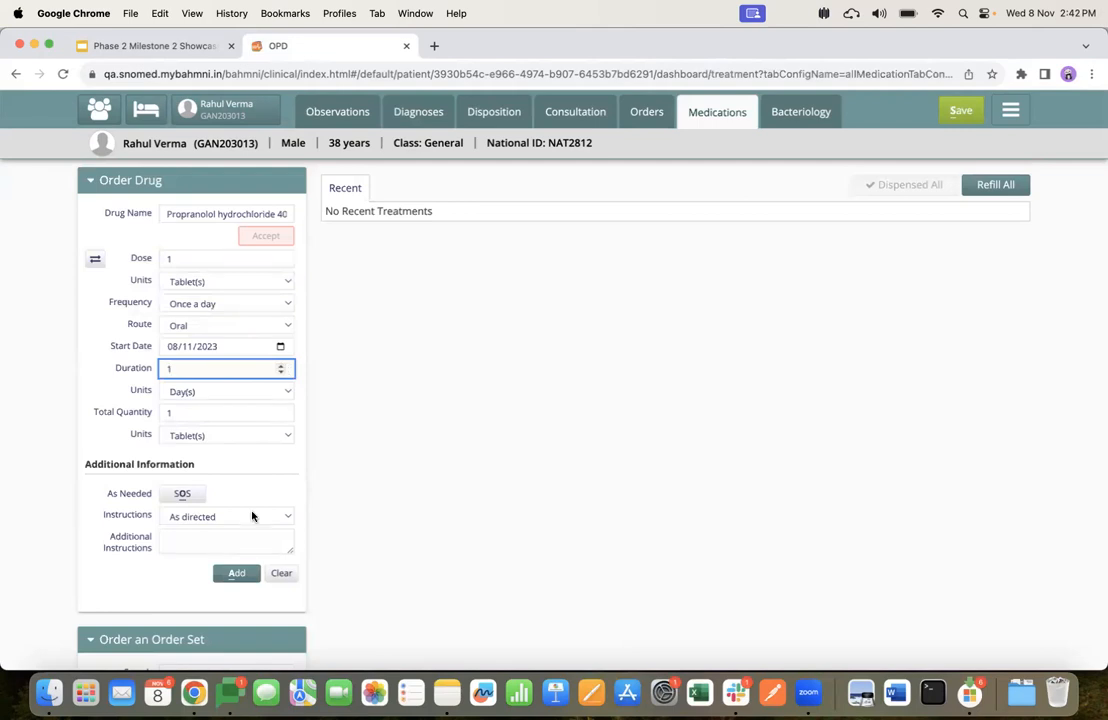
pyautogui.click(236, 573)
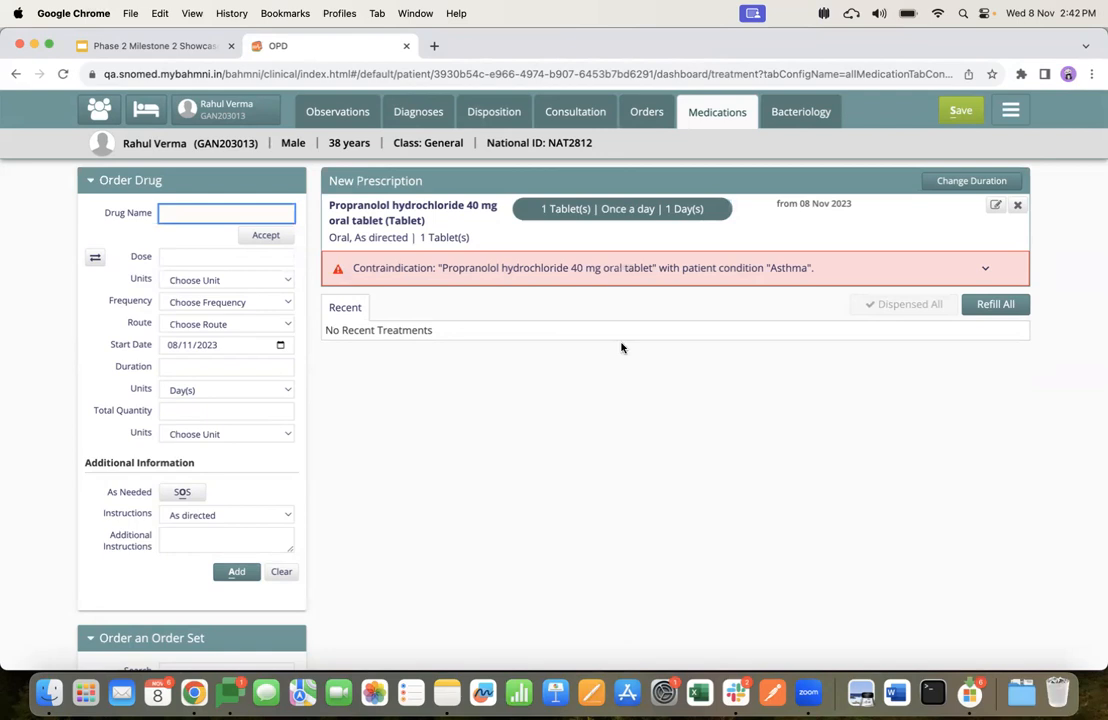
# - Expand the propranolol contraindication alert and consult its linked reference page, closing that page when done
pyautogui.click(631, 284)
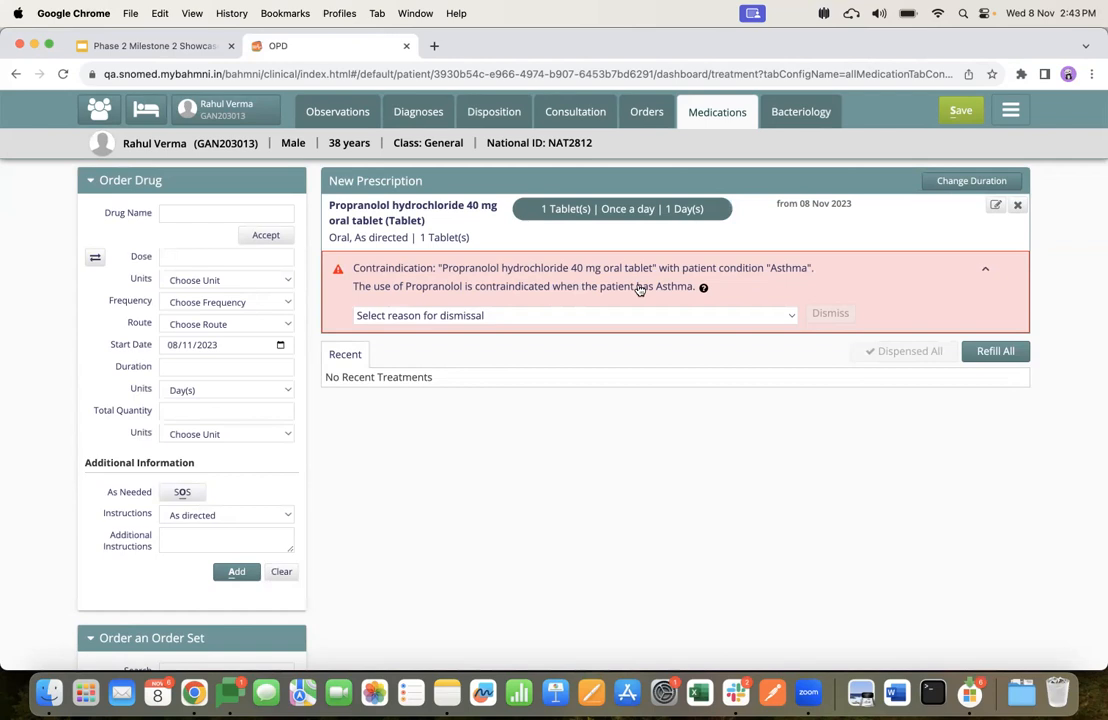
pyautogui.click(703, 290)
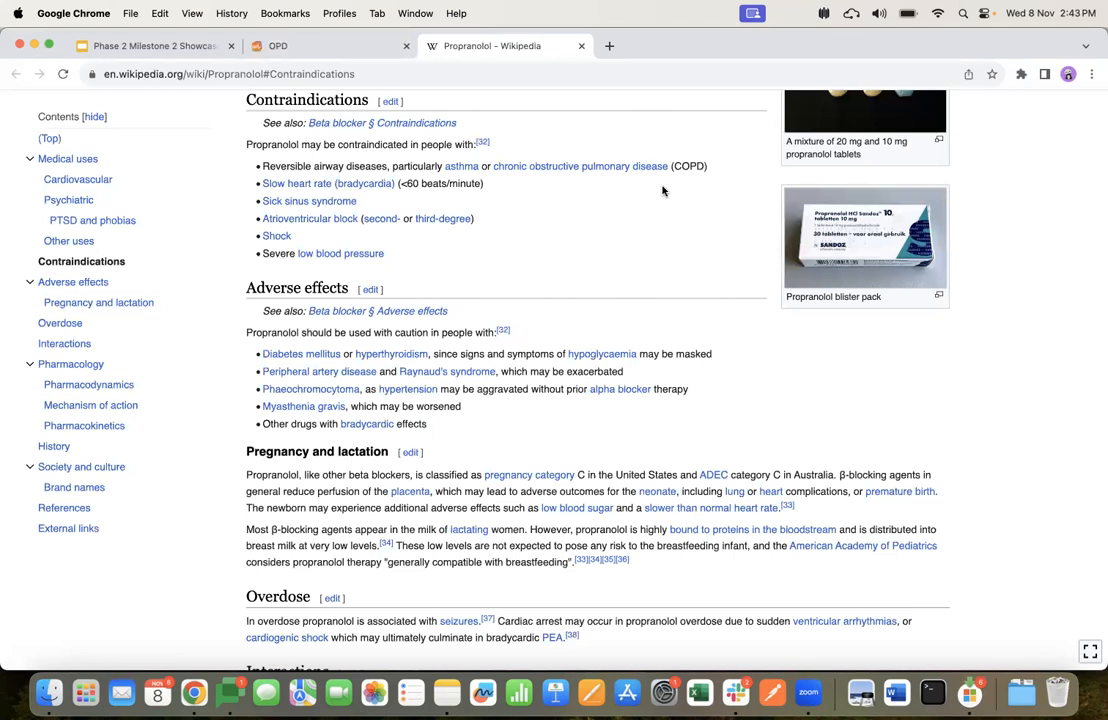
pyautogui.click(582, 46)
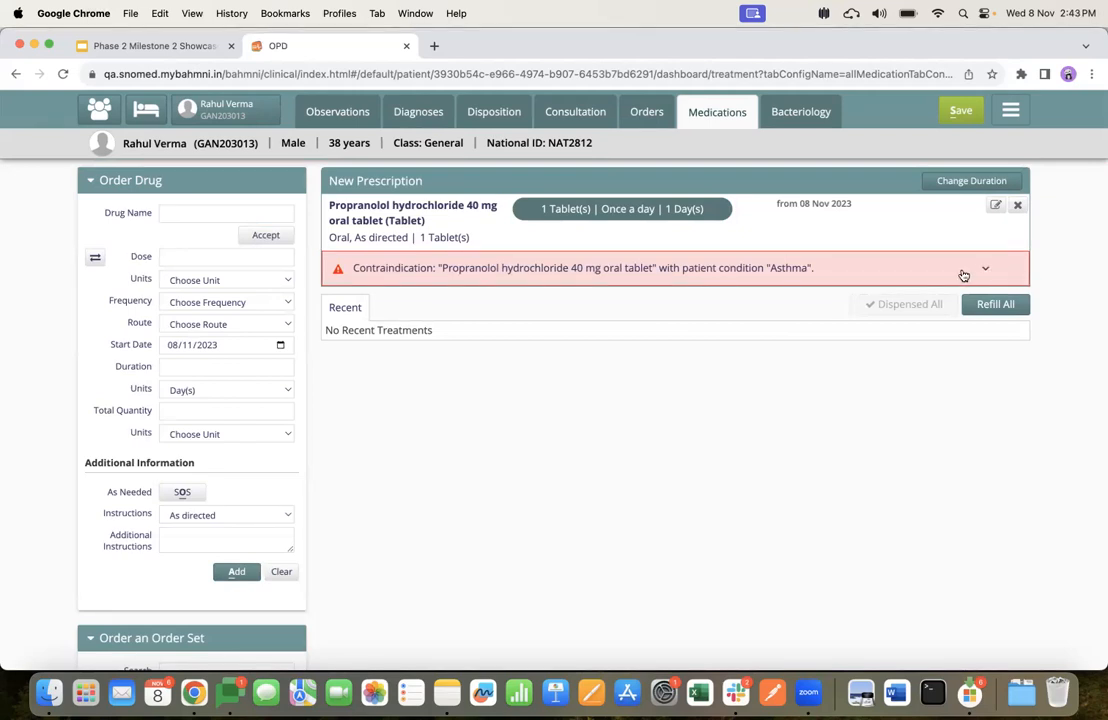
# - Try to save the consultation while the critical propranolol alert is still unaddressed
pyautogui.click(961, 112)
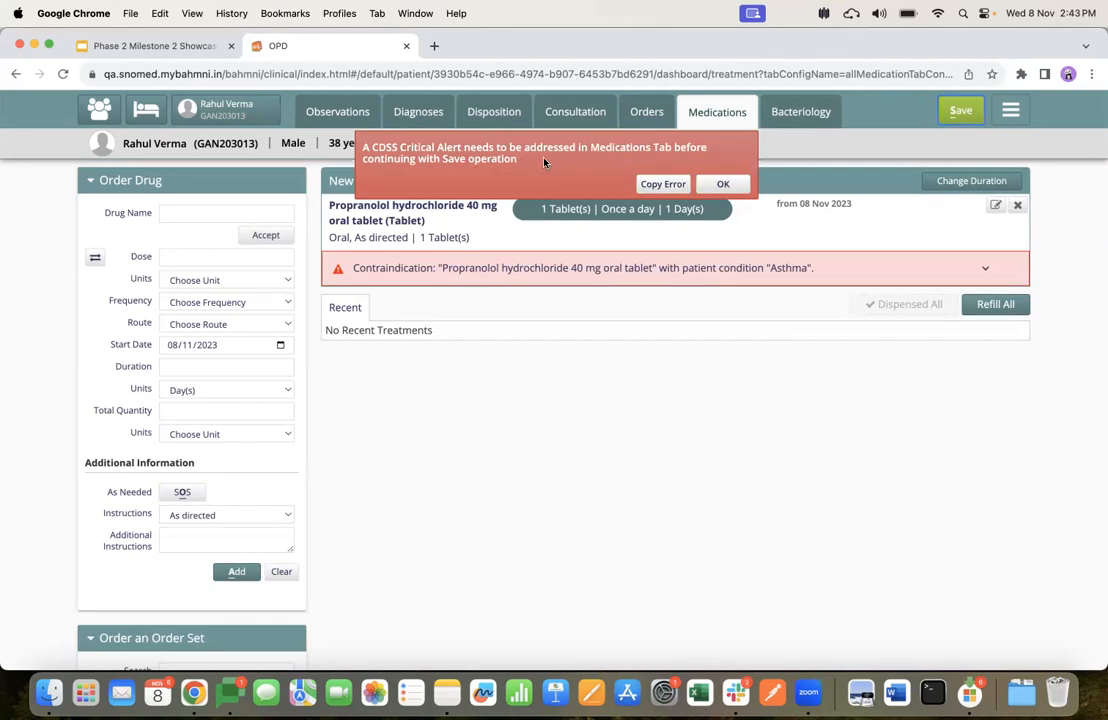
pyautogui.click(719, 186)
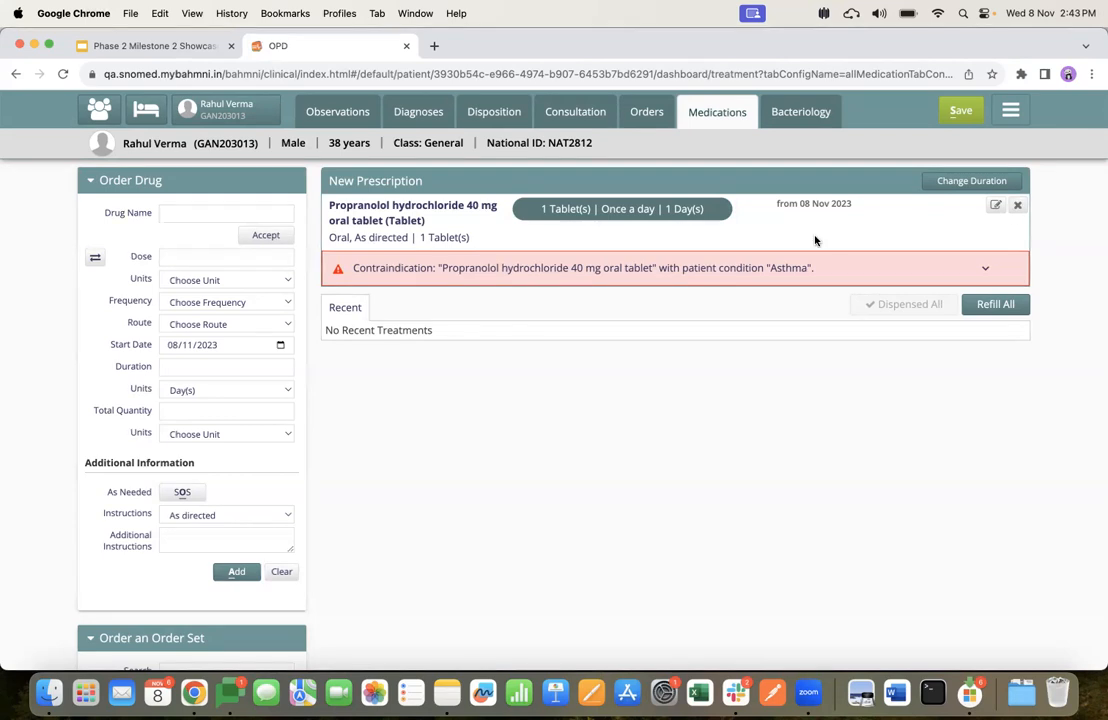
# - Dismiss the propranolol contraindication alert with the reason "The alert does not apply to the patient in question."
pyautogui.click(715, 277)
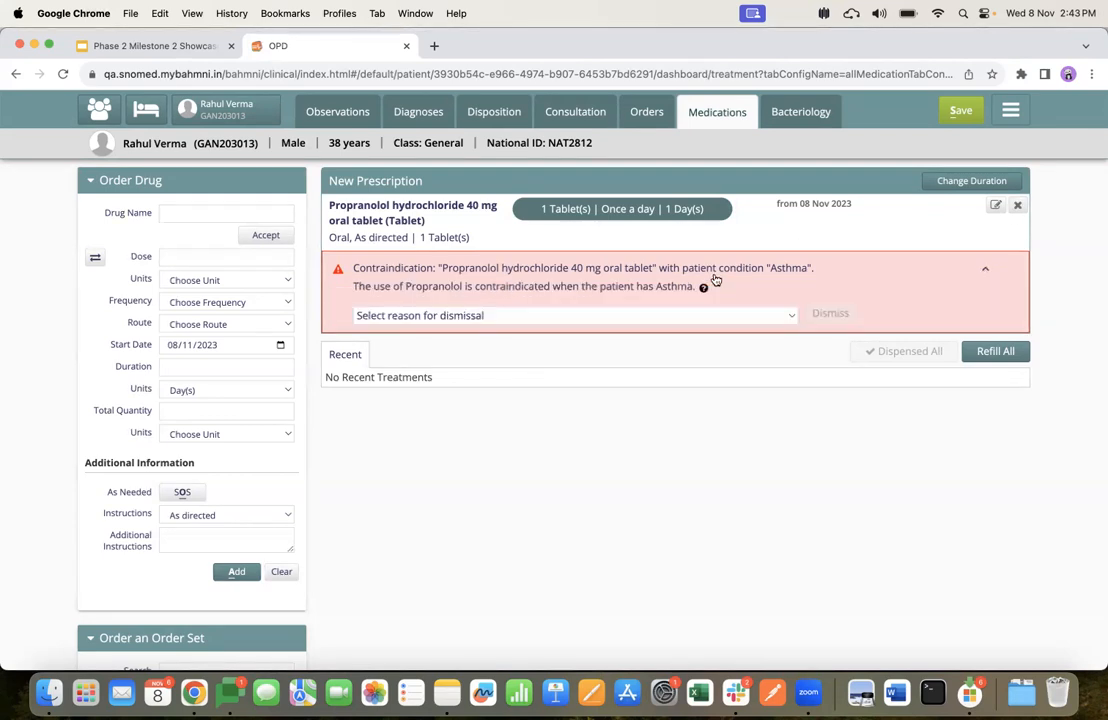
pyautogui.click(646, 315)
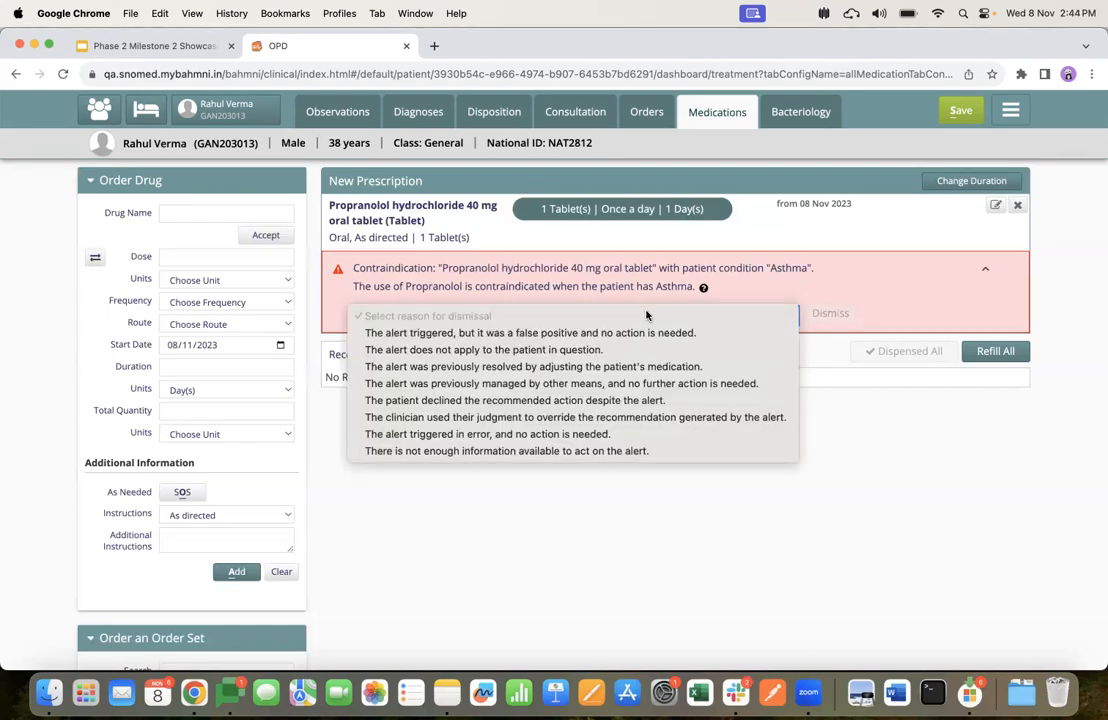
pyautogui.click(554, 350)
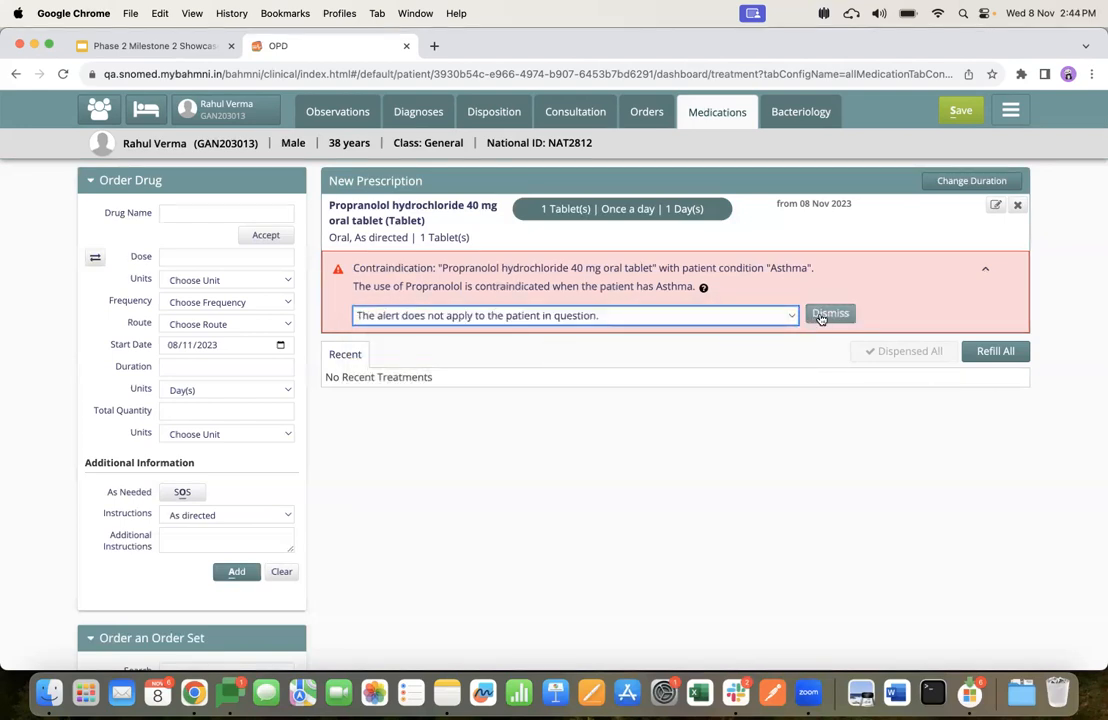
pyautogui.click(829, 314)
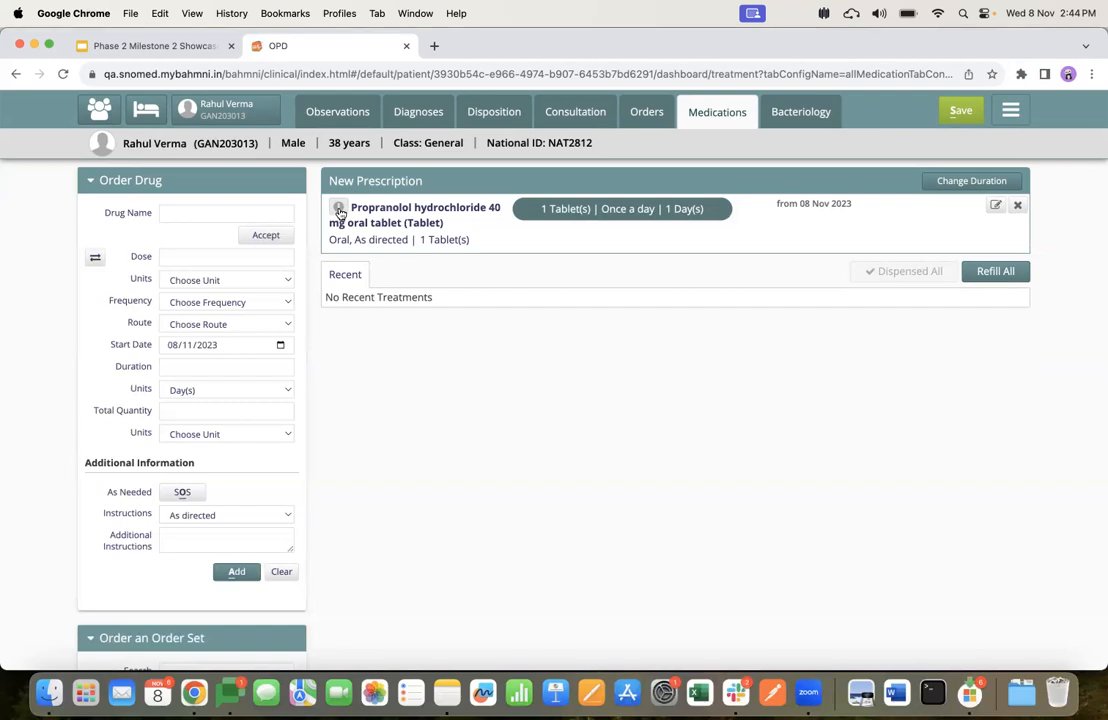
# - Review the dismissed alert's details on both the propranolol prescription and the Asthma diagnosis
pyautogui.click(340, 212)
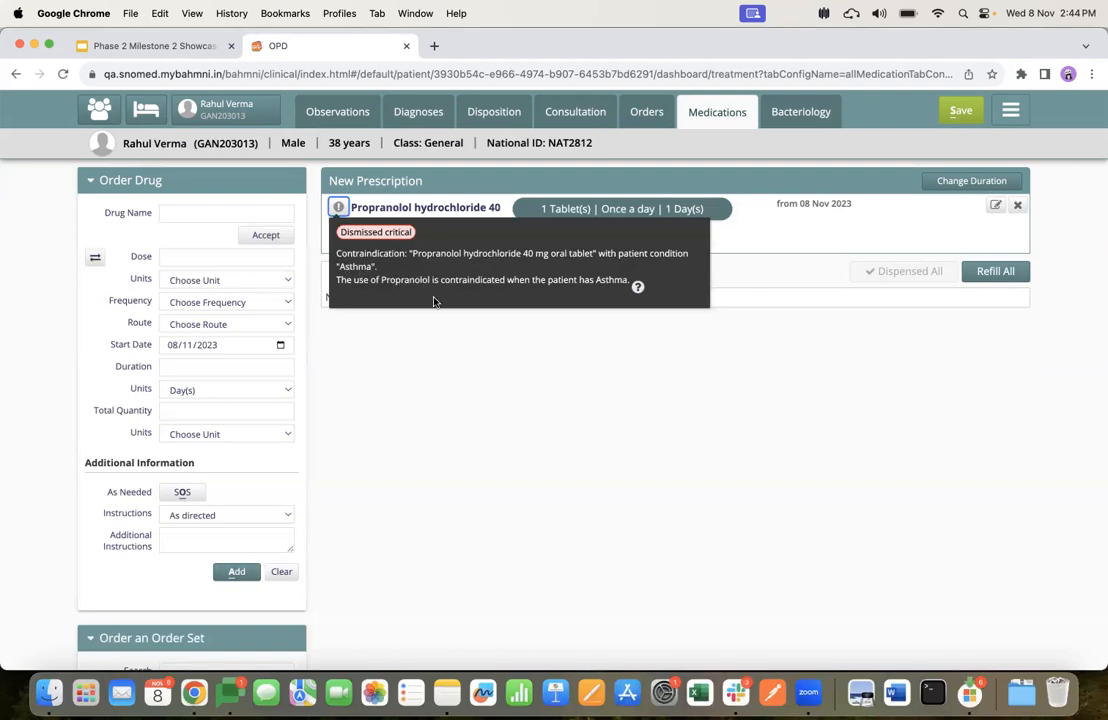
pyautogui.click(415, 112)
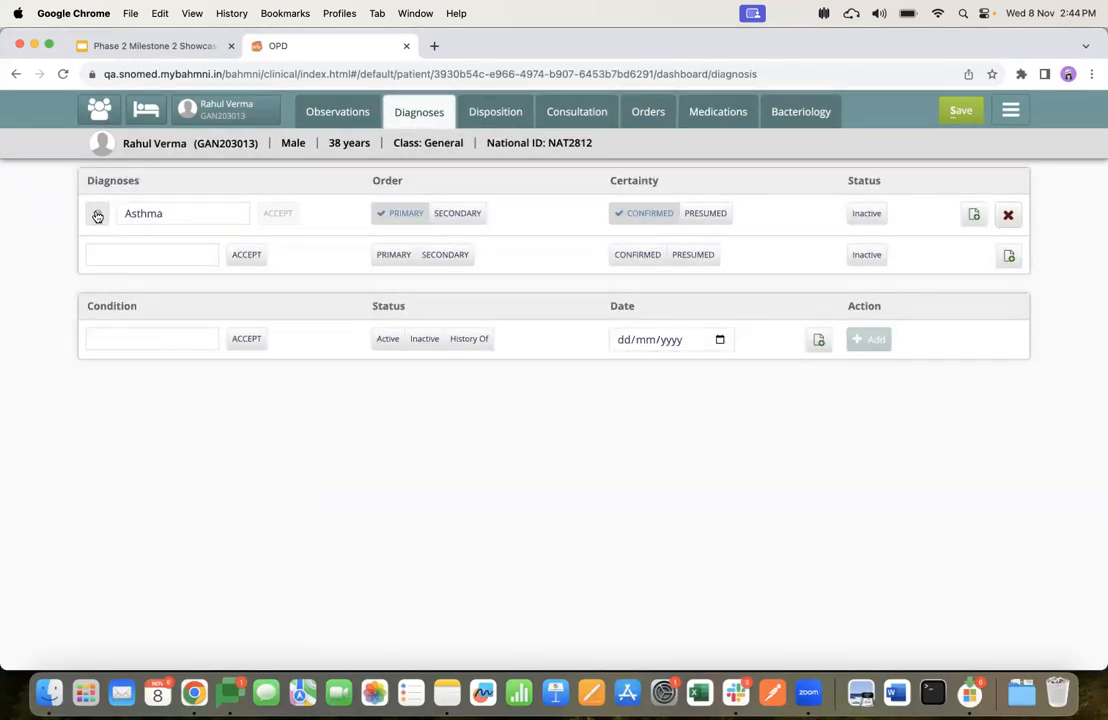
pyautogui.click(96, 217)
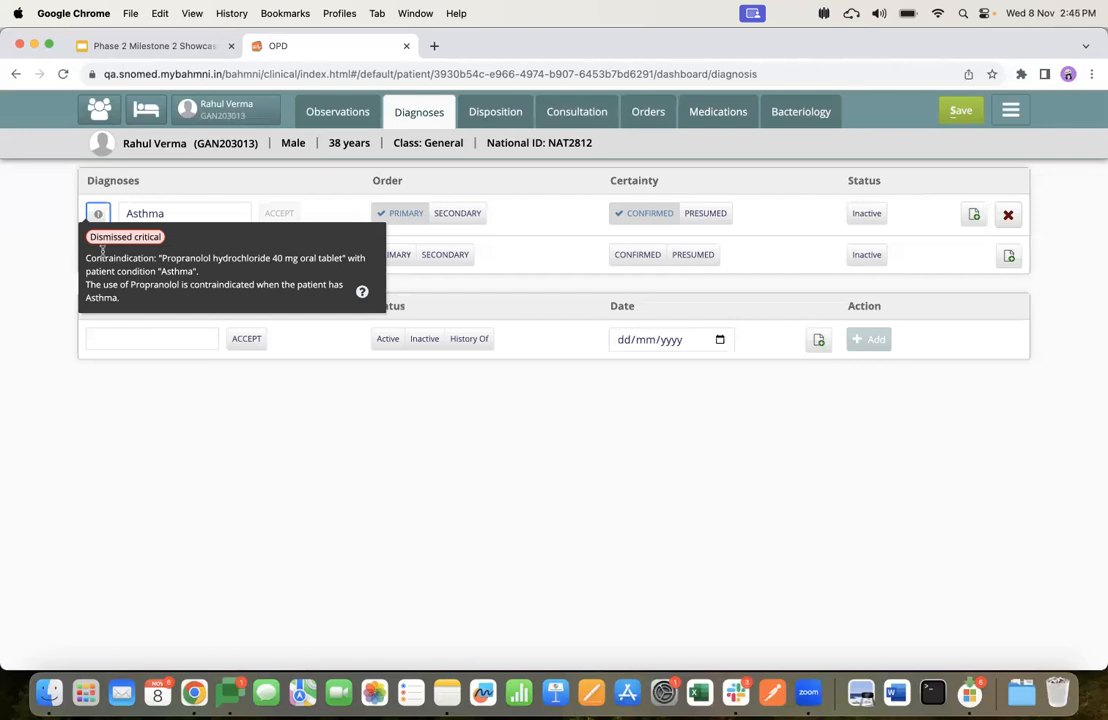
pyautogui.click(59, 213)
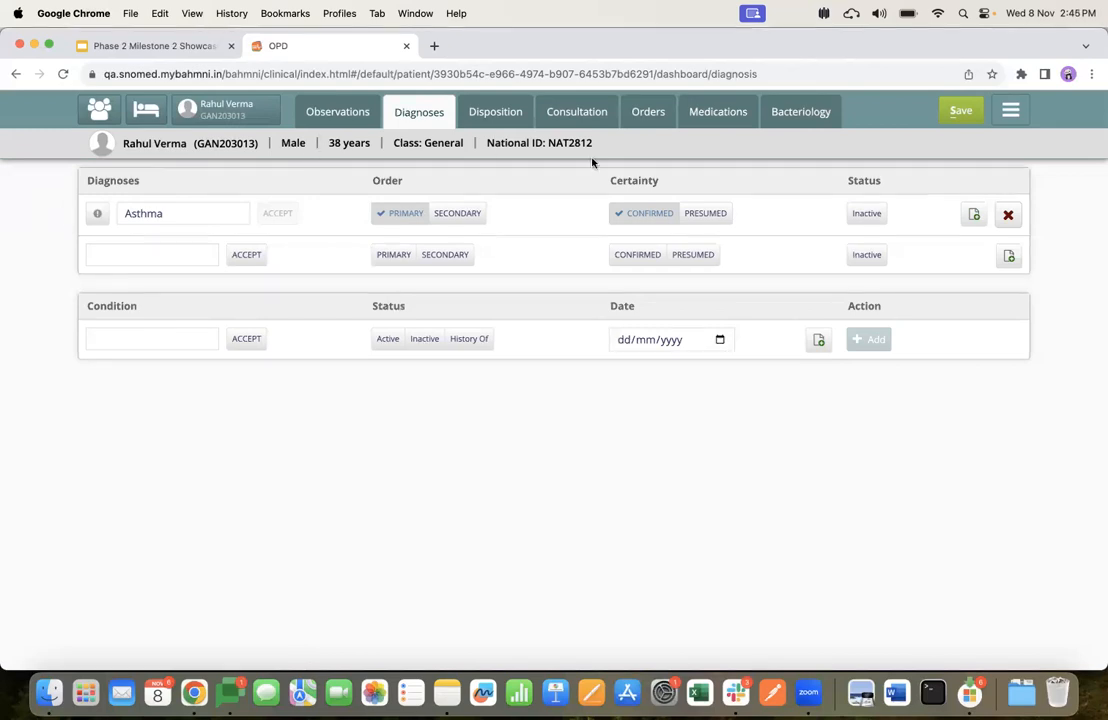
# - Return to the patient's medications and save the consultation with the propranolol prescription
pyautogui.click(715, 113)
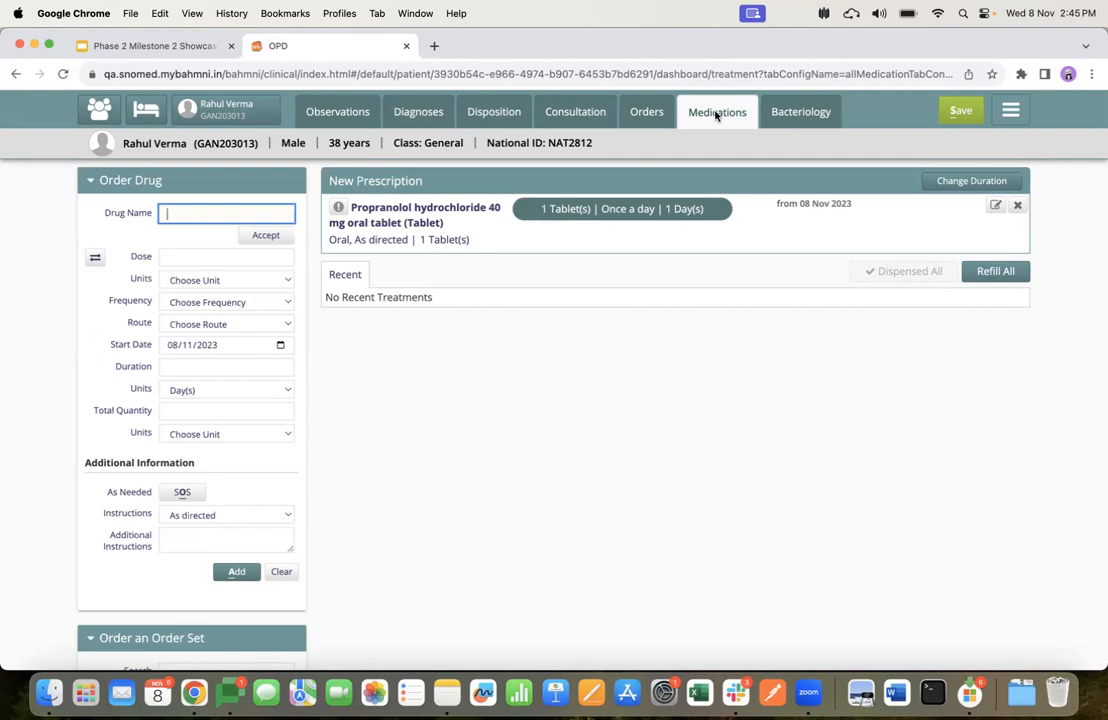
pyautogui.click(952, 111)
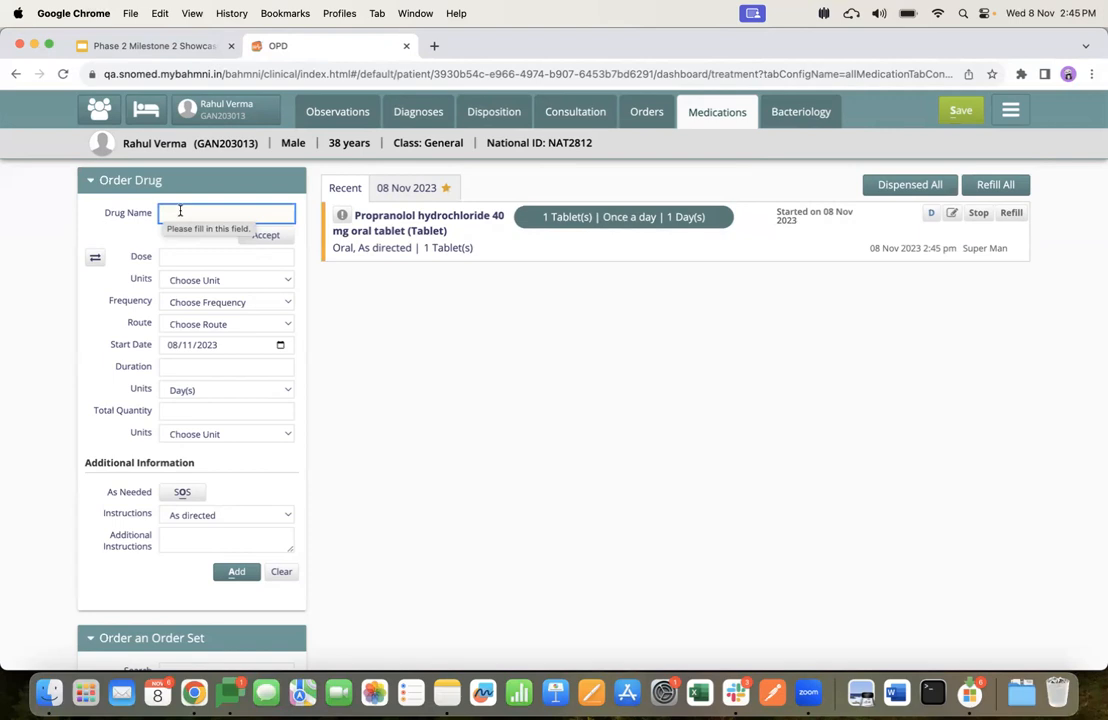
# - Add a prescription for Acetazolamide 250 mg oral tablet, dose 1 tablet, once a day, for 1 day
pyautogui.write('aceta')
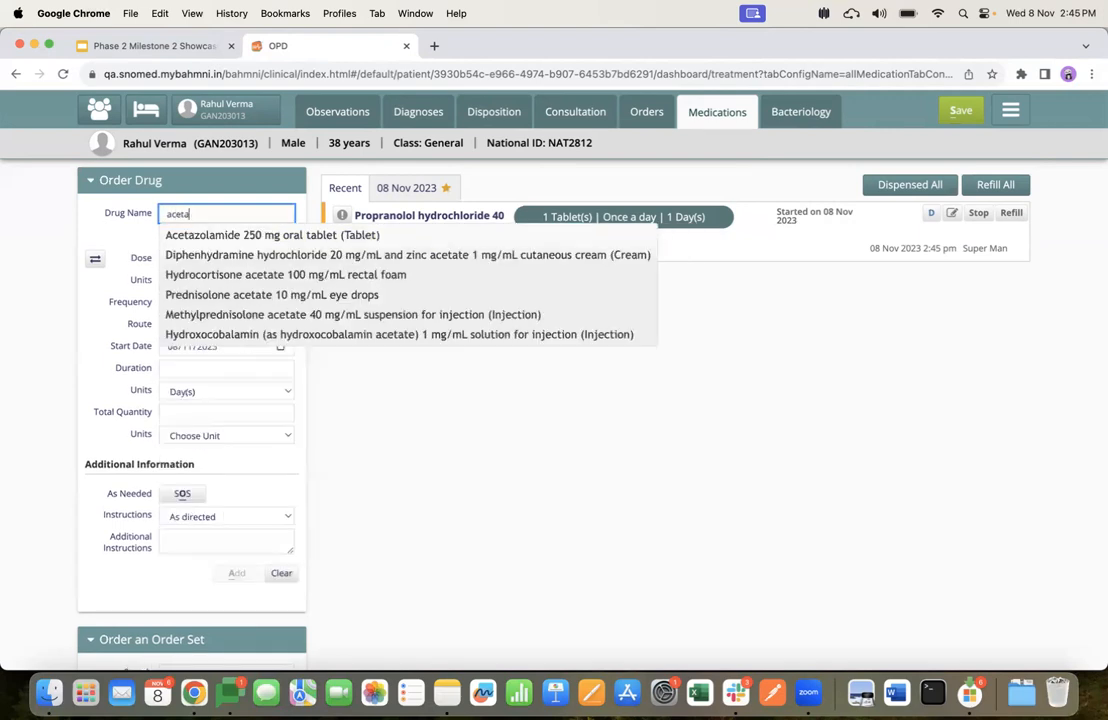
pyautogui.click(210, 235)
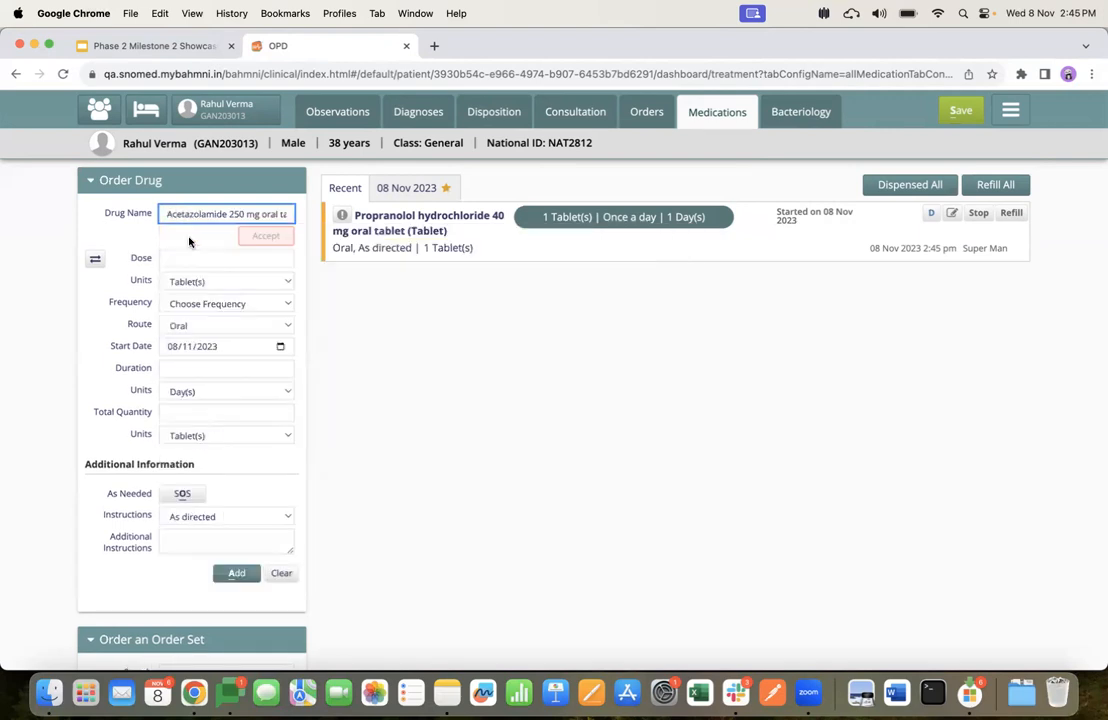
pyautogui.click(282, 258)
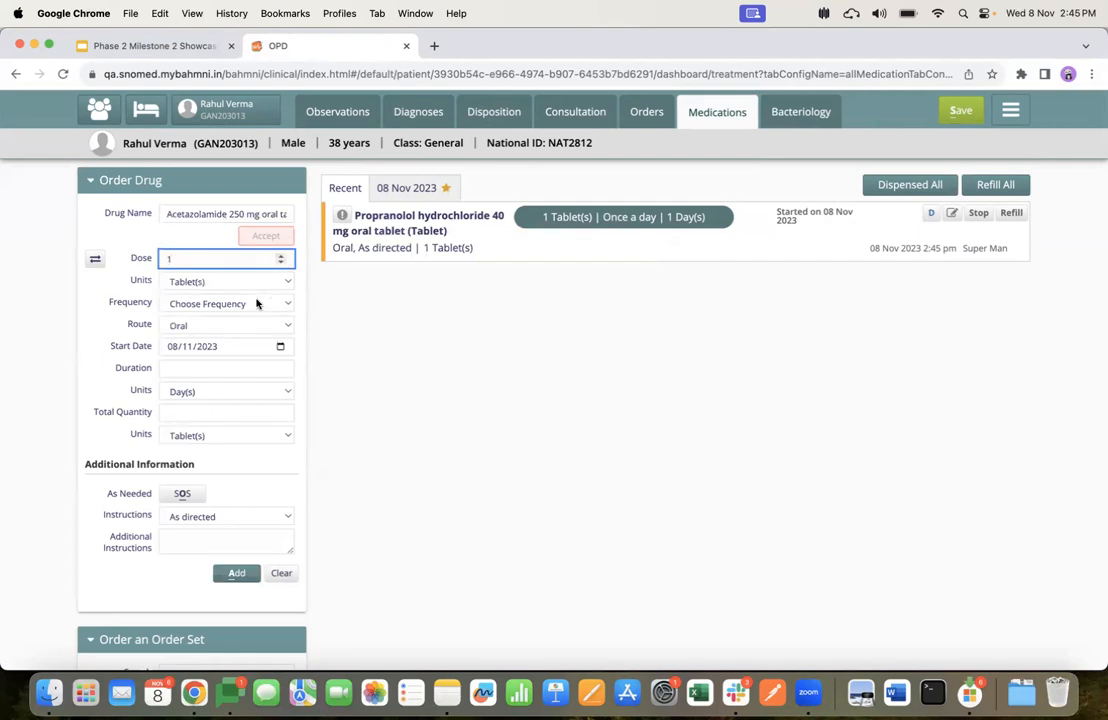
pyautogui.click(230, 303)
pyautogui.click(233, 336)
pyautogui.click(281, 366)
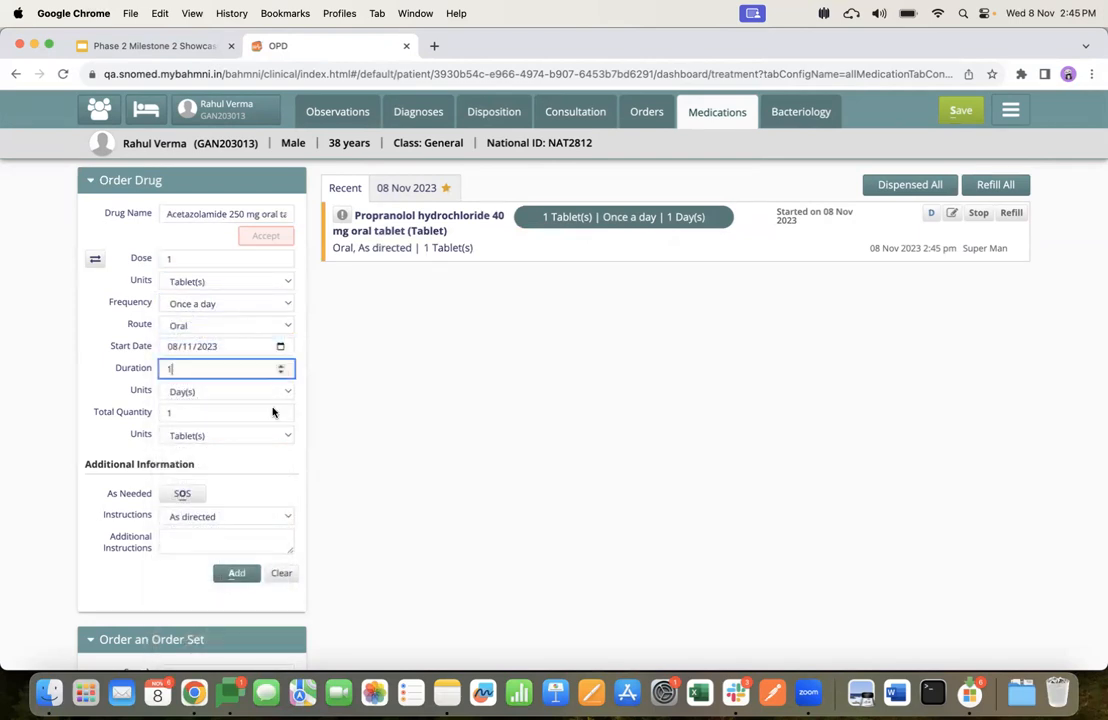
pyautogui.click(235, 574)
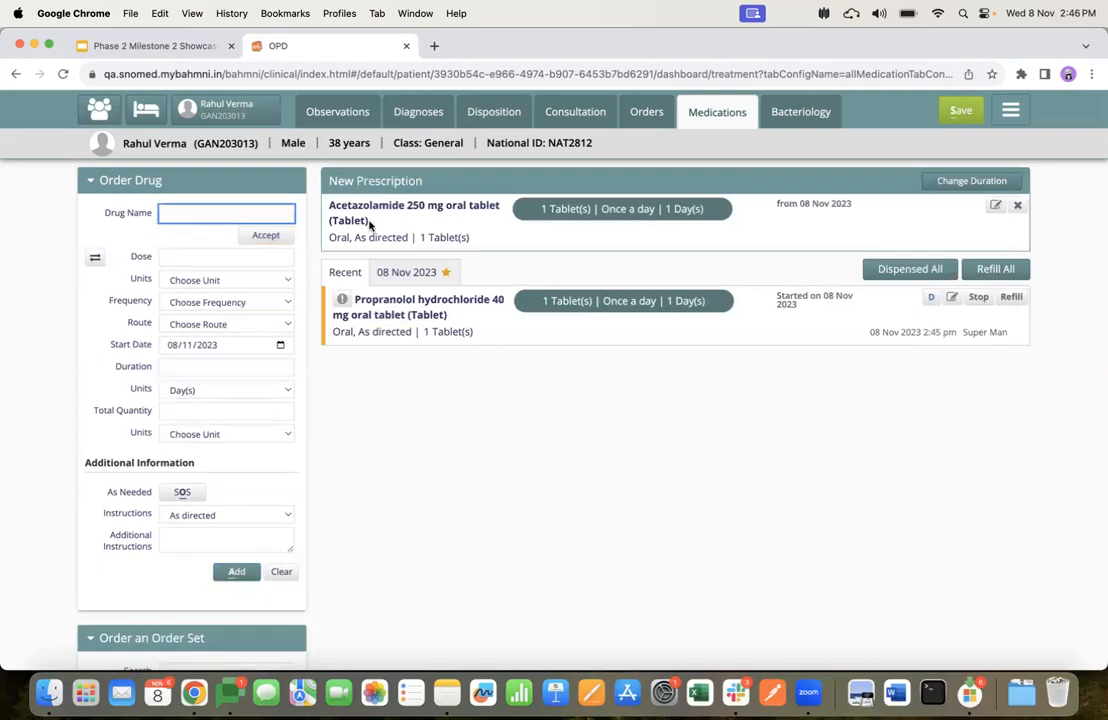
# - Record Hypokalemia as a new diagnosis with primary order and confirmed certainty
pyautogui.click(424, 113)
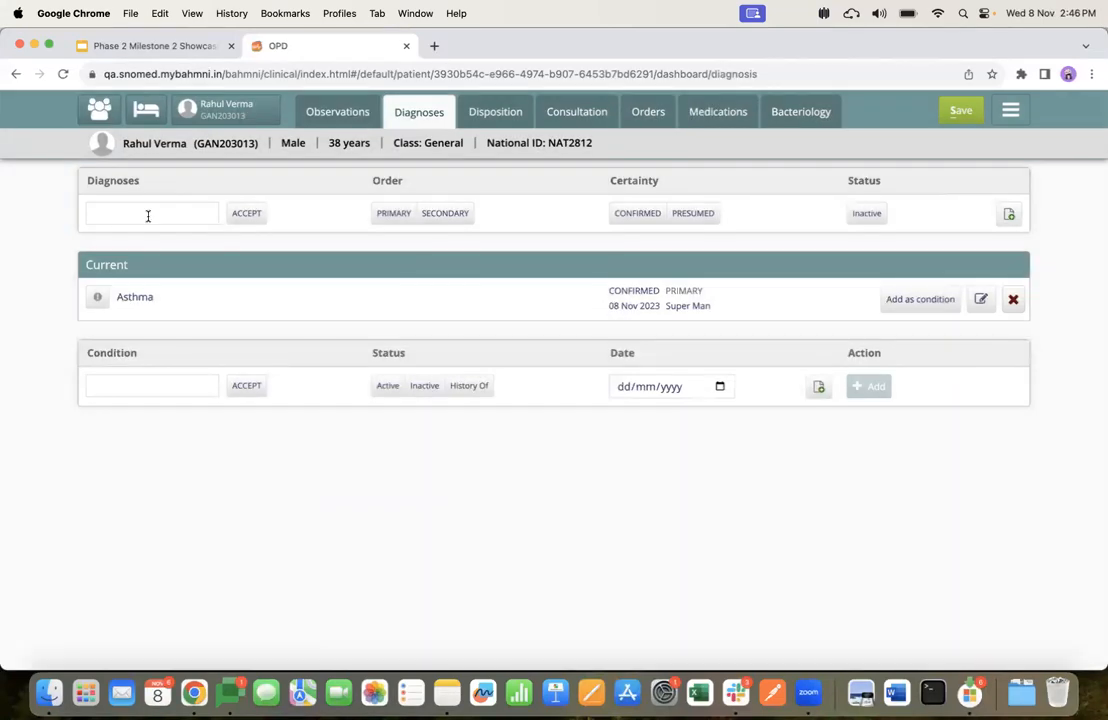
pyautogui.click(148, 216)
pyautogui.write('hy')
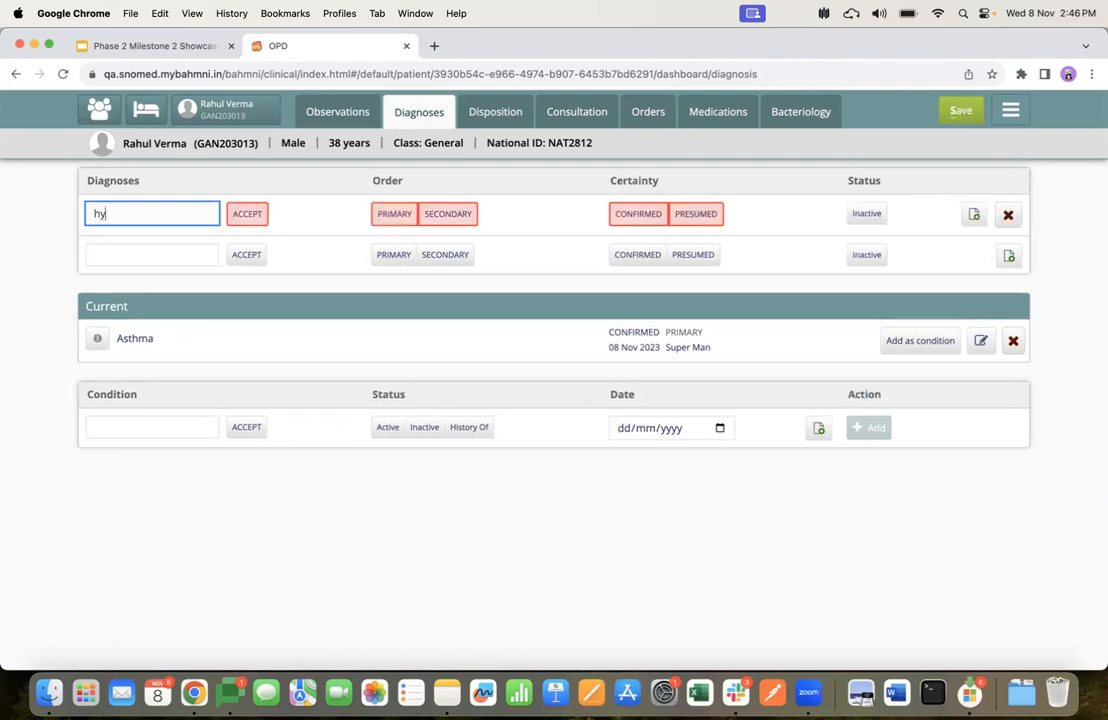
pyautogui.write('pokale')
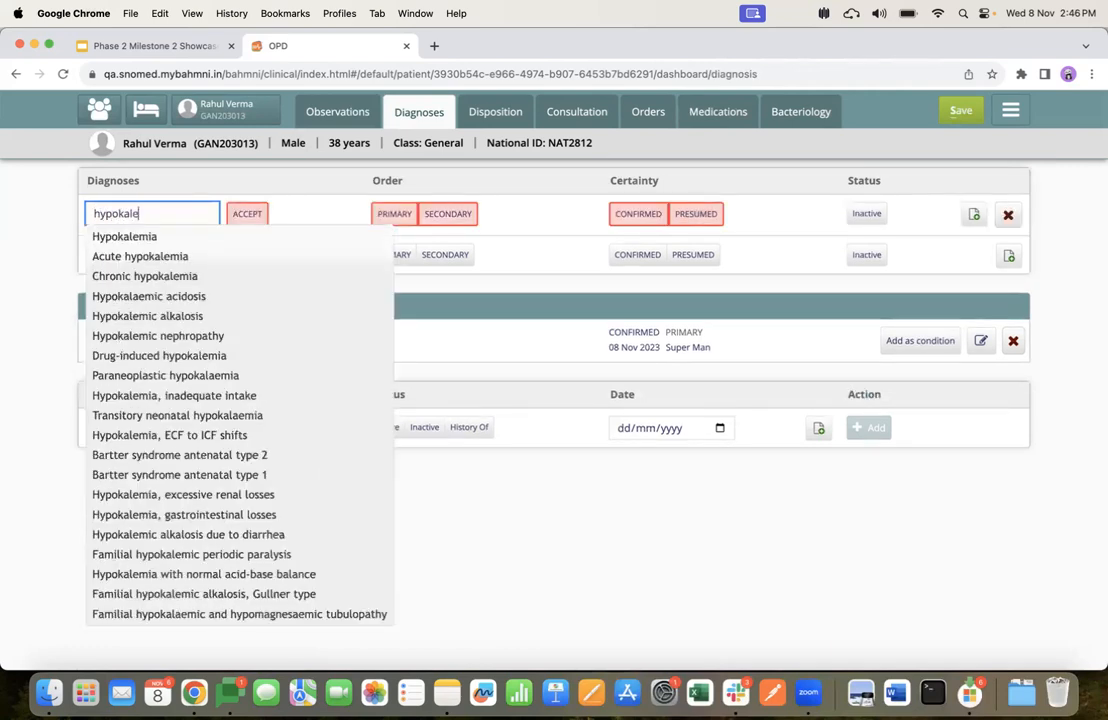
pyautogui.click(148, 237)
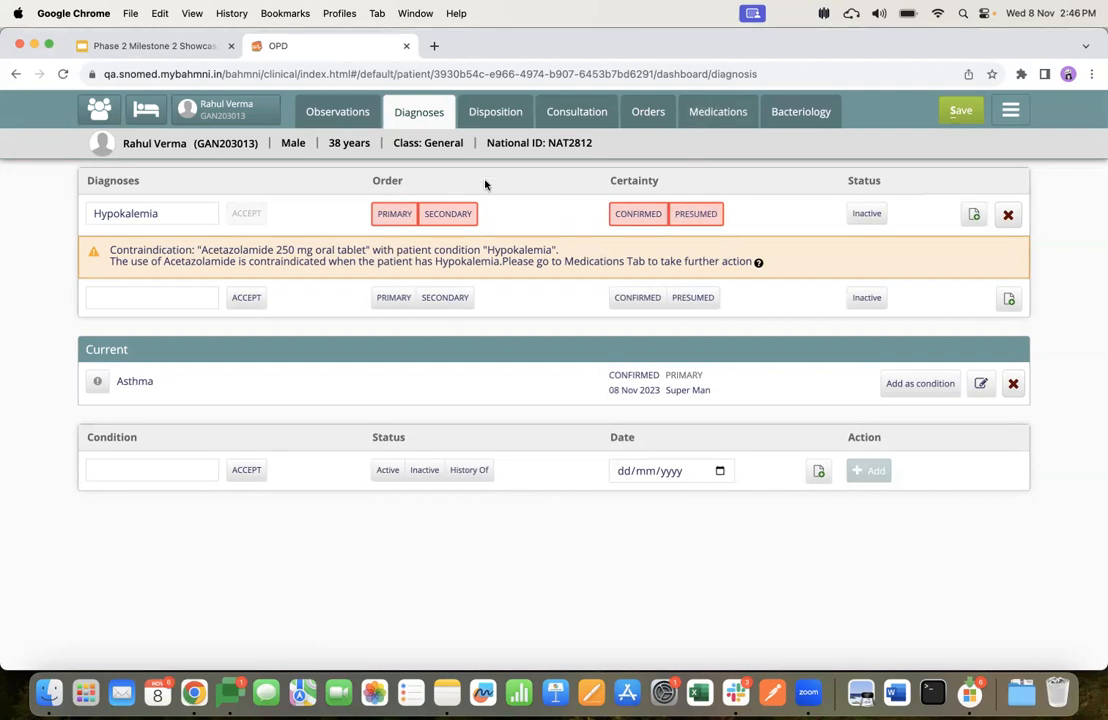
pyautogui.click(393, 213)
pyautogui.click(639, 215)
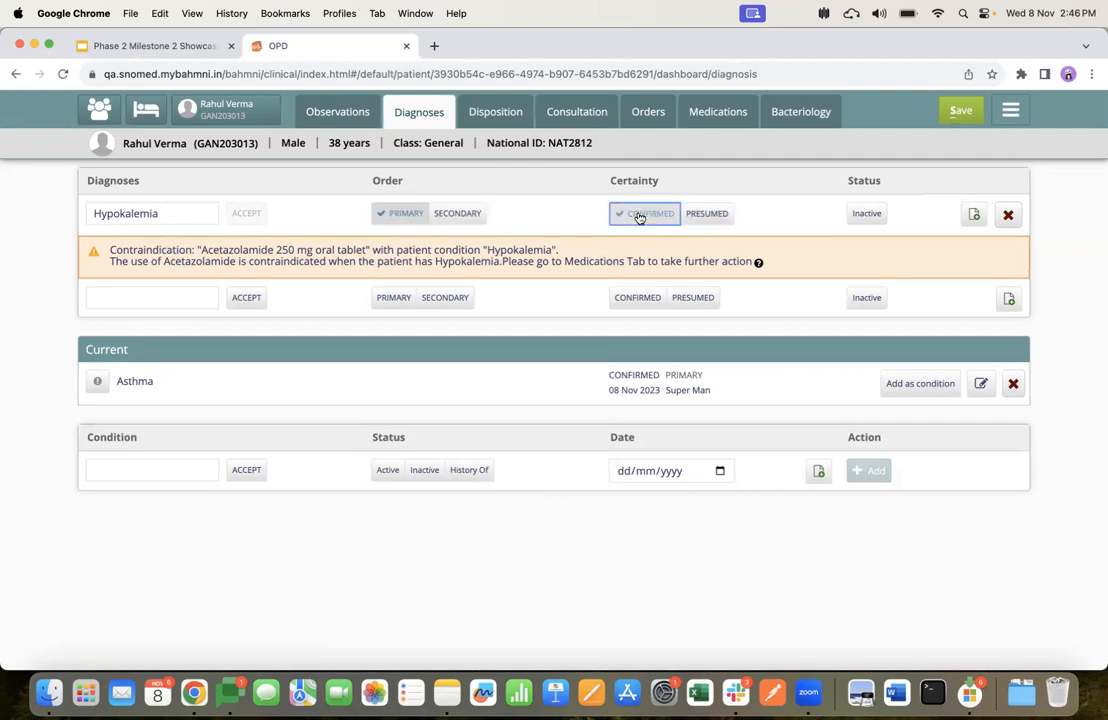
# - Expand the Hypokalemia contraindication alert on the new Acetazolamide prescription, dismiss it and review the dismissed warning
pyautogui.click(706, 113)
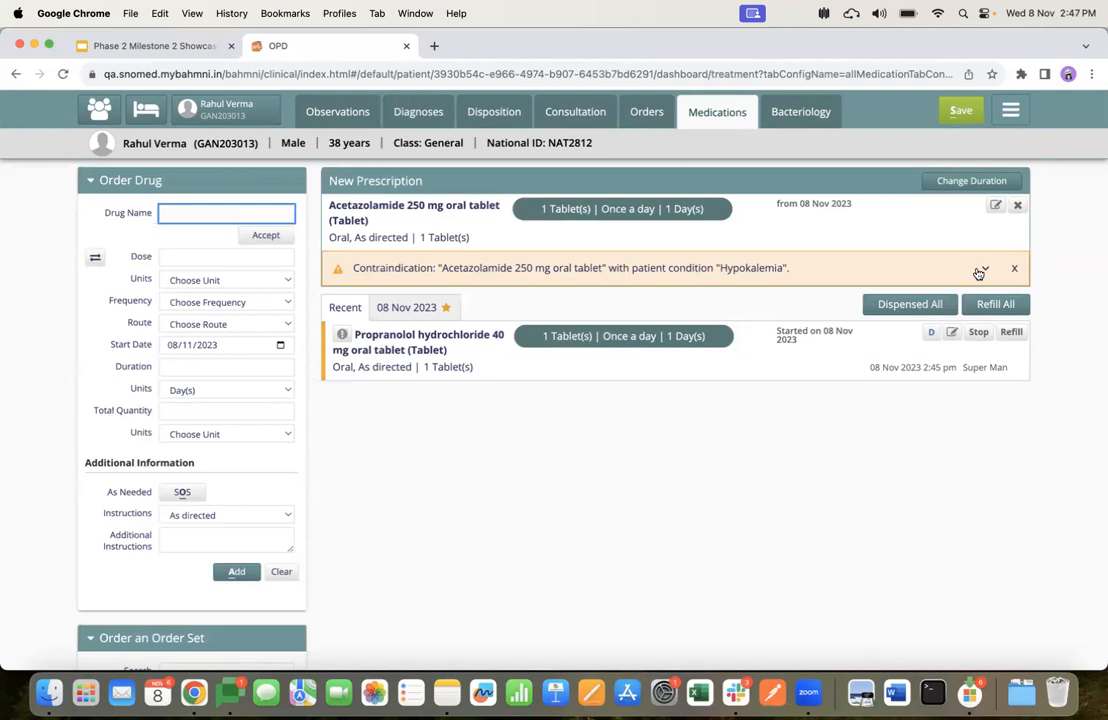
pyautogui.click(979, 268)
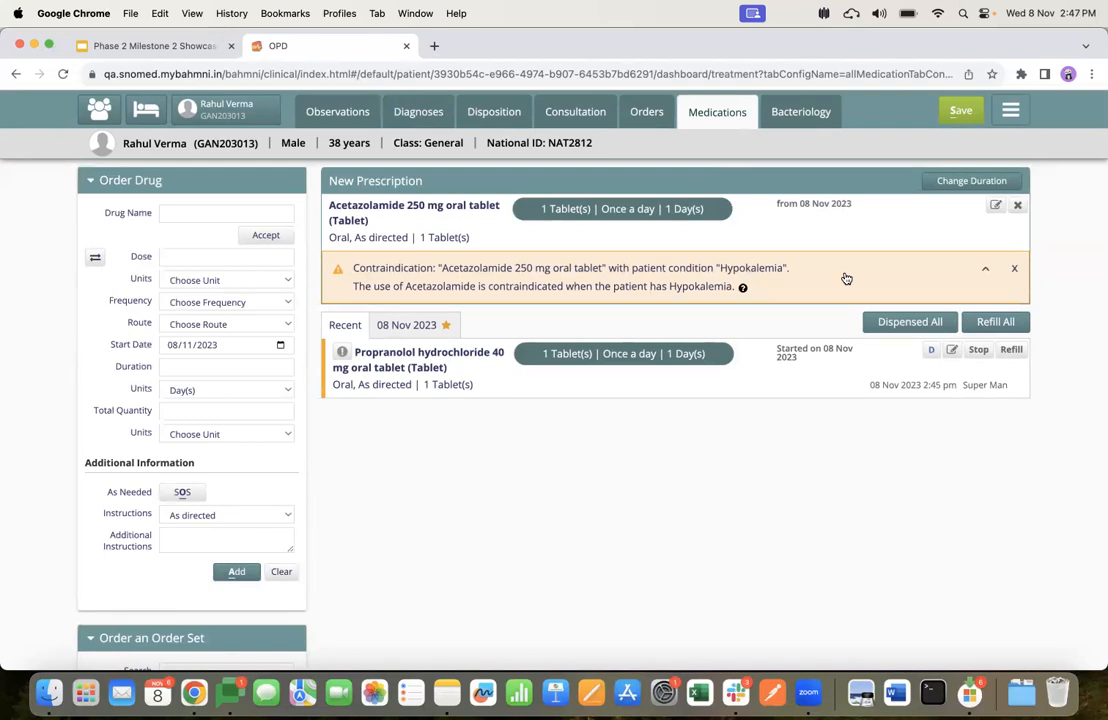
pyautogui.click(1014, 272)
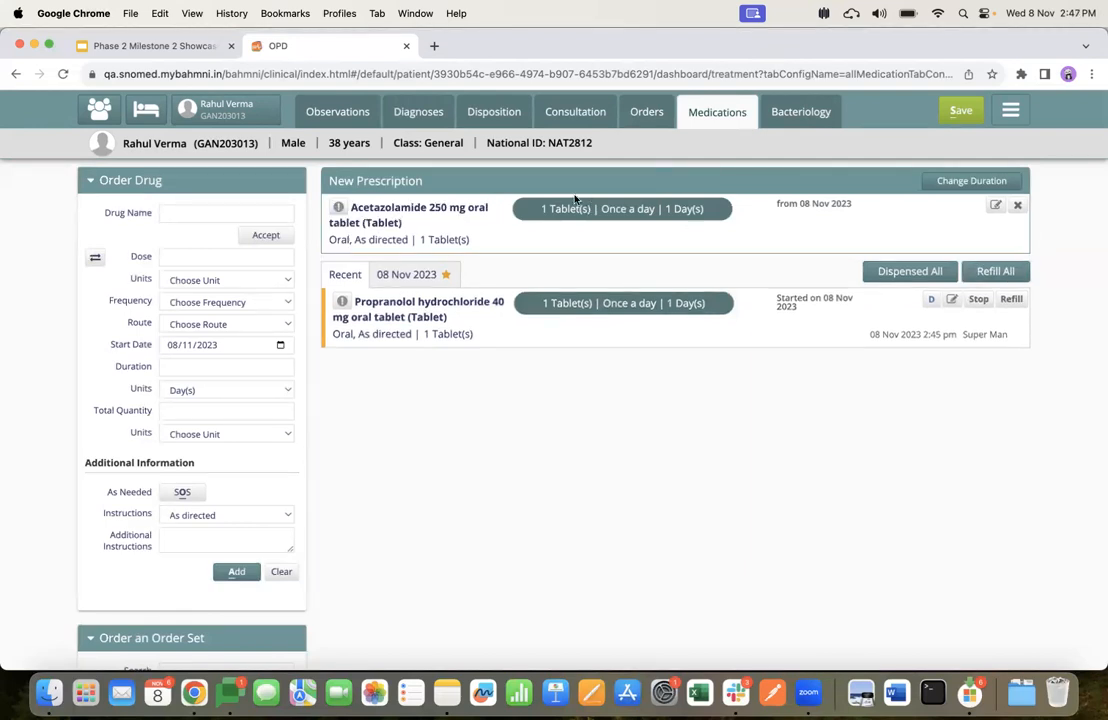
pyautogui.click(340, 206)
# - Switch to the Google Slides presentation and display the Drug-Diagnosis Interactions Rules slide
pyautogui.click(148, 44)
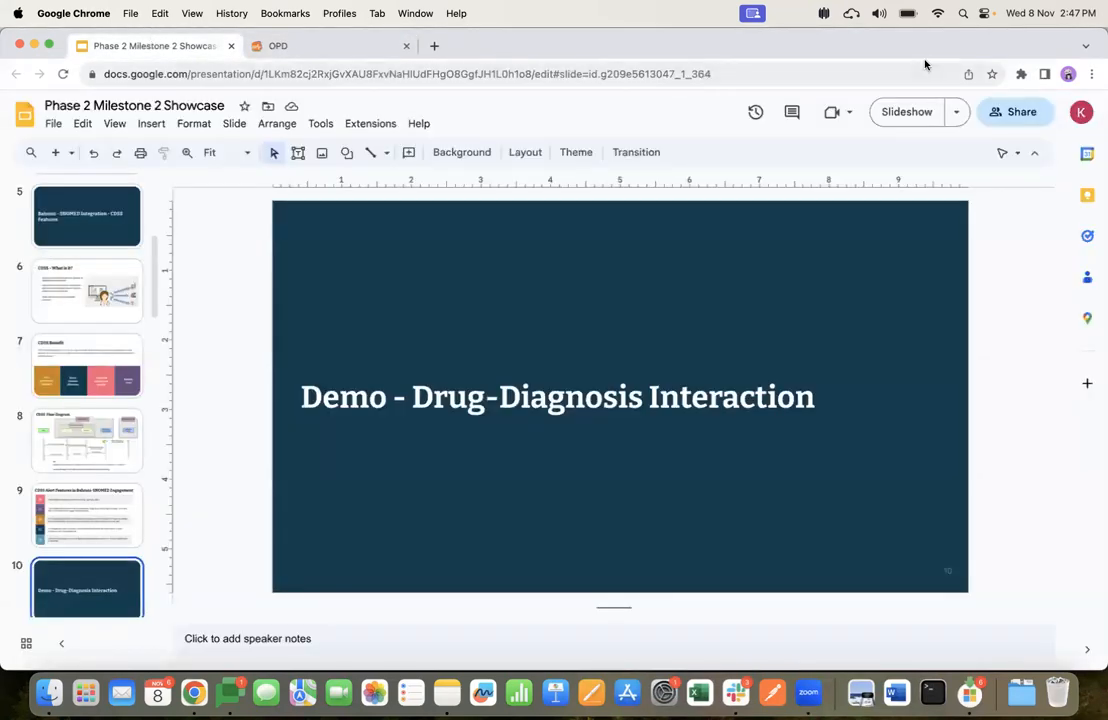
pyautogui.scroll(-10, 82, 442)
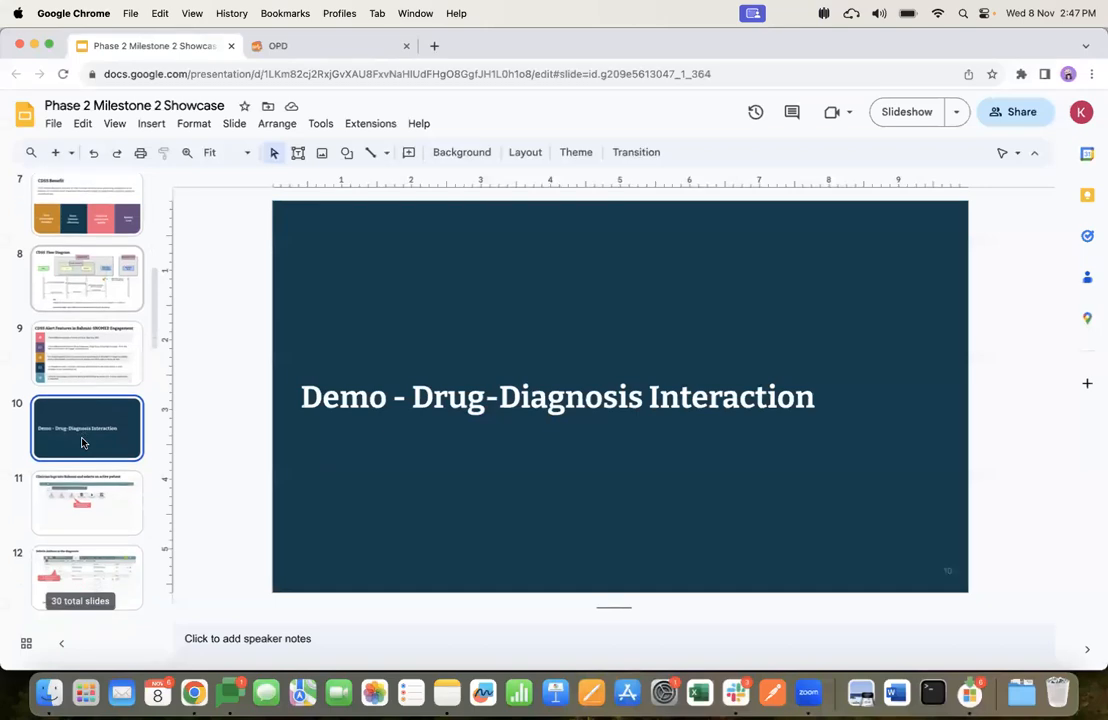
pyautogui.click(81, 445)
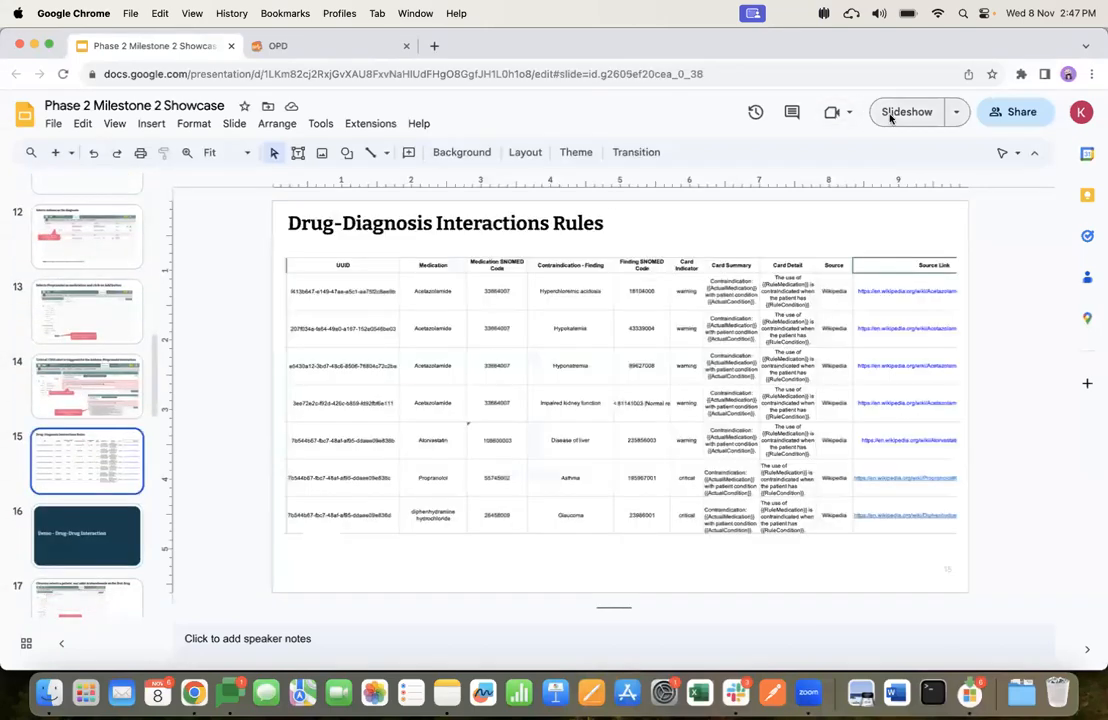
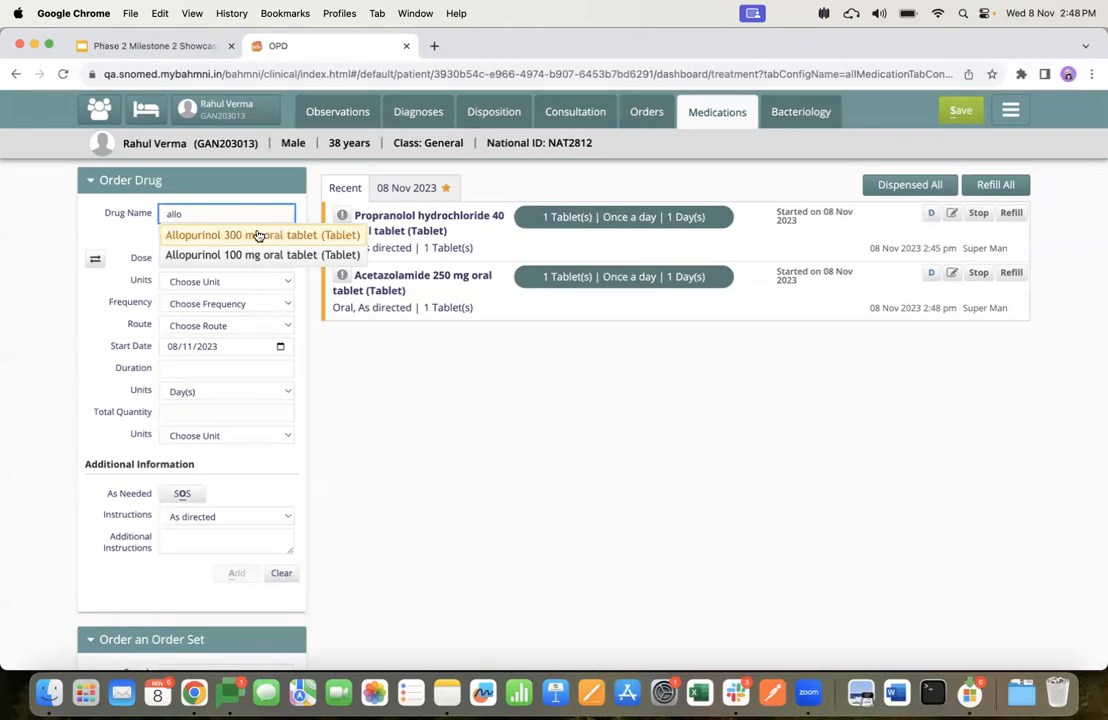
# - Add a prescription for Allopurinol 300 mg oral tablet, dose 1 tablet, once a day, for 1 day
pyautogui.click(280, 255)
pyautogui.click(256, 303)
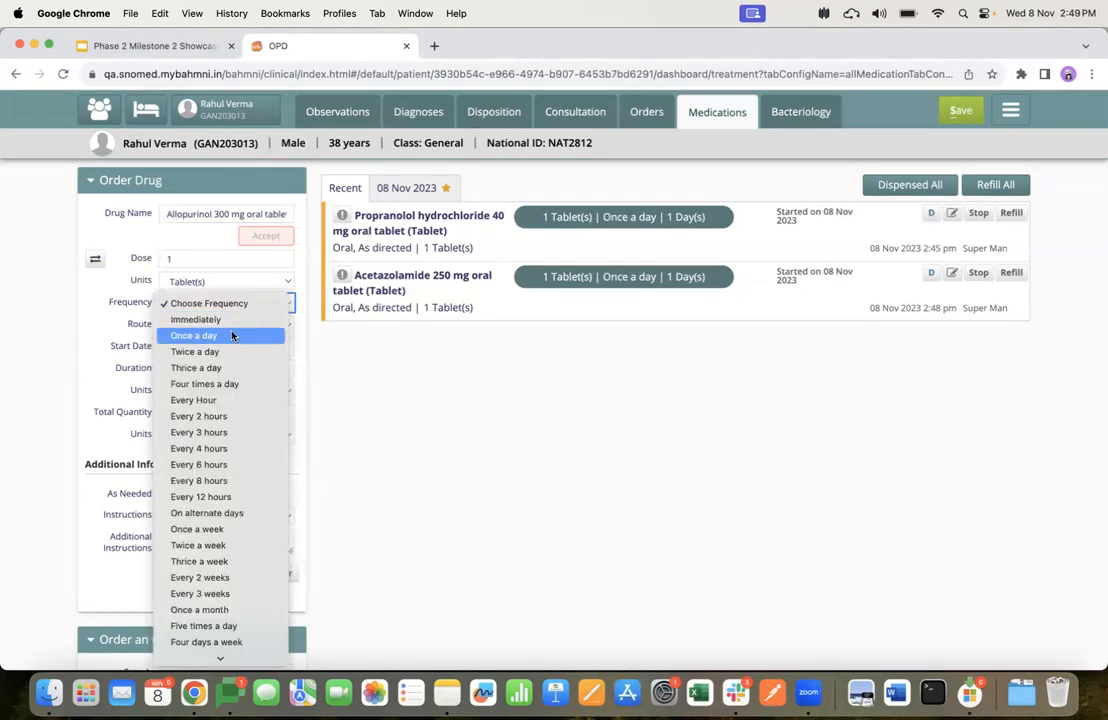
pyautogui.click(232, 333)
pyautogui.click(284, 367)
pyautogui.write('1')
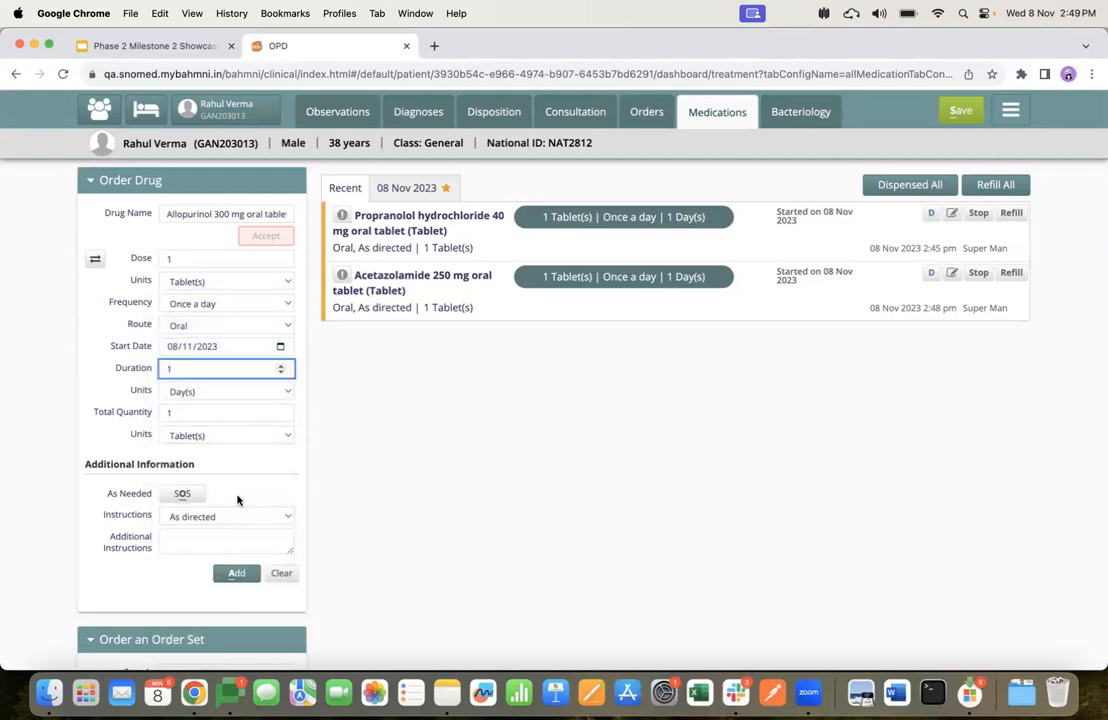
pyautogui.click(237, 574)
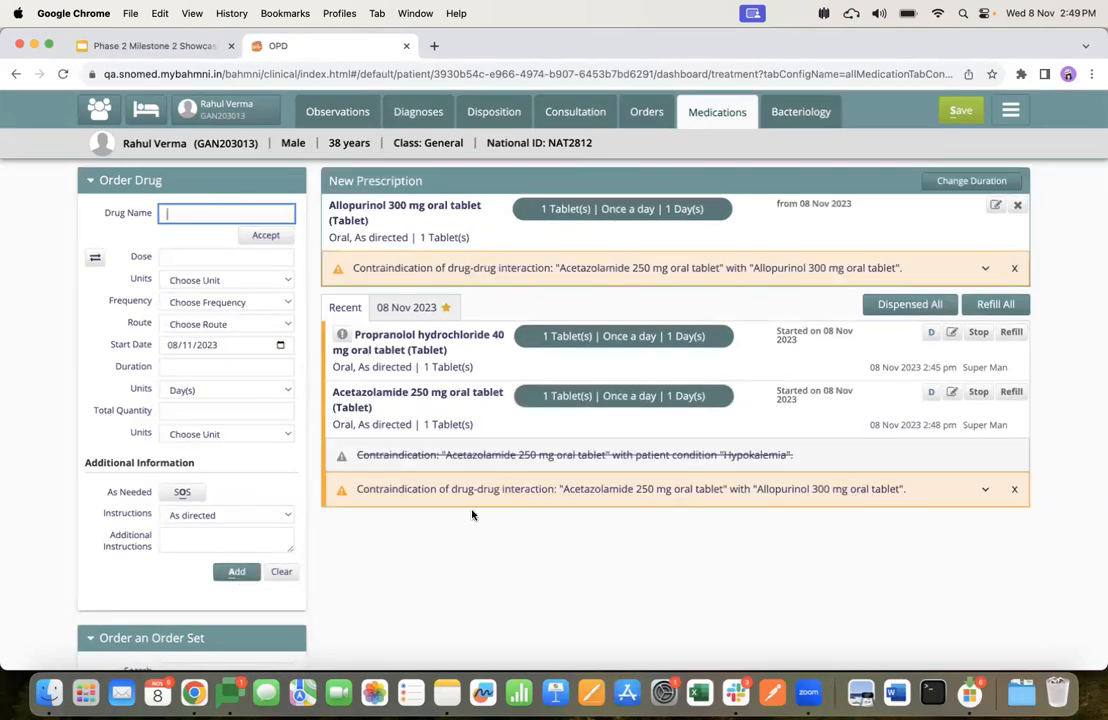
# - Dismiss the Acetazolamide and Allopurinol drug-drug interaction alert and review the dismissed warnings on both prescriptions
pyautogui.scroll(-1, 473, 515)
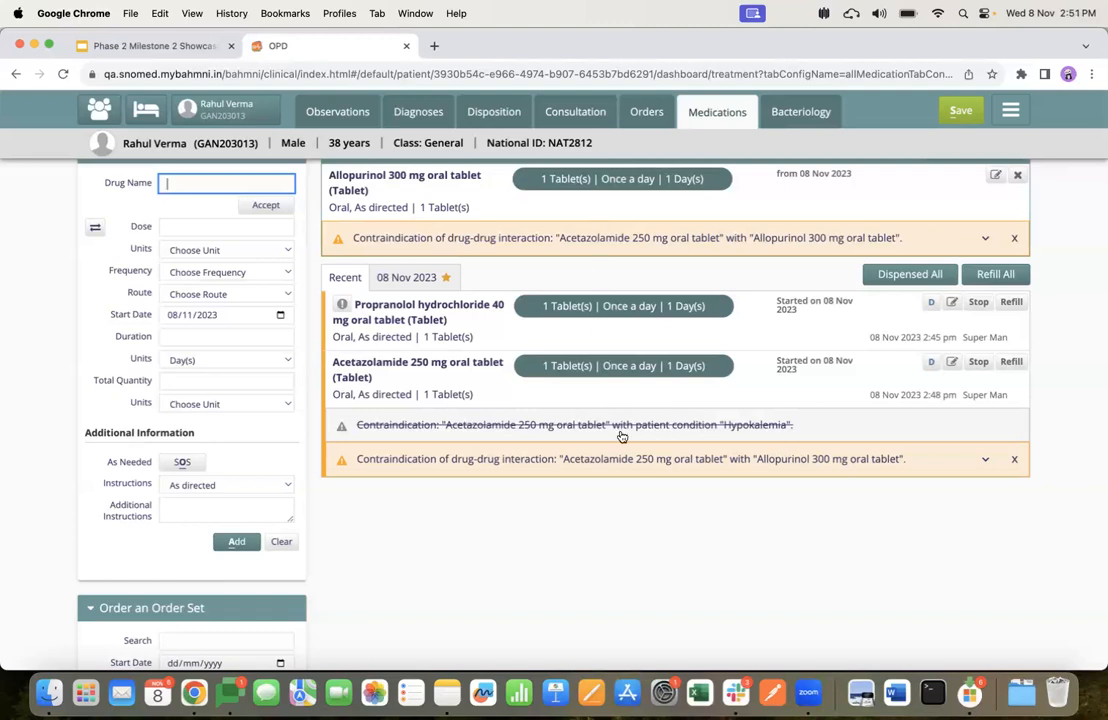
pyautogui.click(1015, 462)
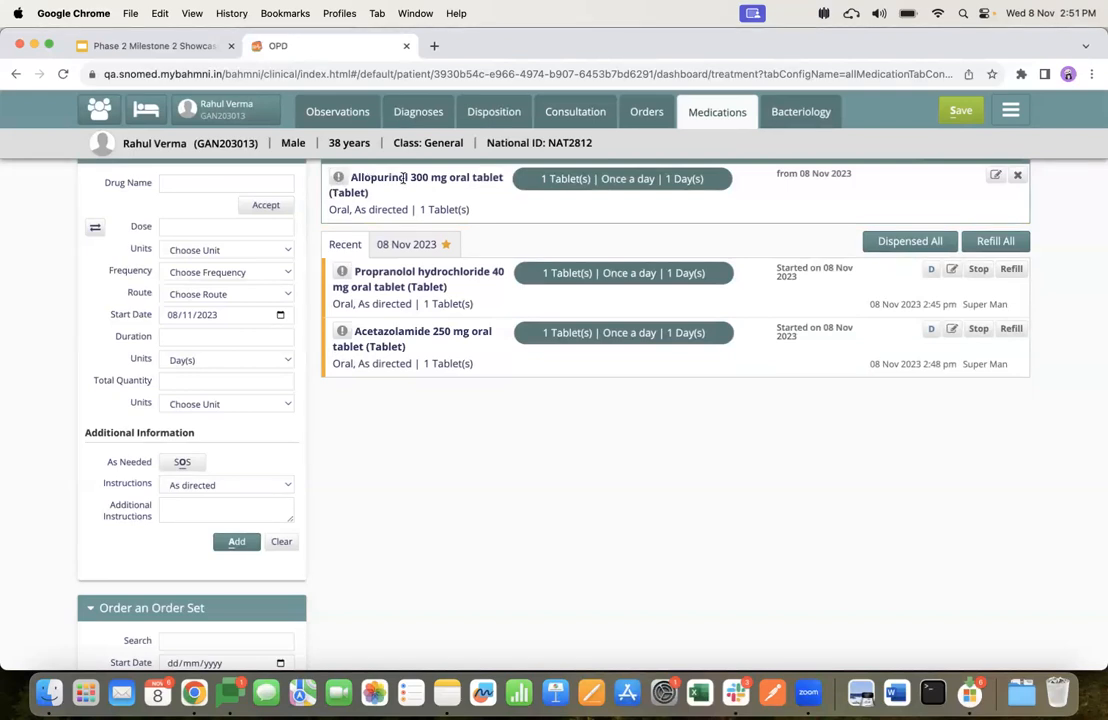
pyautogui.click(338, 177)
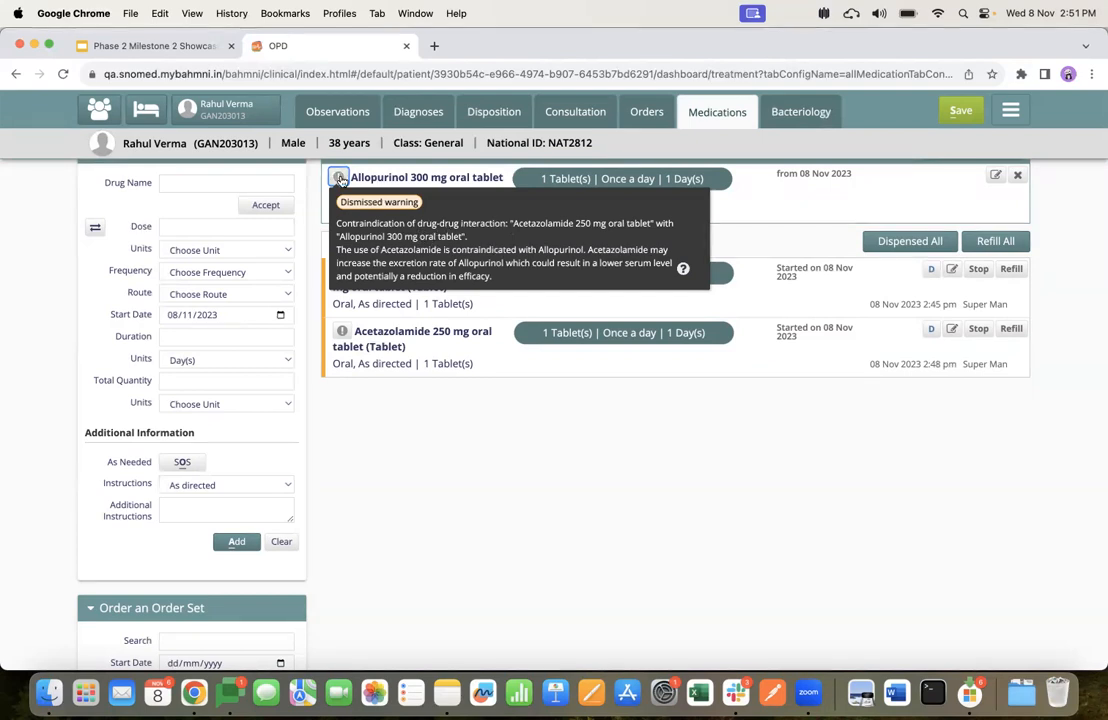
pyautogui.click(341, 178)
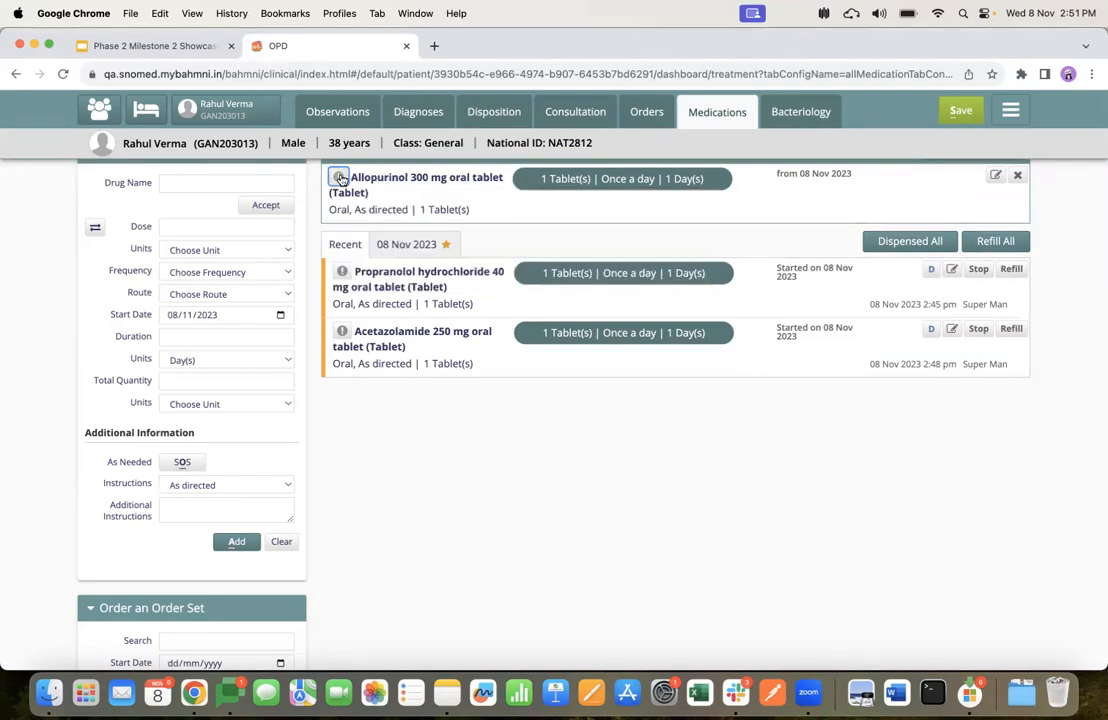
pyautogui.click(343, 333)
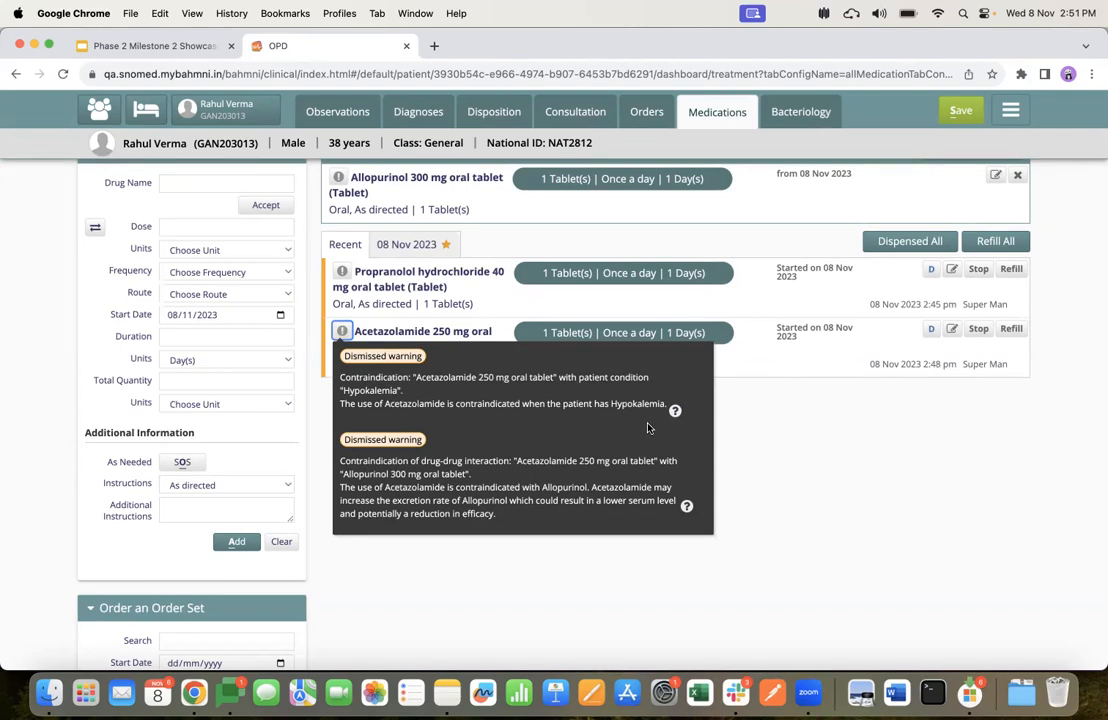
pyautogui.click(342, 335)
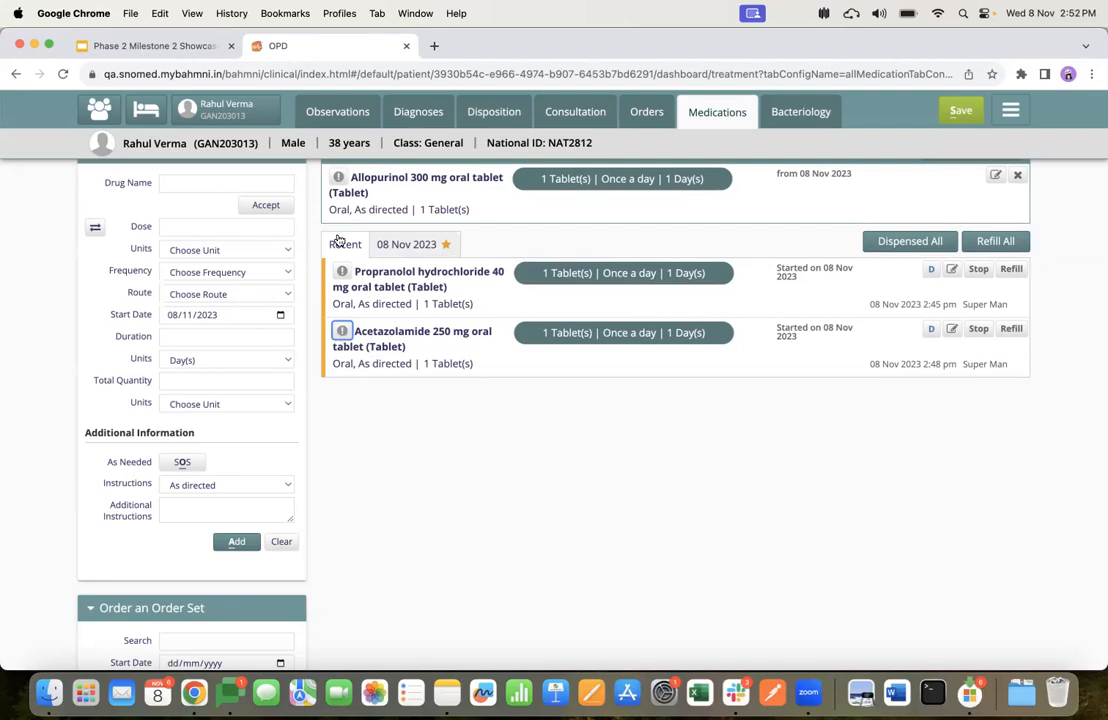
# - Add a prescription for Albendazole 400 mg chewable tablet, dose 1 tablet, once a day, for 1 day
pyautogui.click(252, 182)
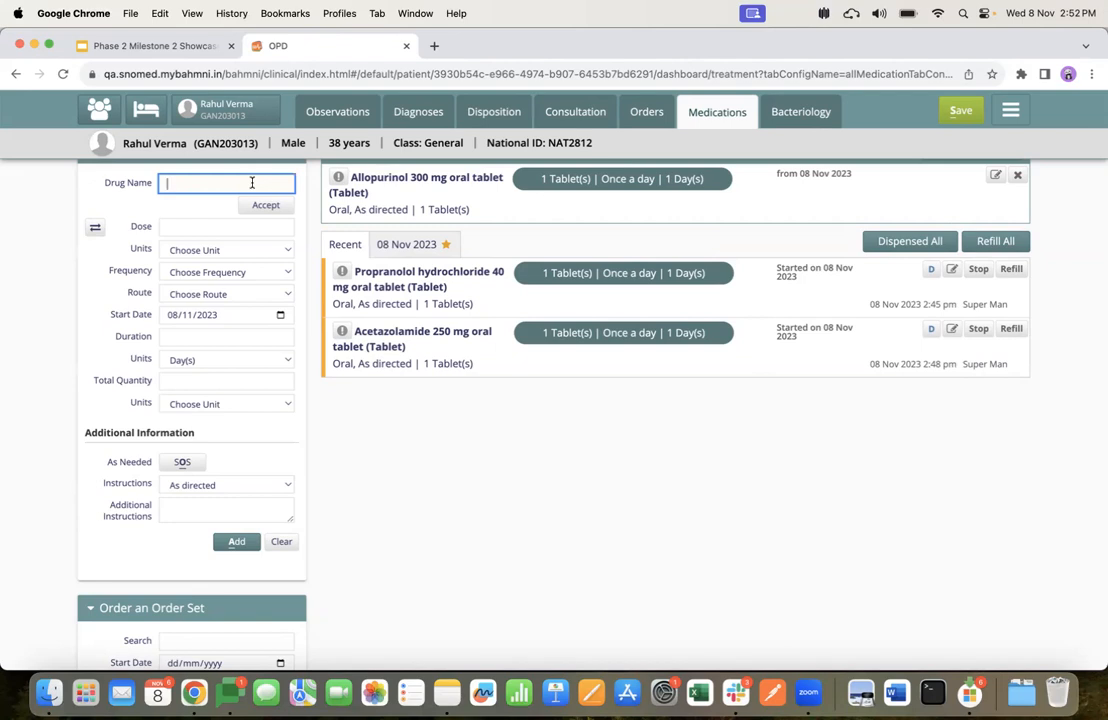
pyautogui.write('ab')
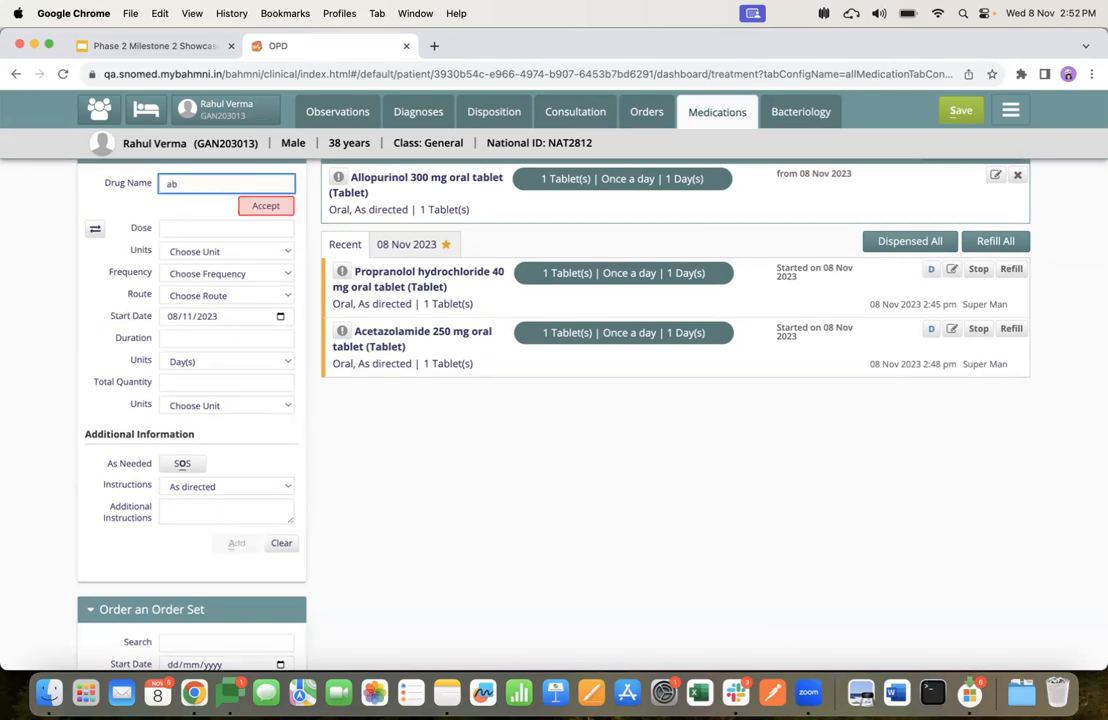
pyautogui.press('BackSpace')
pyautogui.write('lb')
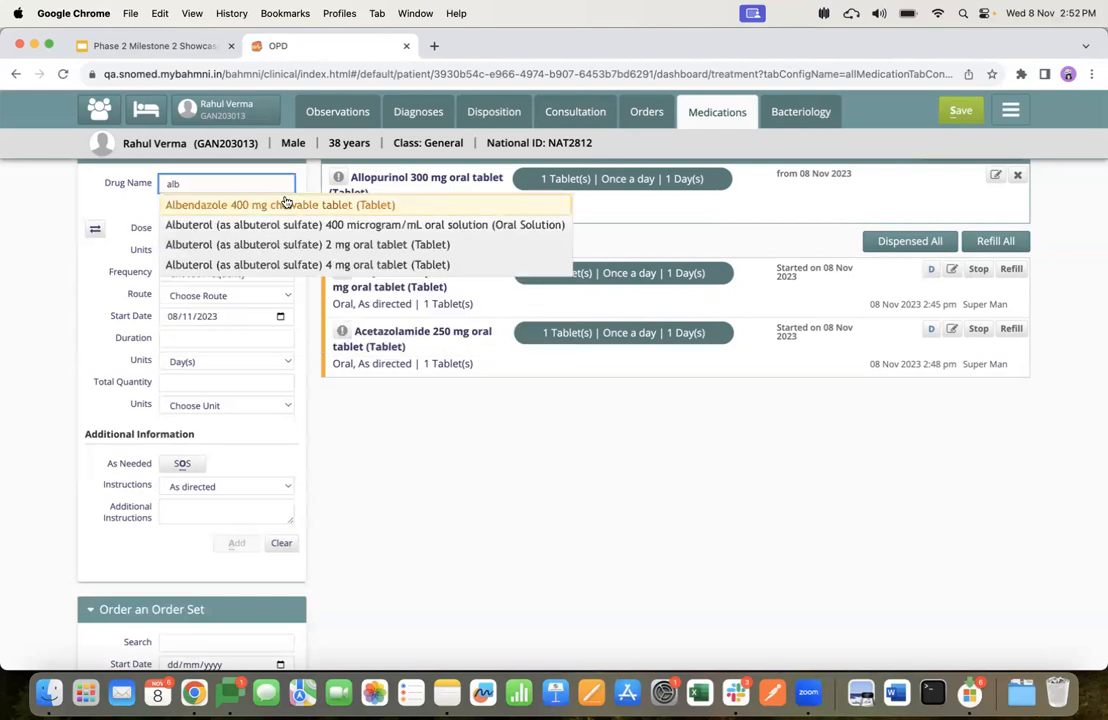
pyautogui.click(285, 204)
pyautogui.click(283, 228)
pyautogui.write('1')
pyautogui.click(228, 273)
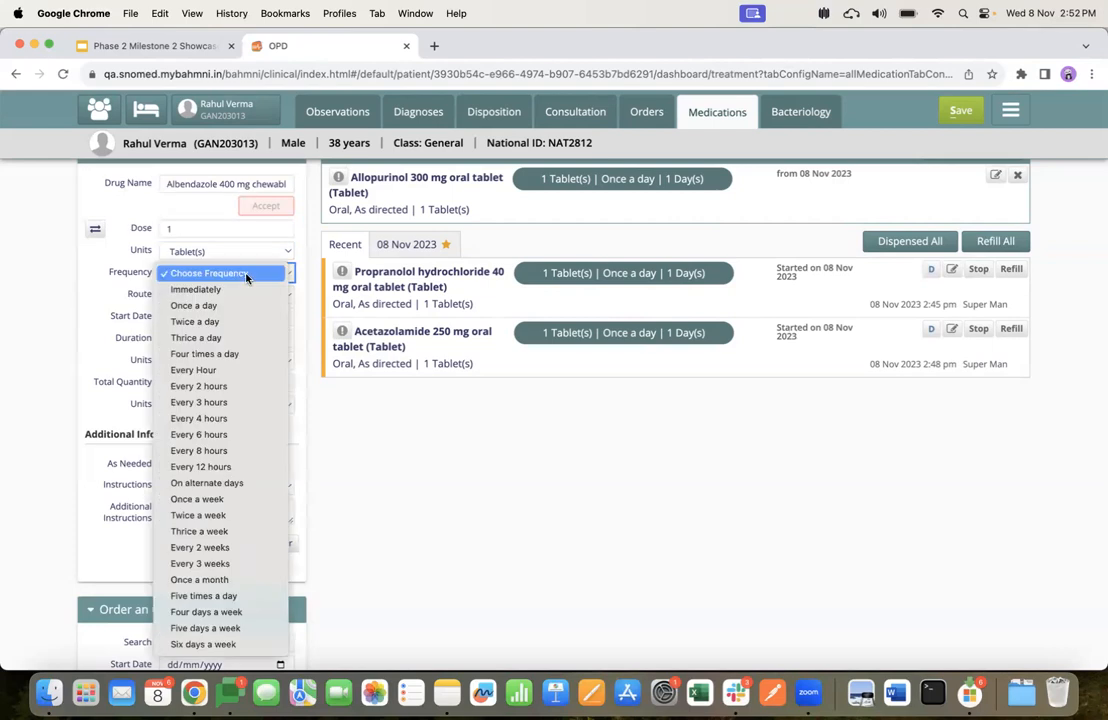
pyautogui.click(200, 304)
pyautogui.click(265, 340)
pyautogui.write('1')
pyautogui.click(237, 544)
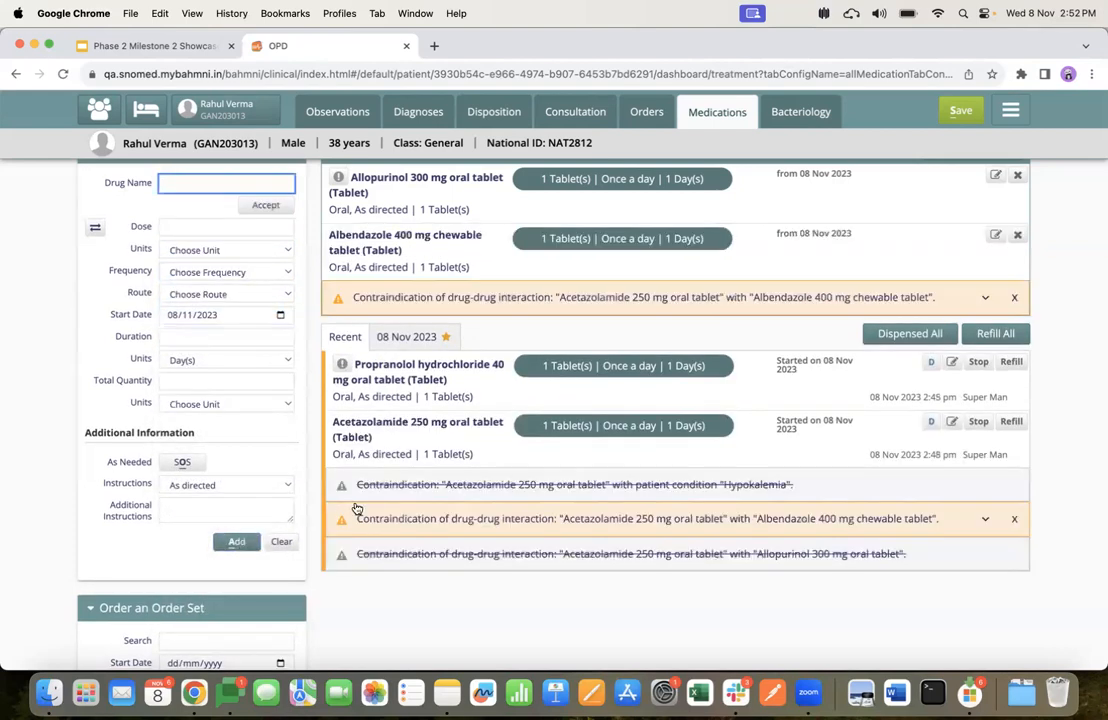
# - Dismiss the Acetazolamide and Albendazole interaction alert and review all dismissed warnings on the Acetazolamide prescription
pyautogui.scroll(-2, 444, 397)
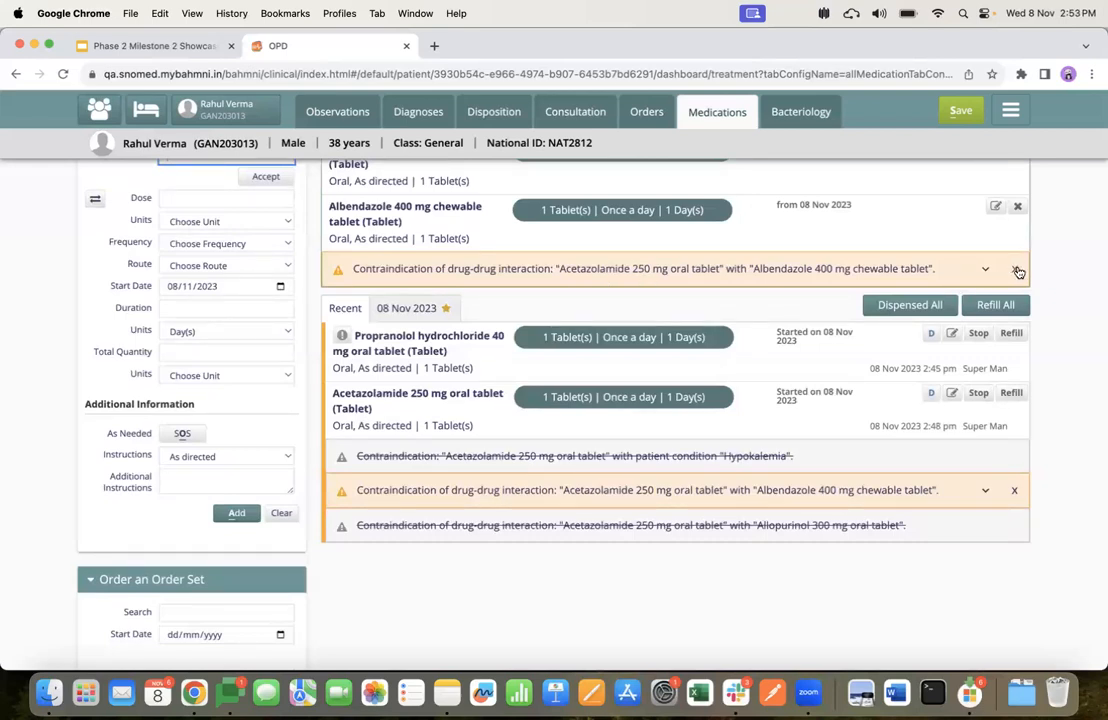
pyautogui.click(1019, 272)
pyautogui.scroll(1, 686, 223)
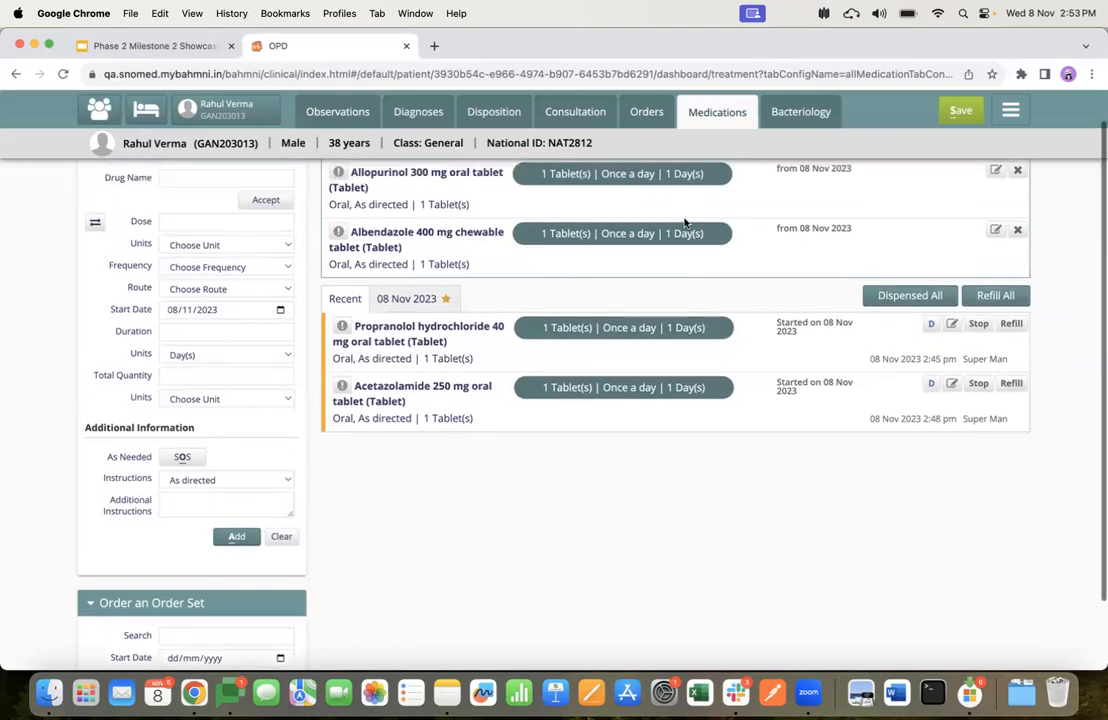
pyautogui.click(342, 385)
pyautogui.scroll(-3, 398, 440)
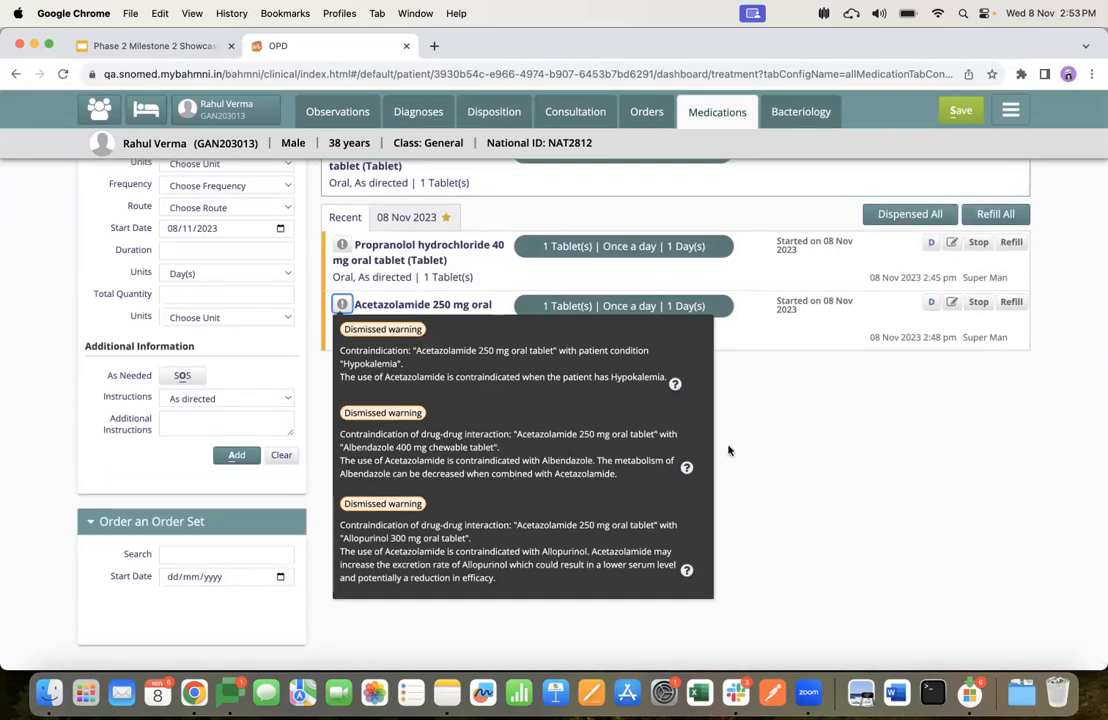
pyautogui.scroll(3, 728, 451)
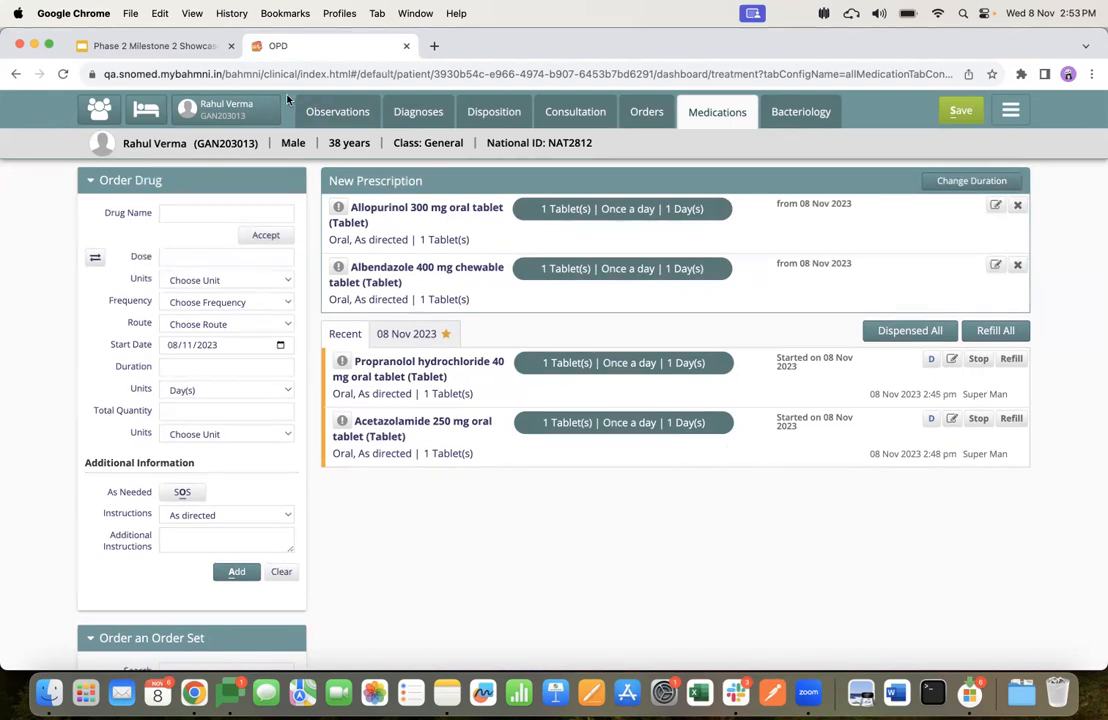
# - Switch to the Google Slides presentation and start the slideshow from the Drug-Drug Interactions Rules slide
pyautogui.click(199, 55)
pyautogui.scroll(-5, 109, 393)
pyautogui.scroll(-2, 109, 393)
pyautogui.click(104, 447)
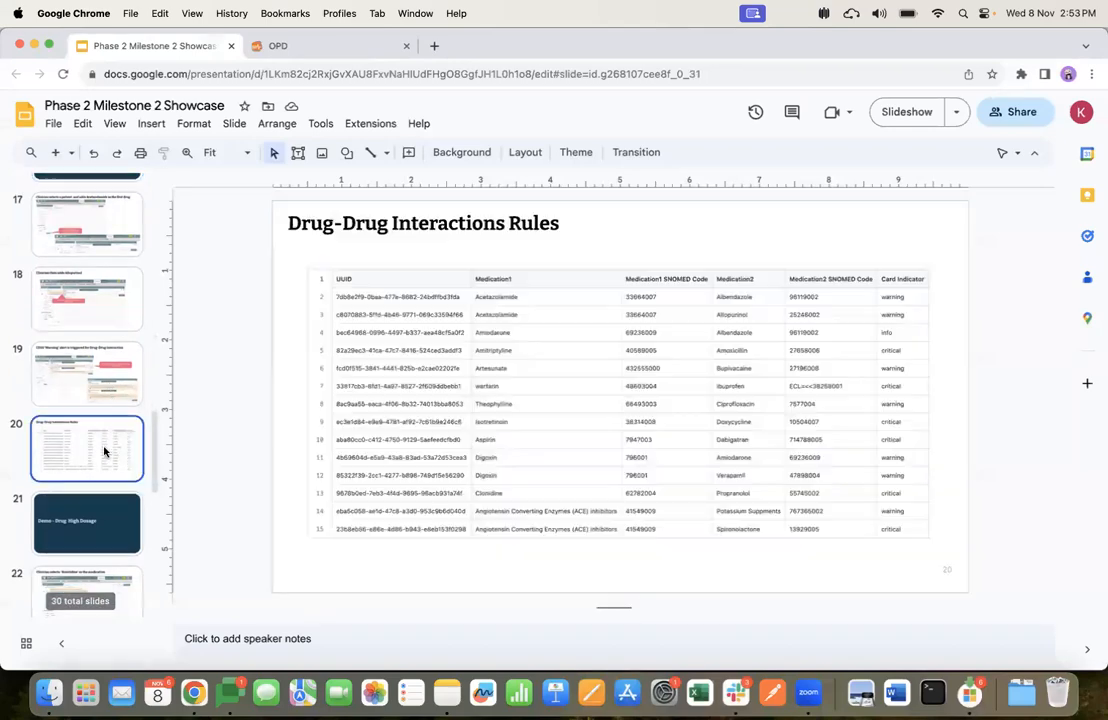
pyautogui.click(895, 116)
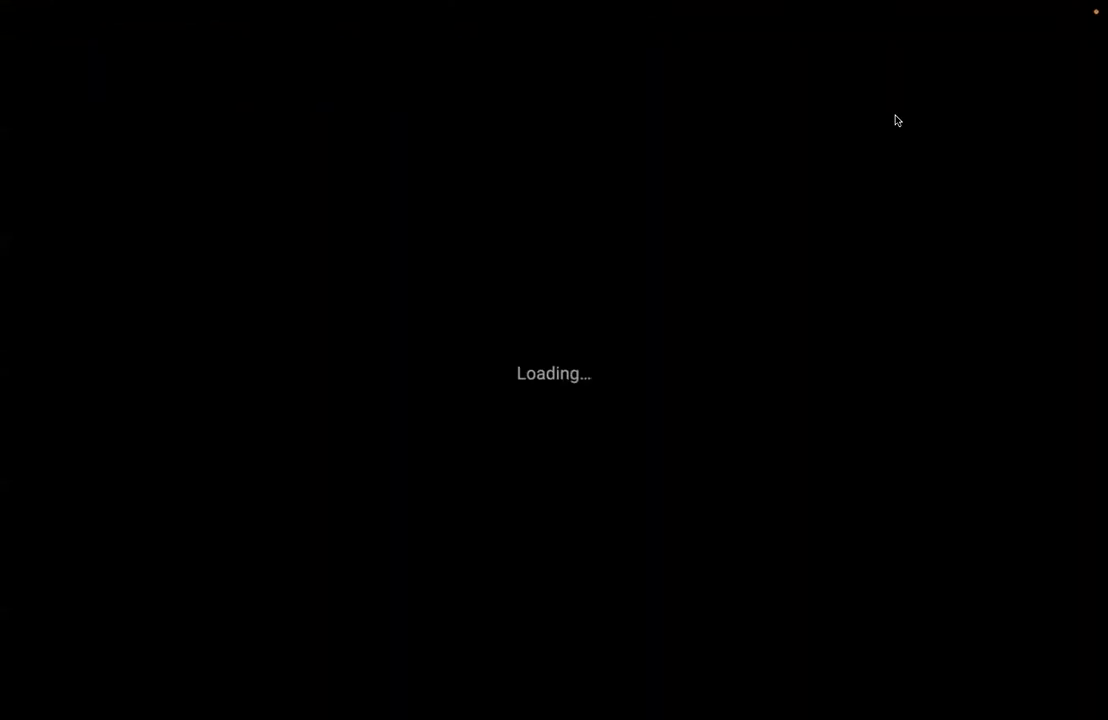
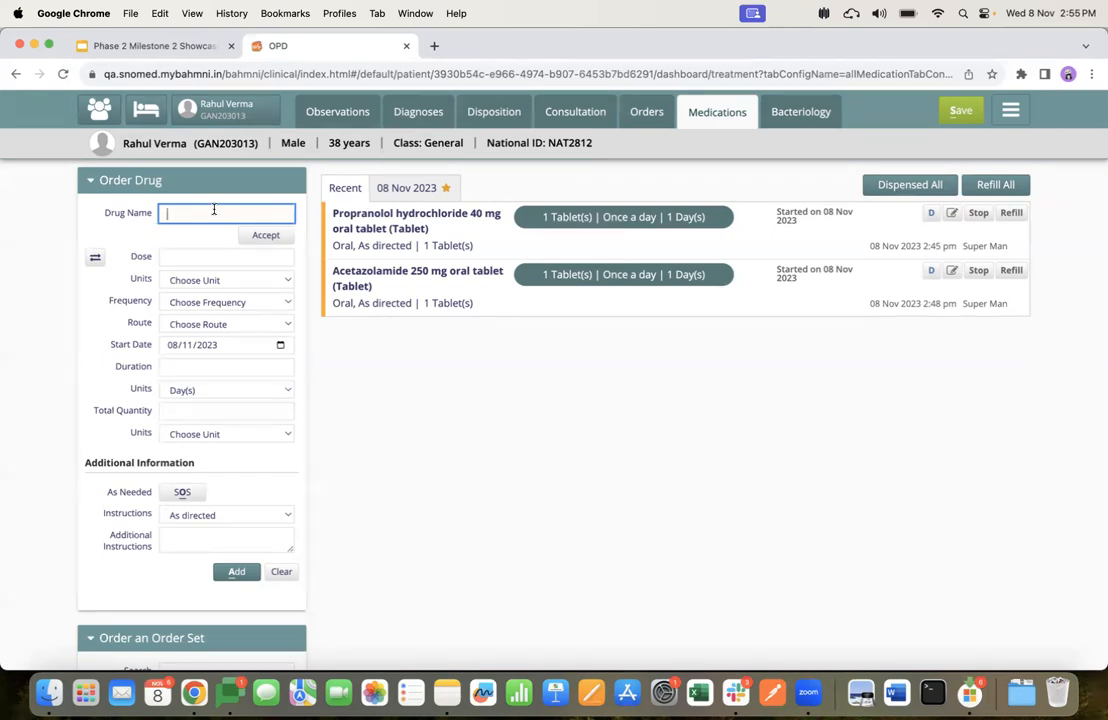
# - Add a prescription for Aspirin 75 mg oral tablet, dose 4 tablets, every hour, for 1 day
pyautogui.write('as')
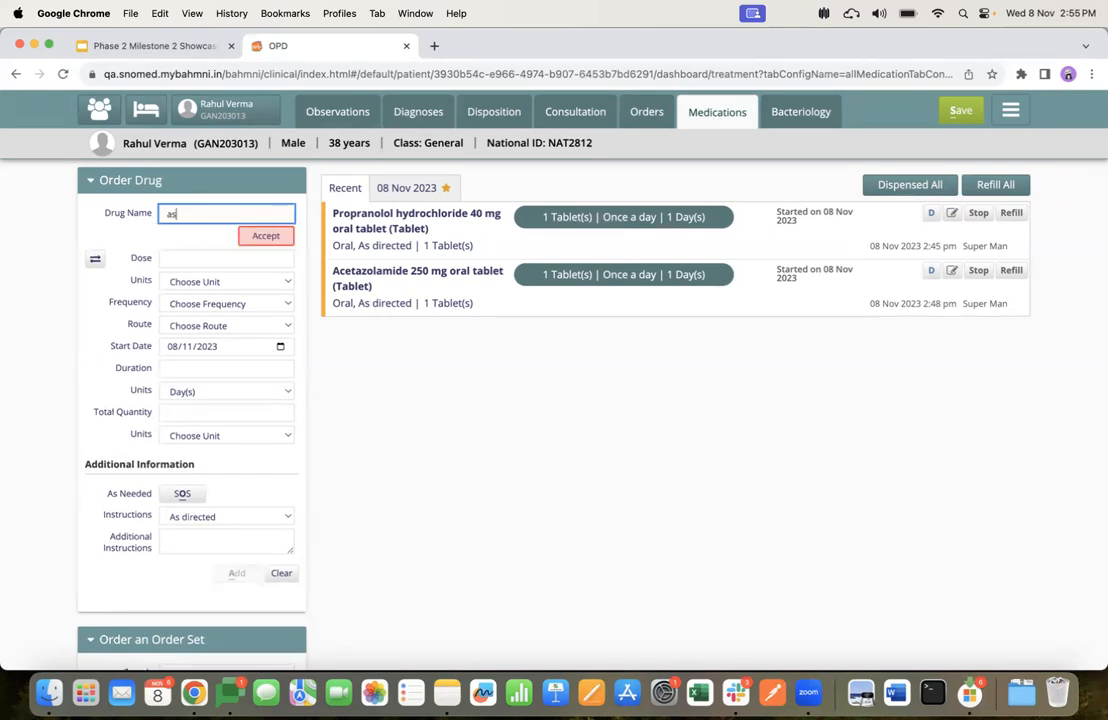
pyautogui.write('pirin')
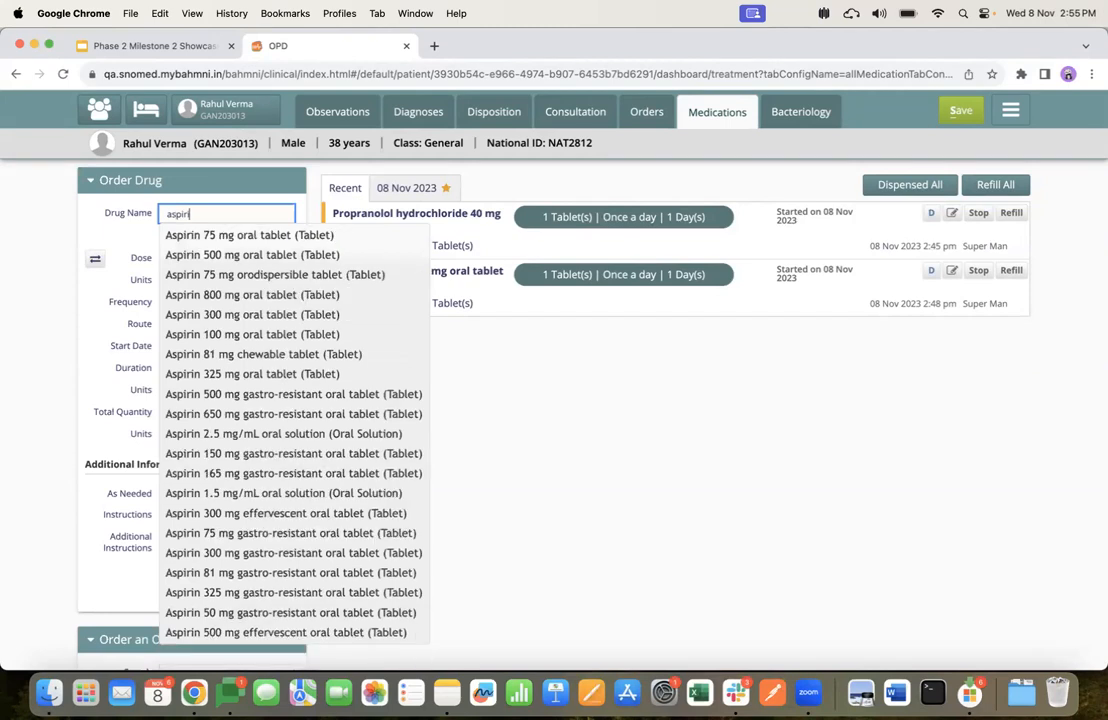
pyautogui.click(220, 234)
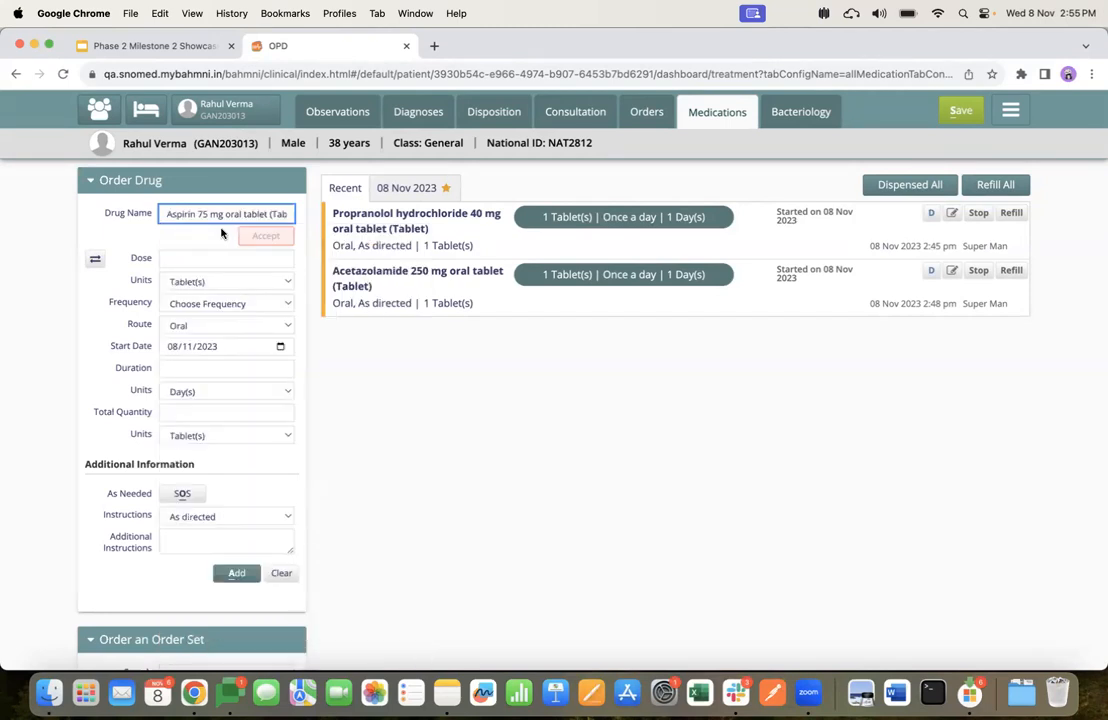
pyautogui.click(281, 258)
pyautogui.write('1')
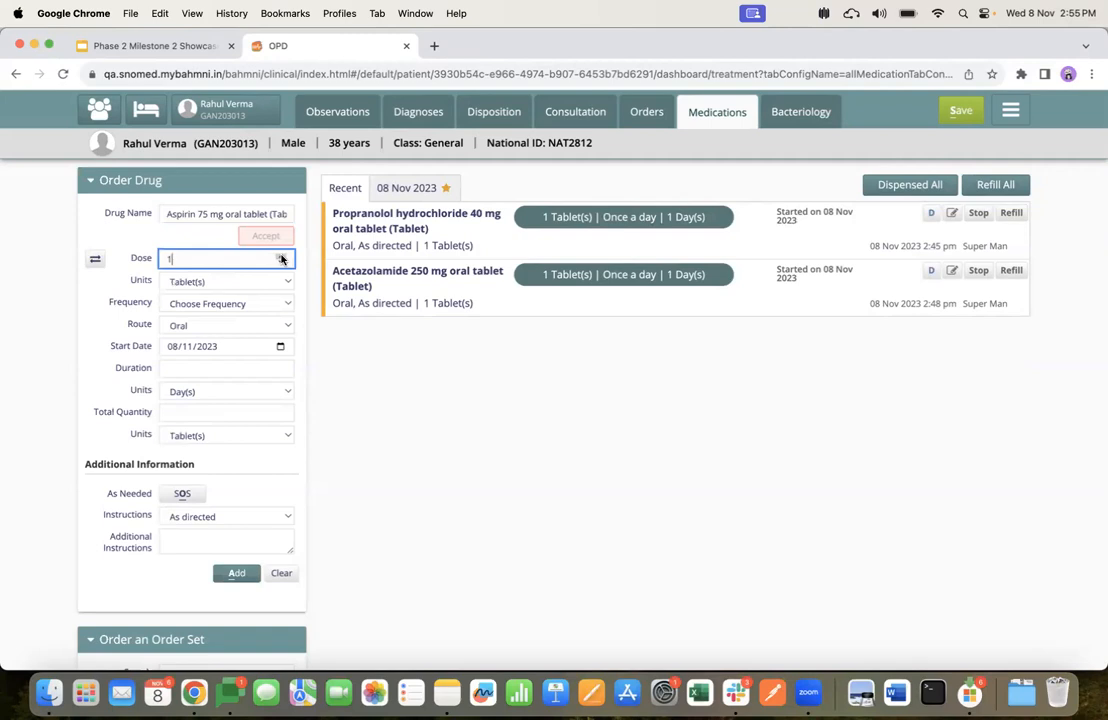
pyautogui.click(281, 256)
pyautogui.click(237, 304)
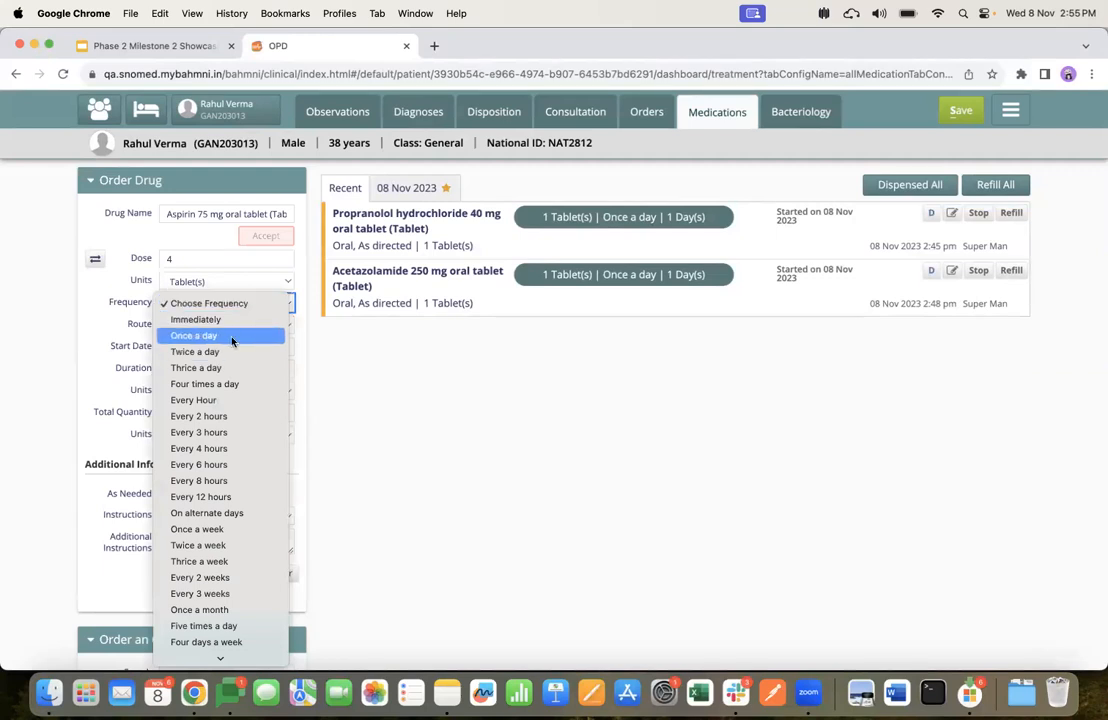
pyautogui.click(208, 400)
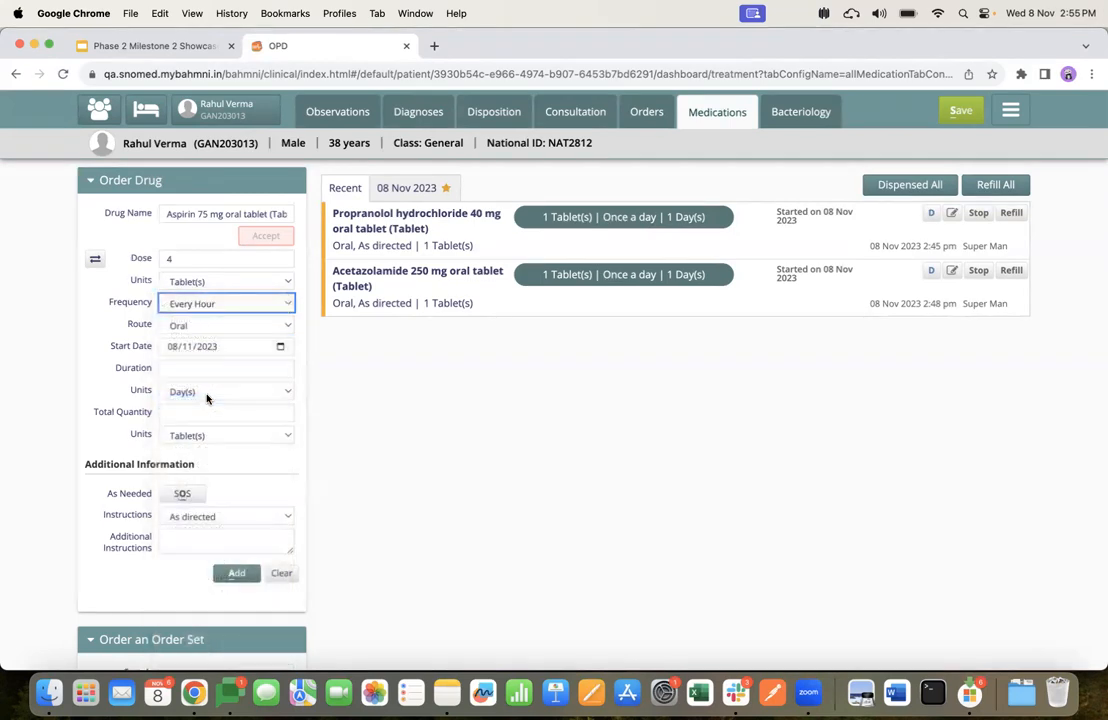
pyautogui.click(281, 366)
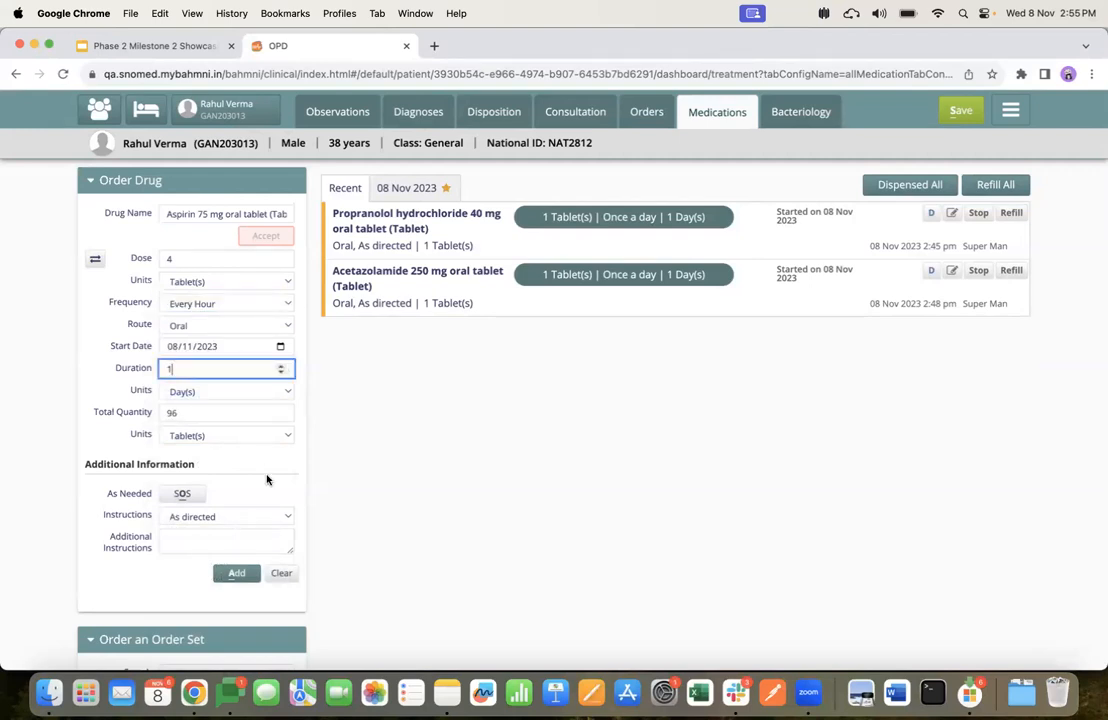
pyautogui.click(236, 574)
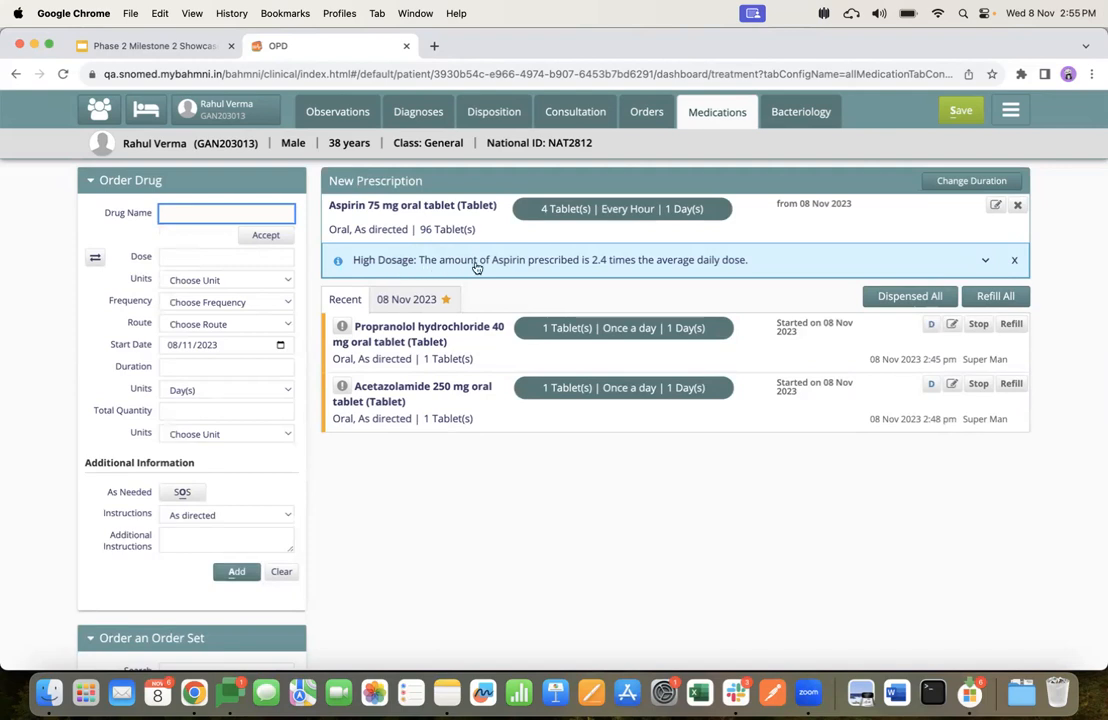
# - Review the details of the high-dosage alert on the Aspirin 75 mg prescription and dismiss it
pyautogui.click(624, 268)
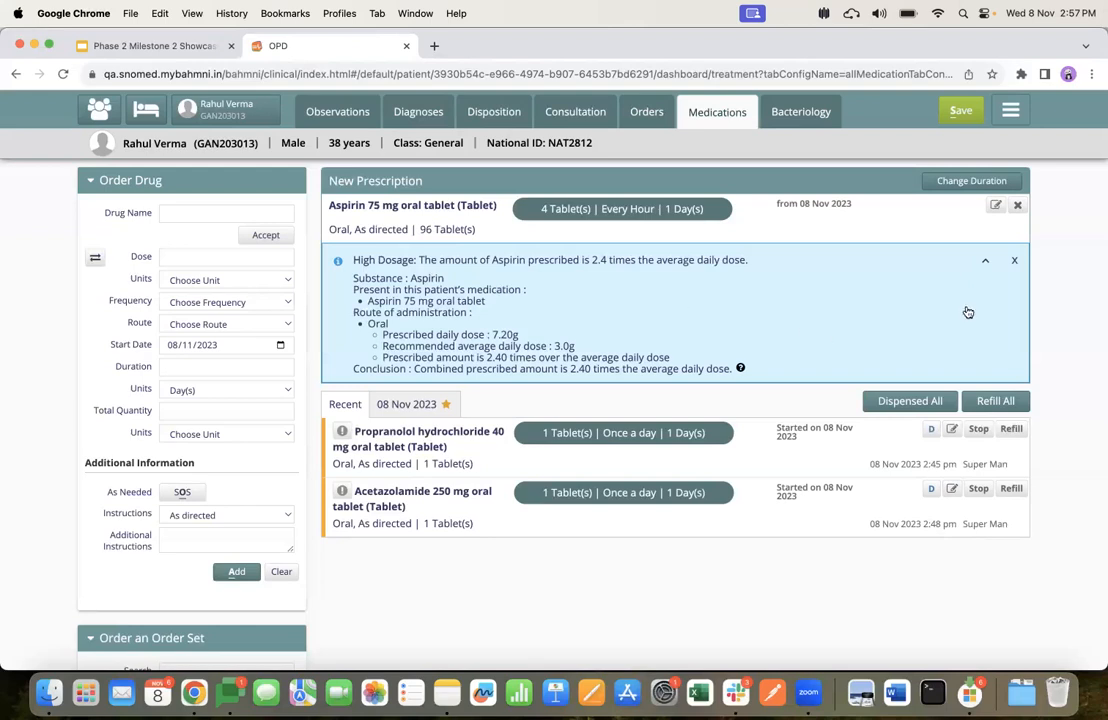
pyautogui.click(1014, 263)
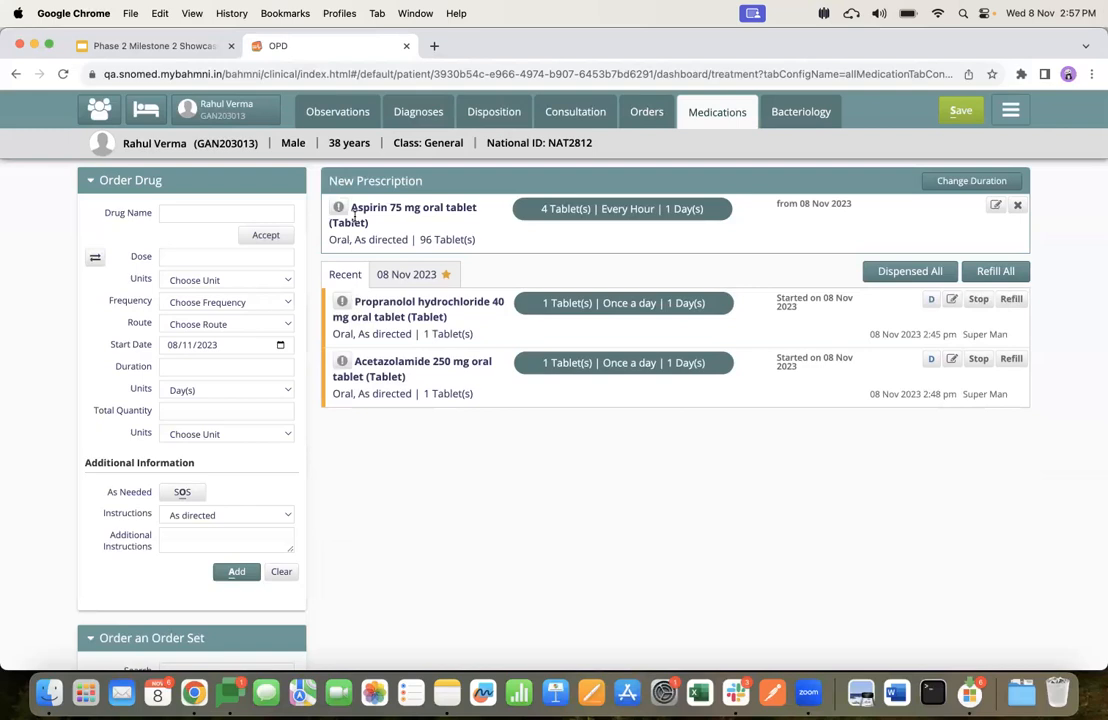
# - Add a second Aspirin prescription for the 500 mg oral tablet, dose 3 tablets, twice a day, for 1 day
pyautogui.click(265, 214)
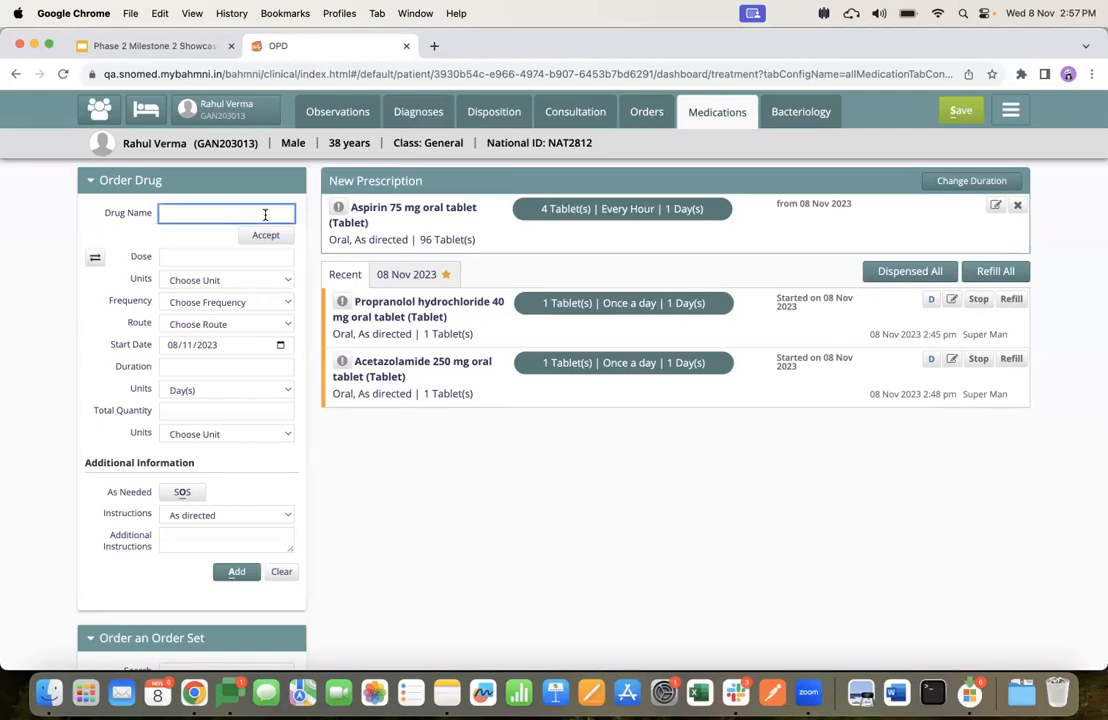
pyautogui.write('as')
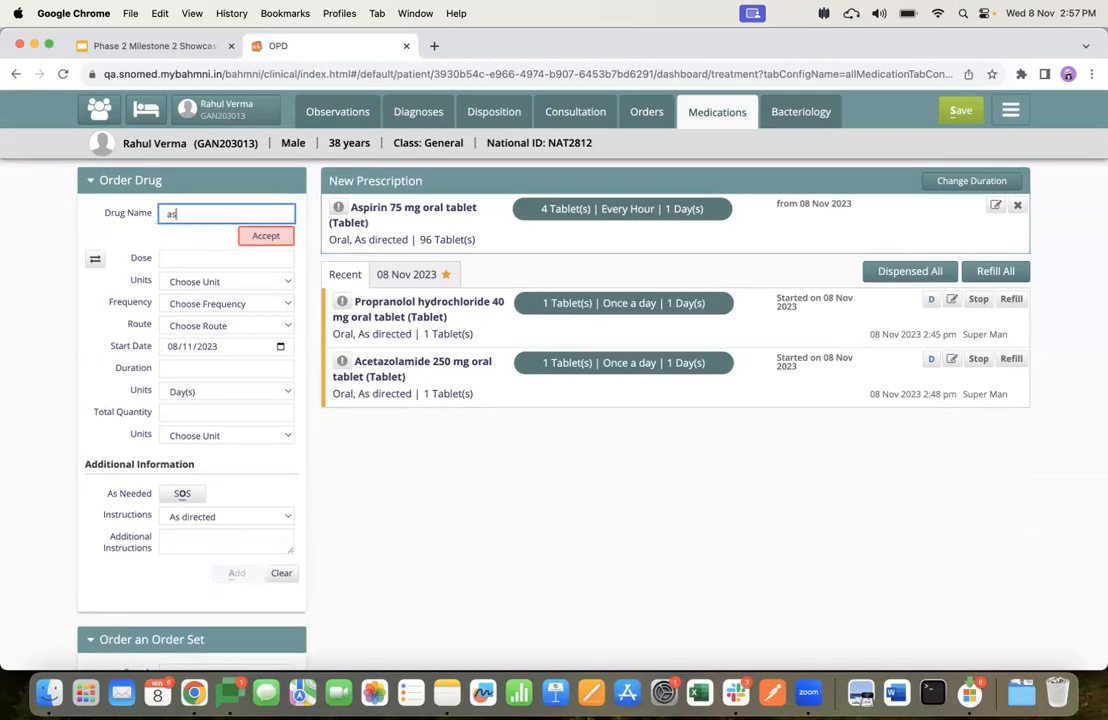
pyautogui.write('pi')
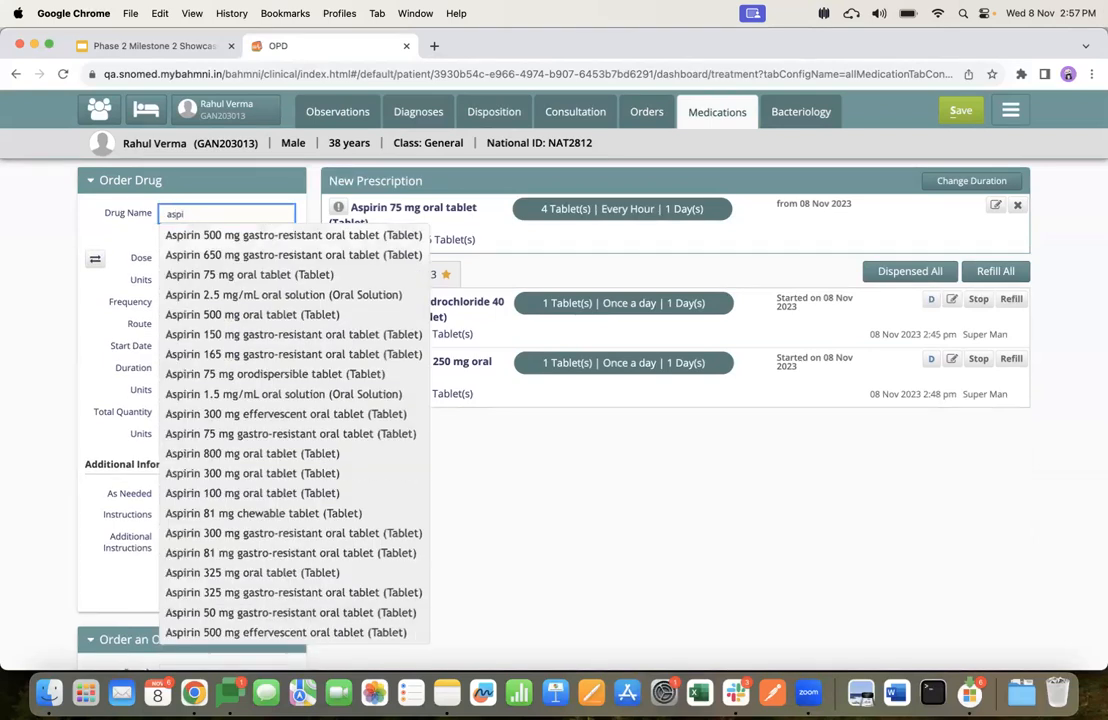
pyautogui.write('r')
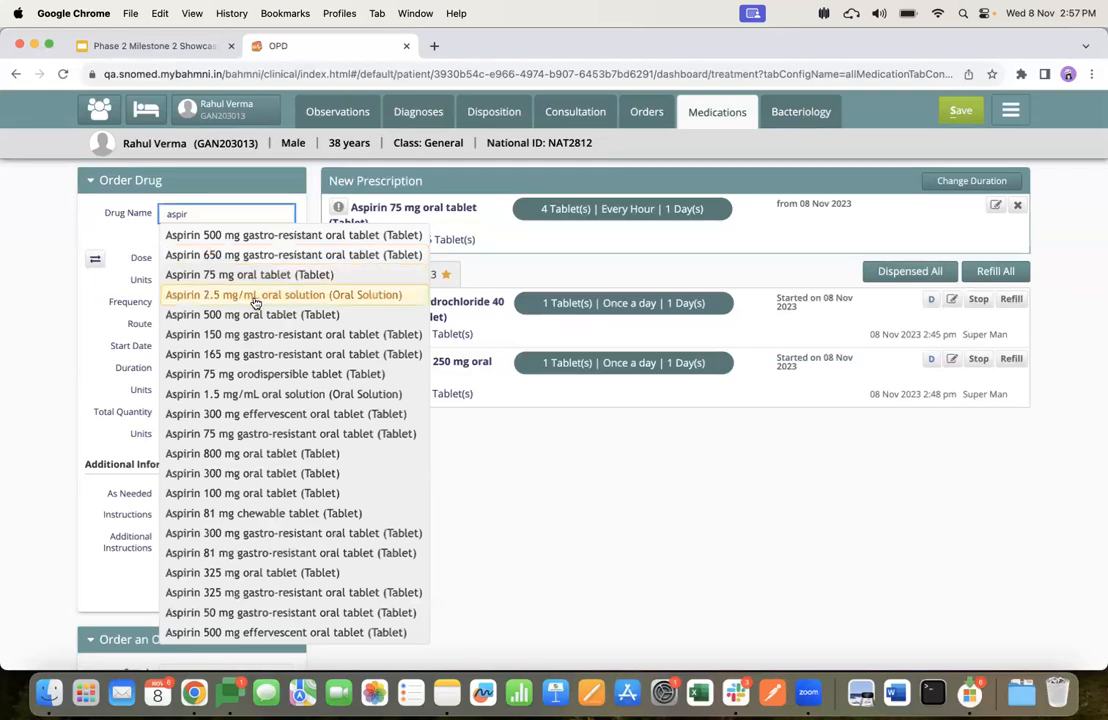
pyautogui.click(249, 316)
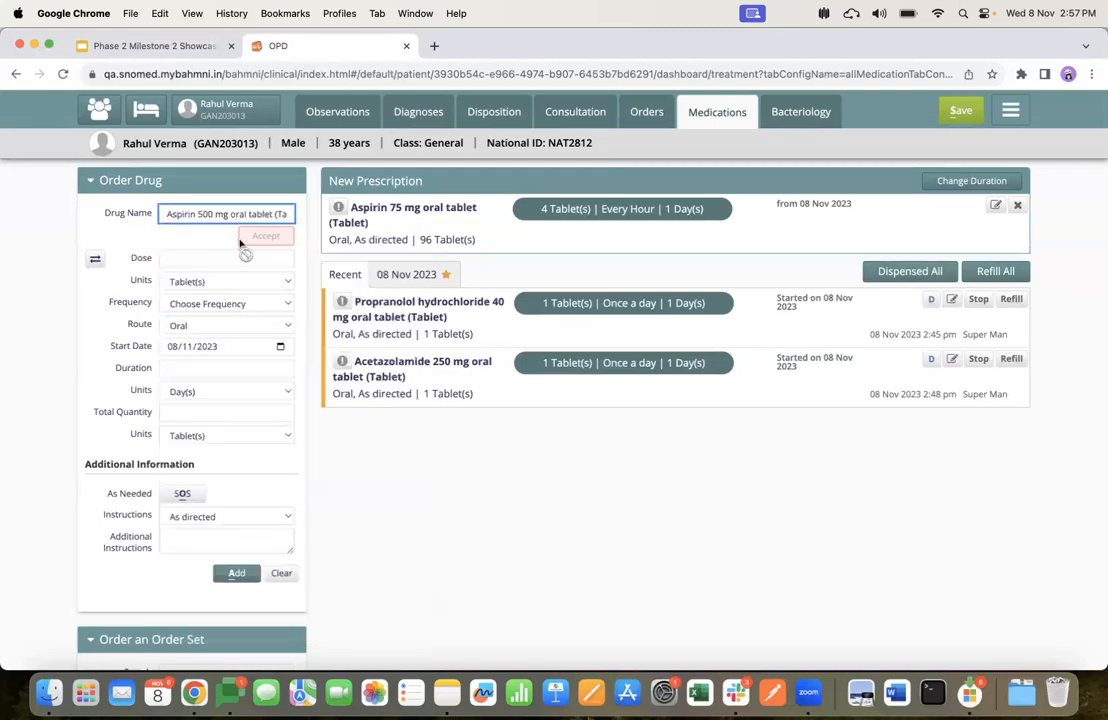
pyautogui.click(278, 258)
pyautogui.write('2')
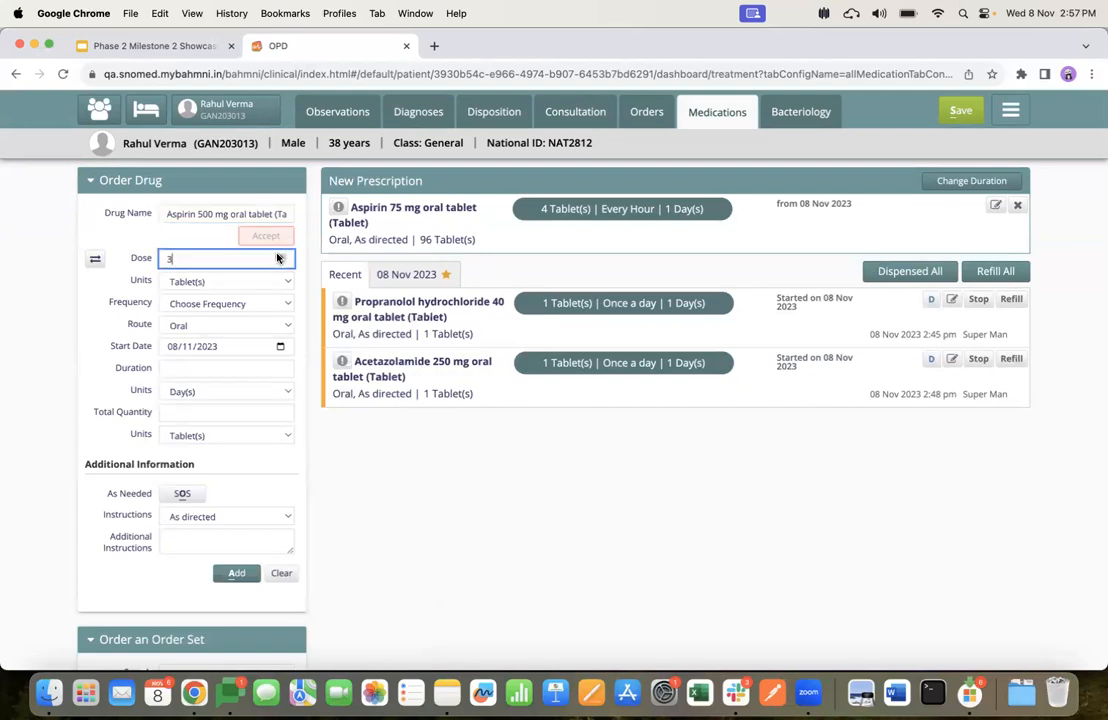
pyautogui.click(207, 305)
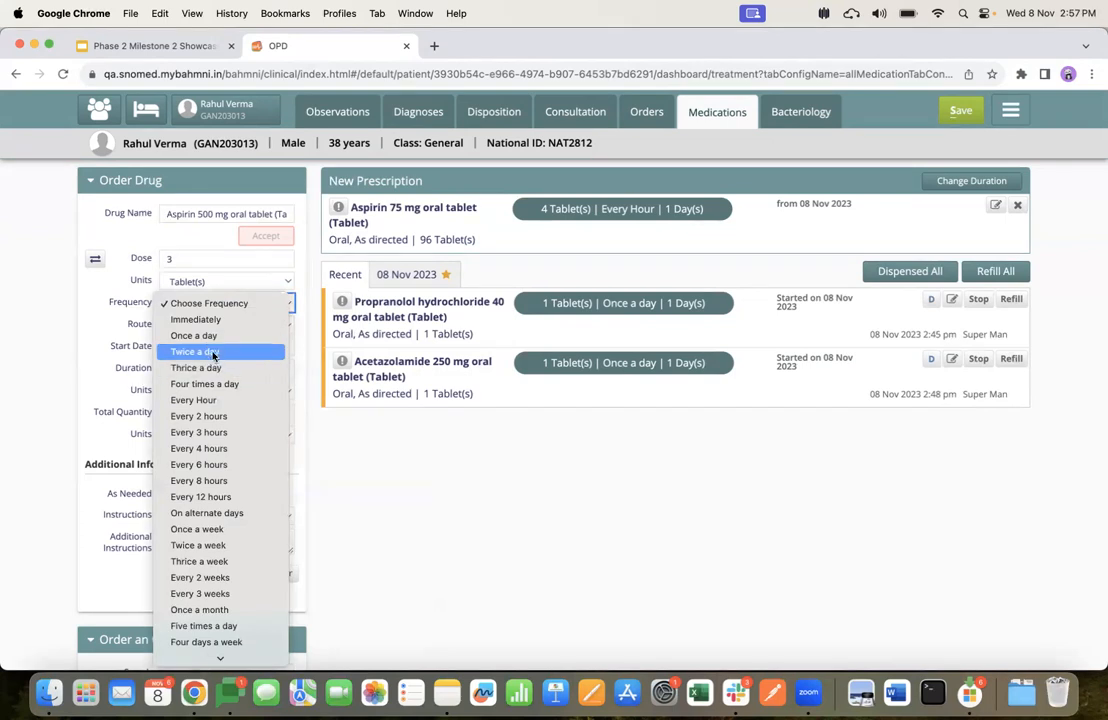
pyautogui.click(212, 352)
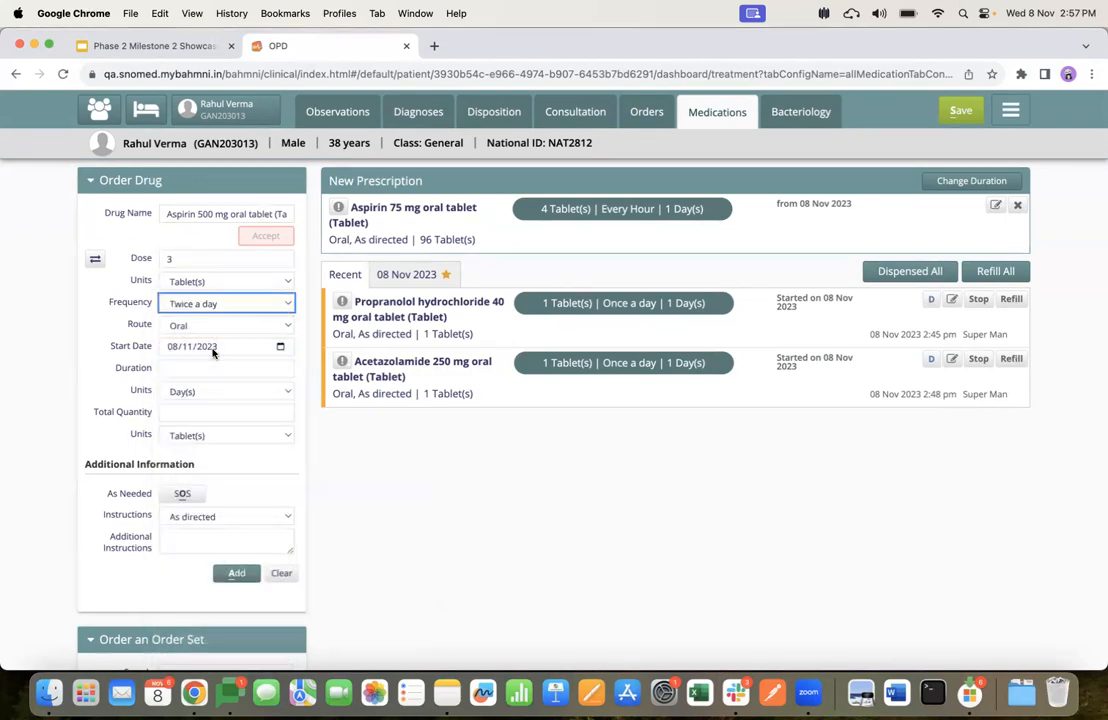
pyautogui.click(283, 366)
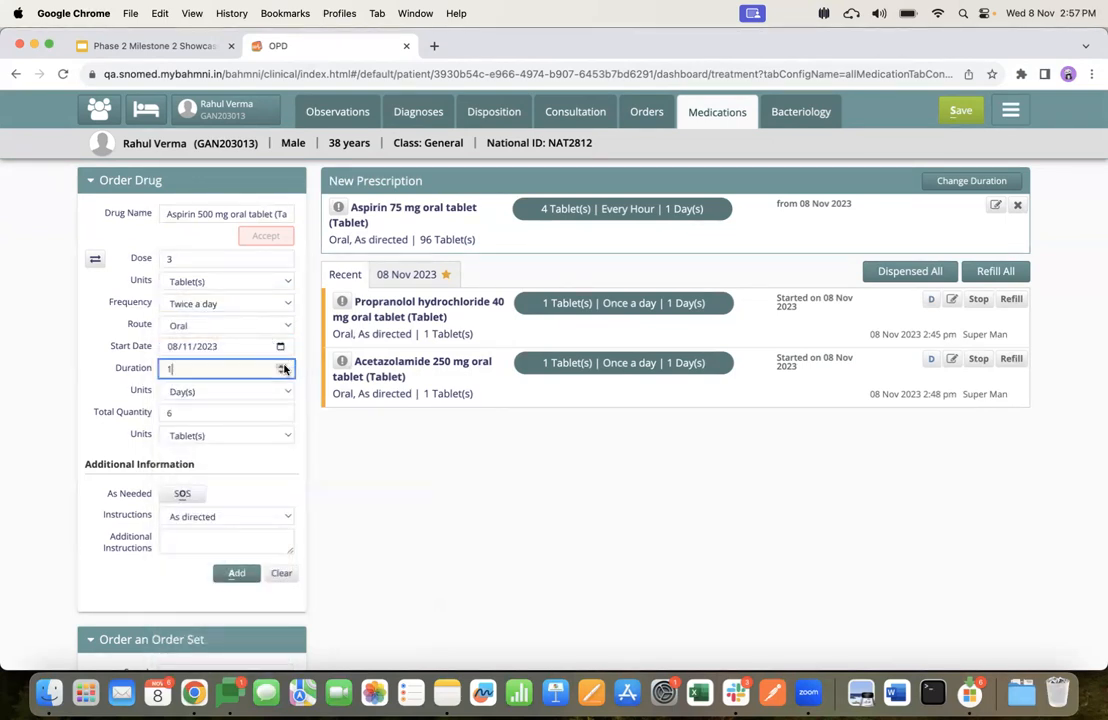
pyautogui.click(238, 575)
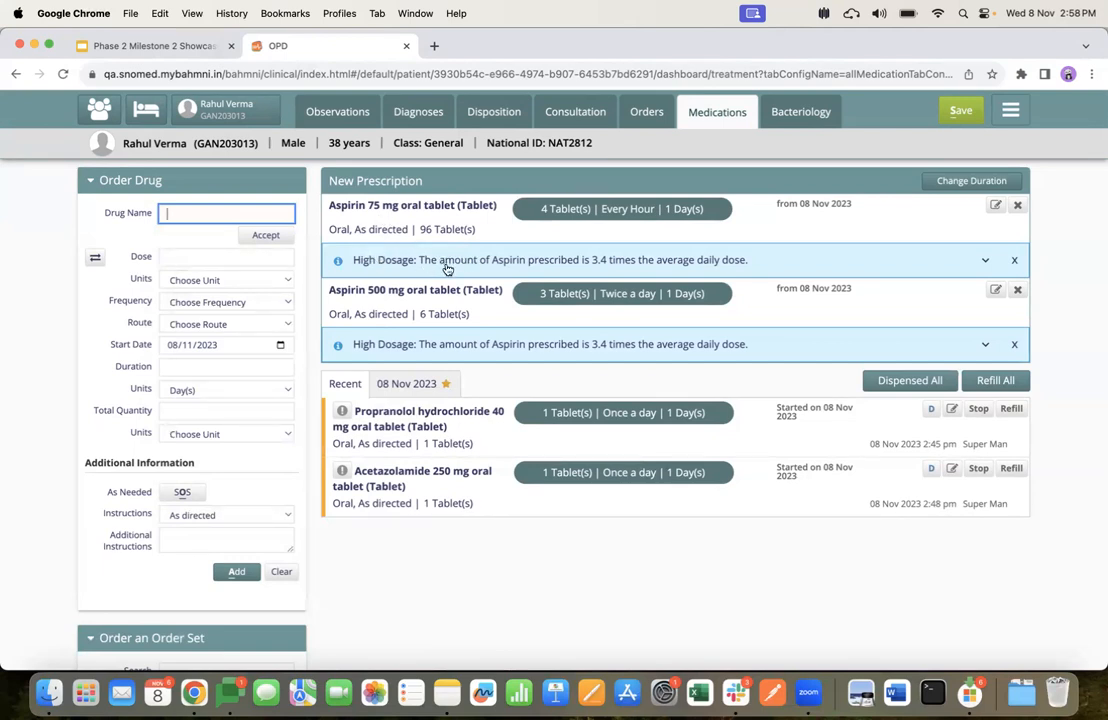
# - Review the combined high-dosage alert details on Aspirin 75 mg and remove that prescription from the new prescriptions
pyautogui.click(587, 273)
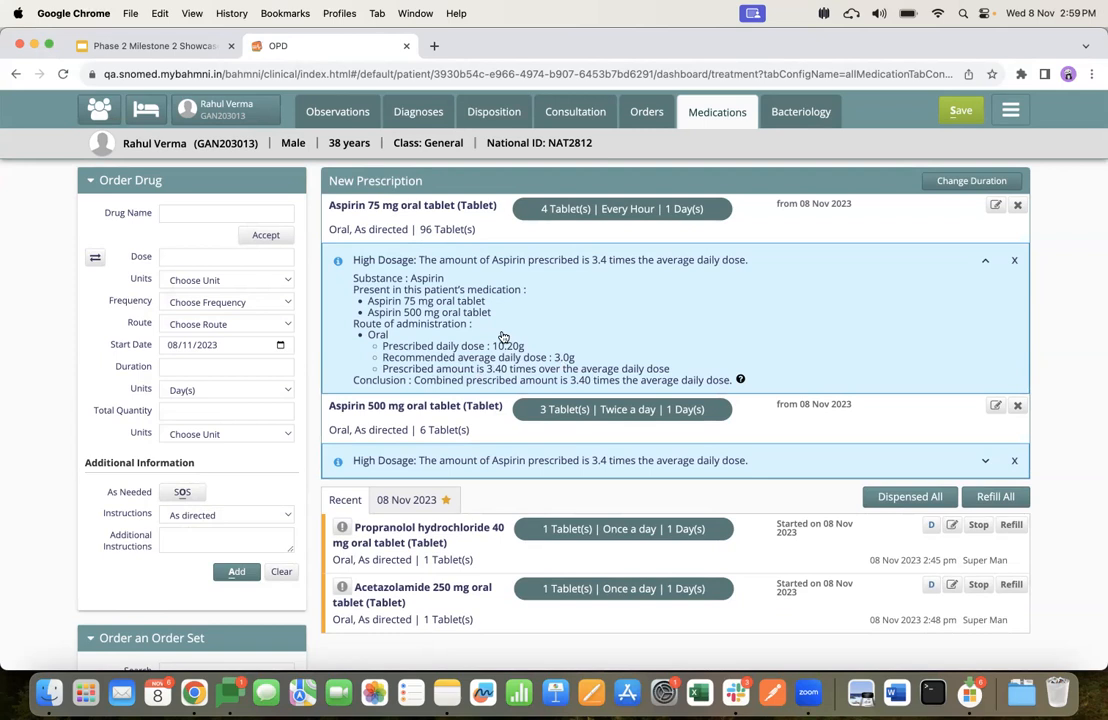
pyautogui.click(503, 337)
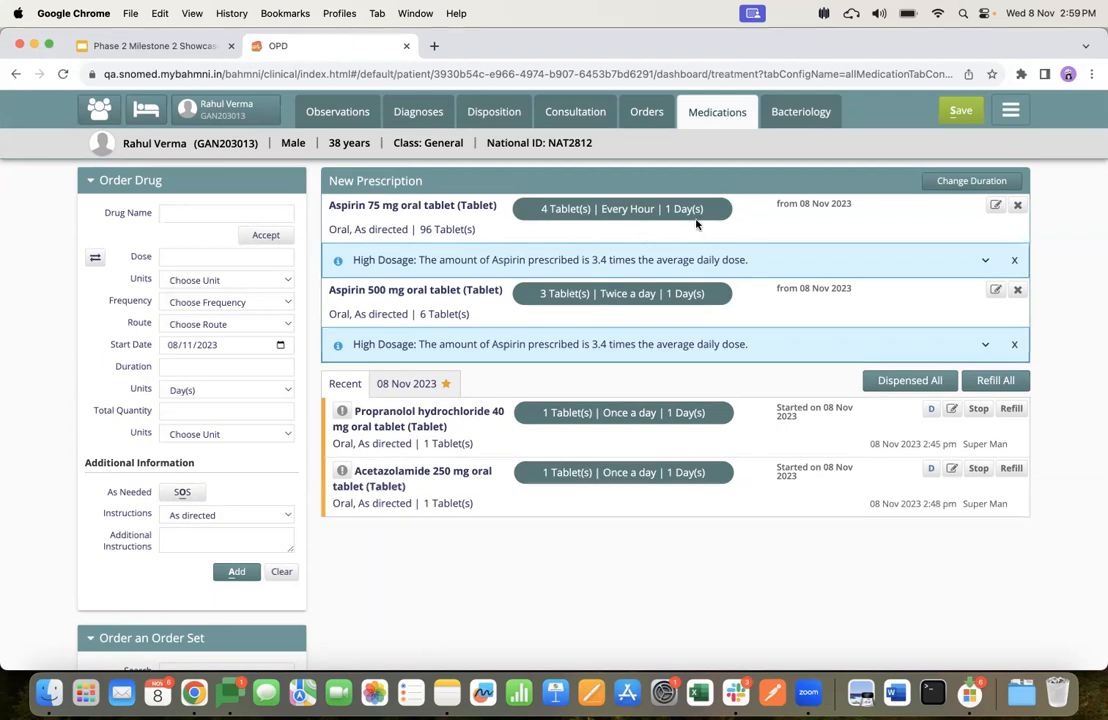
pyautogui.click(1018, 206)
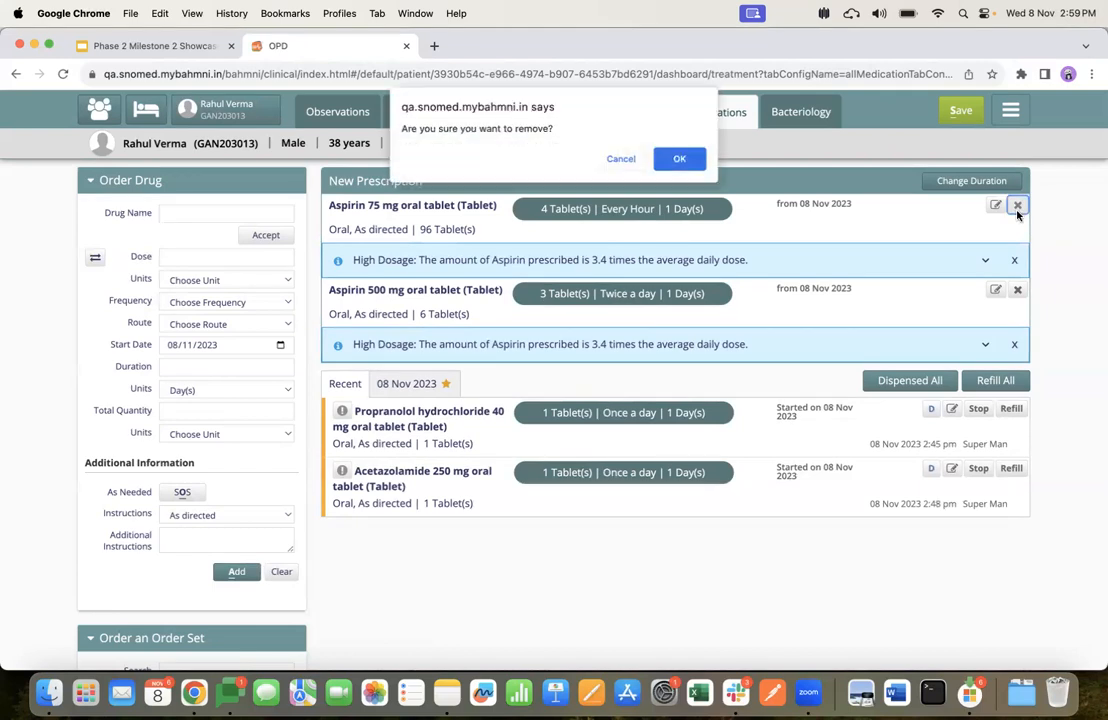
pyautogui.click(679, 160)
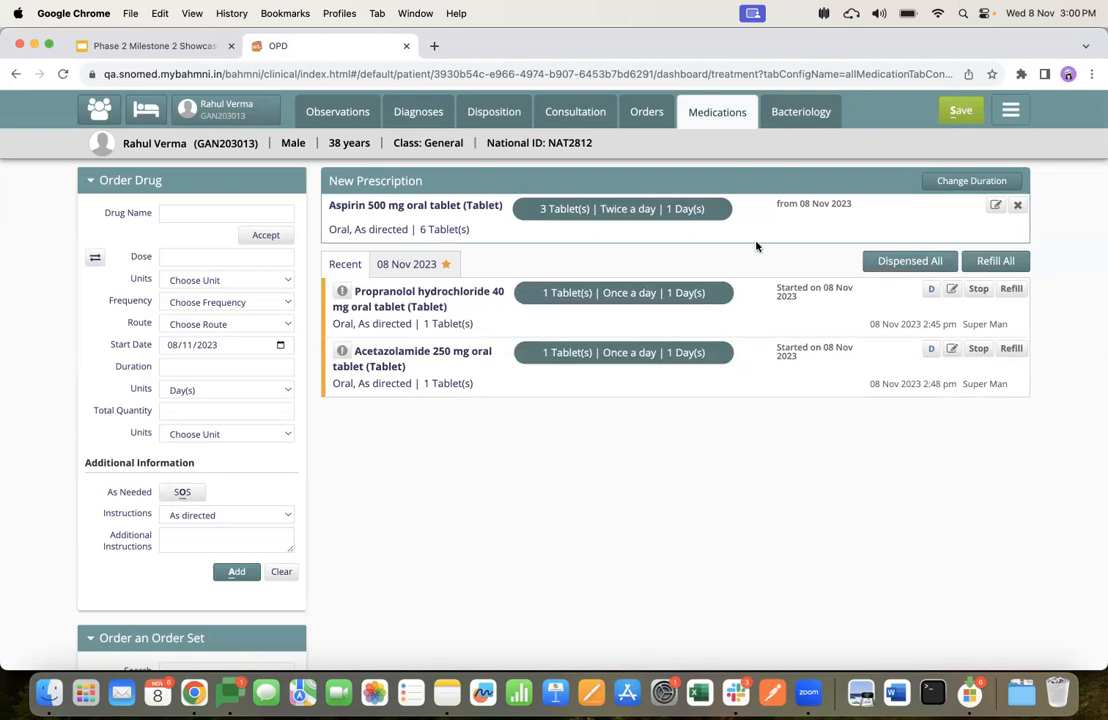
# - Edit the Aspirin 500 mg prescription to a frequency of Every Hour and add it back
pyautogui.click(995, 206)
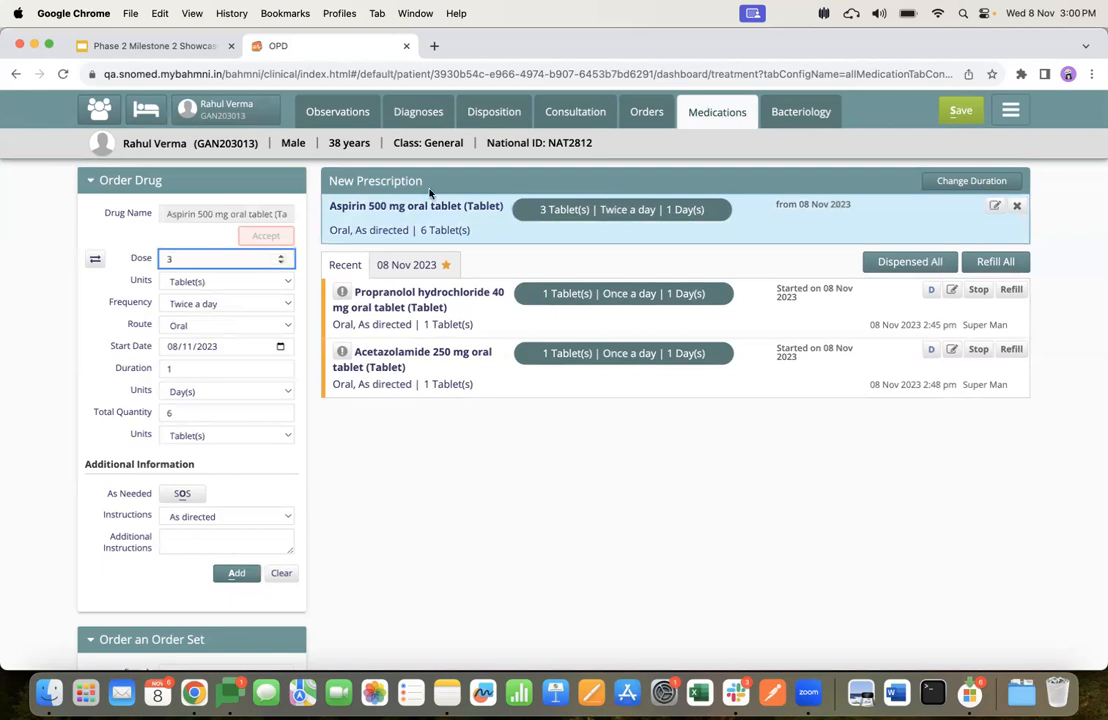
pyautogui.click(242, 303)
pyautogui.click(207, 351)
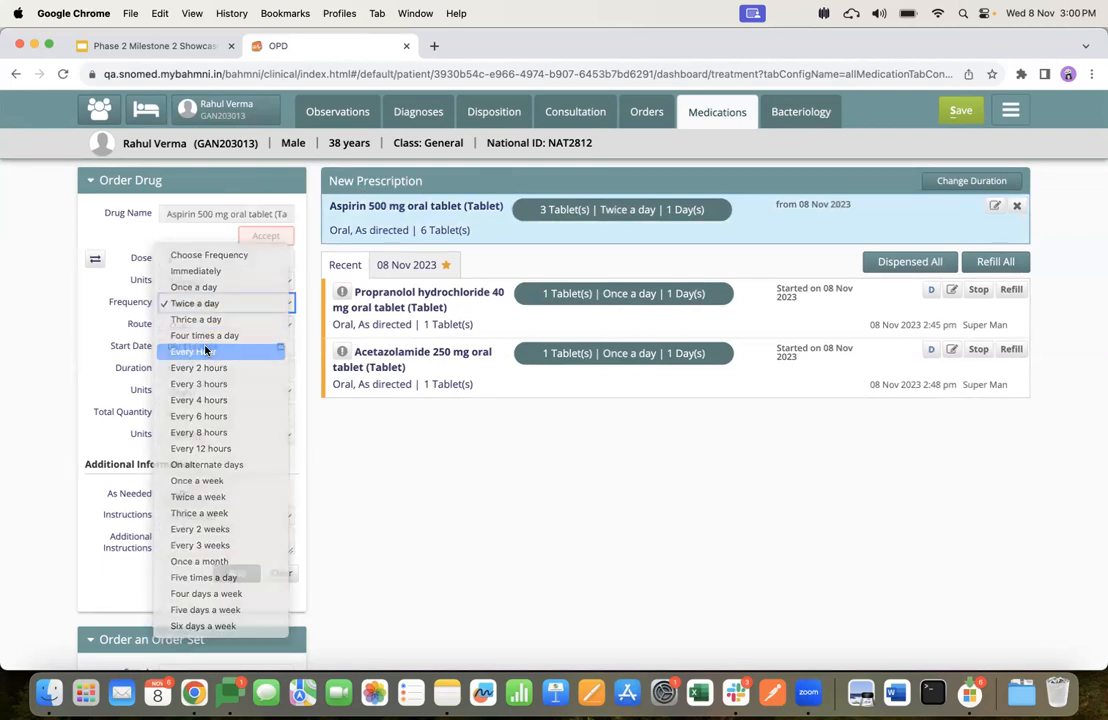
pyautogui.click(233, 573)
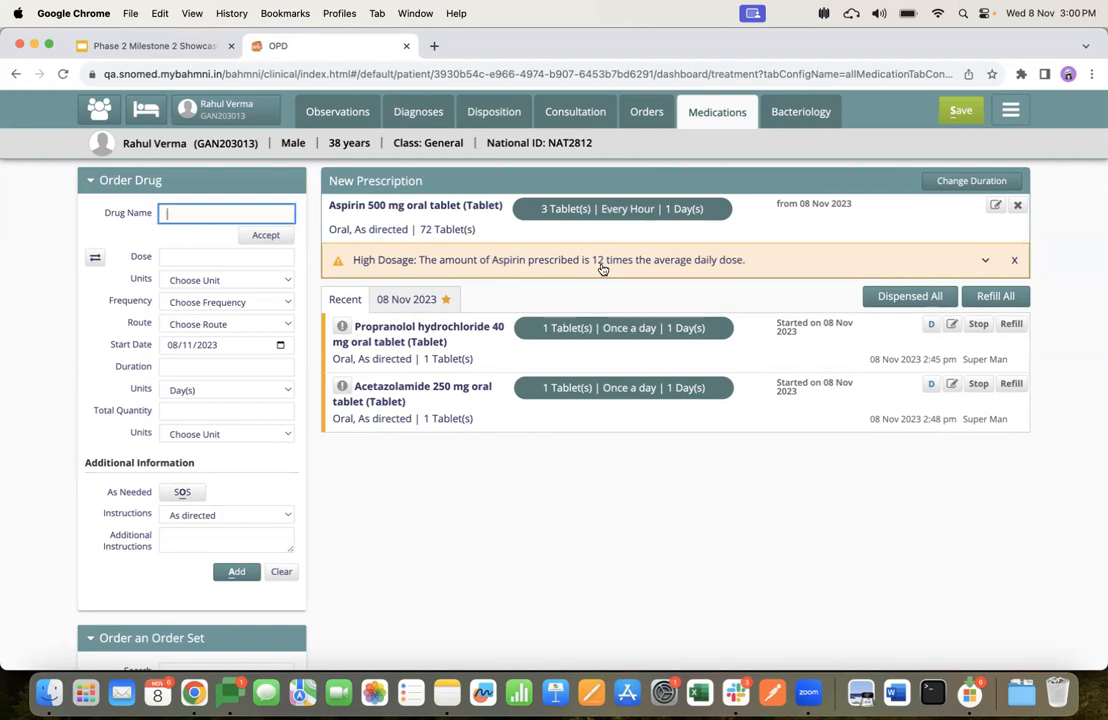
# - Review the details of the high-dosage alert on the Aspirin 500 mg prescription and dismiss it
pyautogui.click(399, 264)
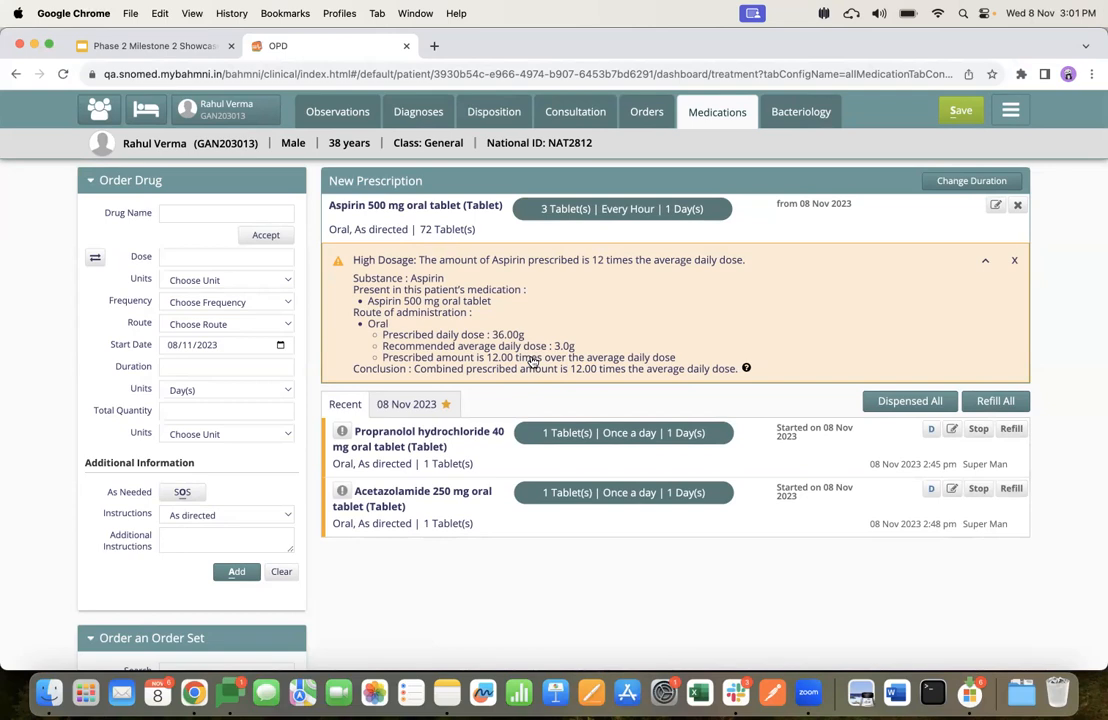
pyautogui.click(1015, 263)
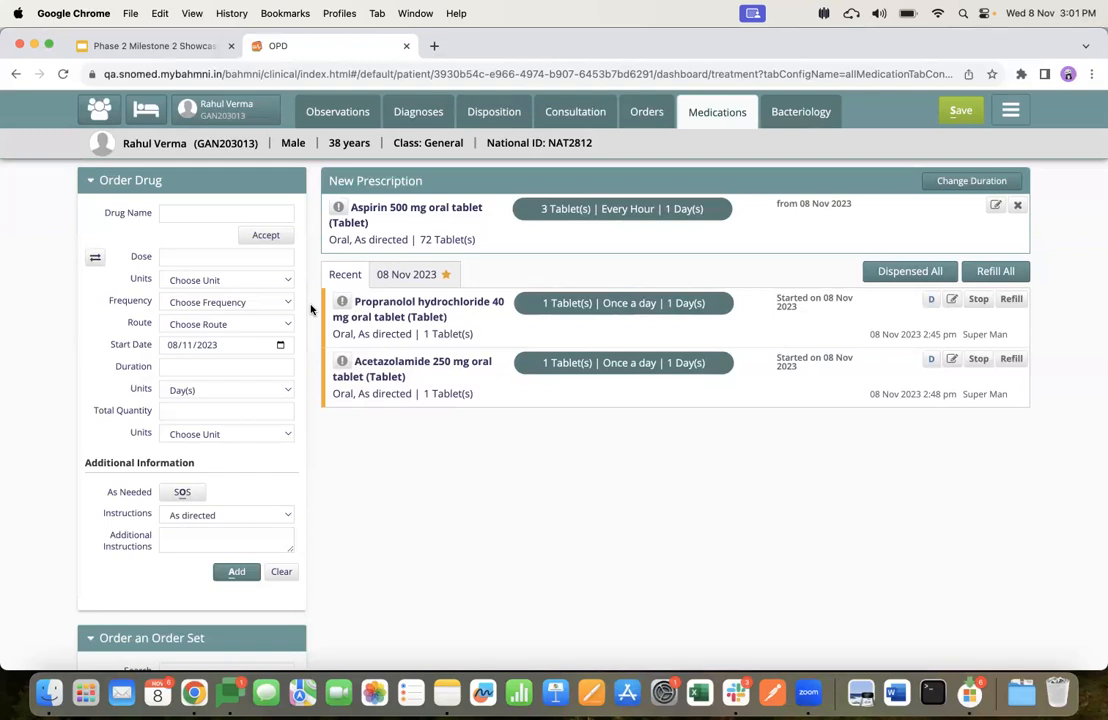
# - Leave the consultation for the patient search page and discard the unsaved consultation data
pyautogui.scroll(-2, 367, 480)
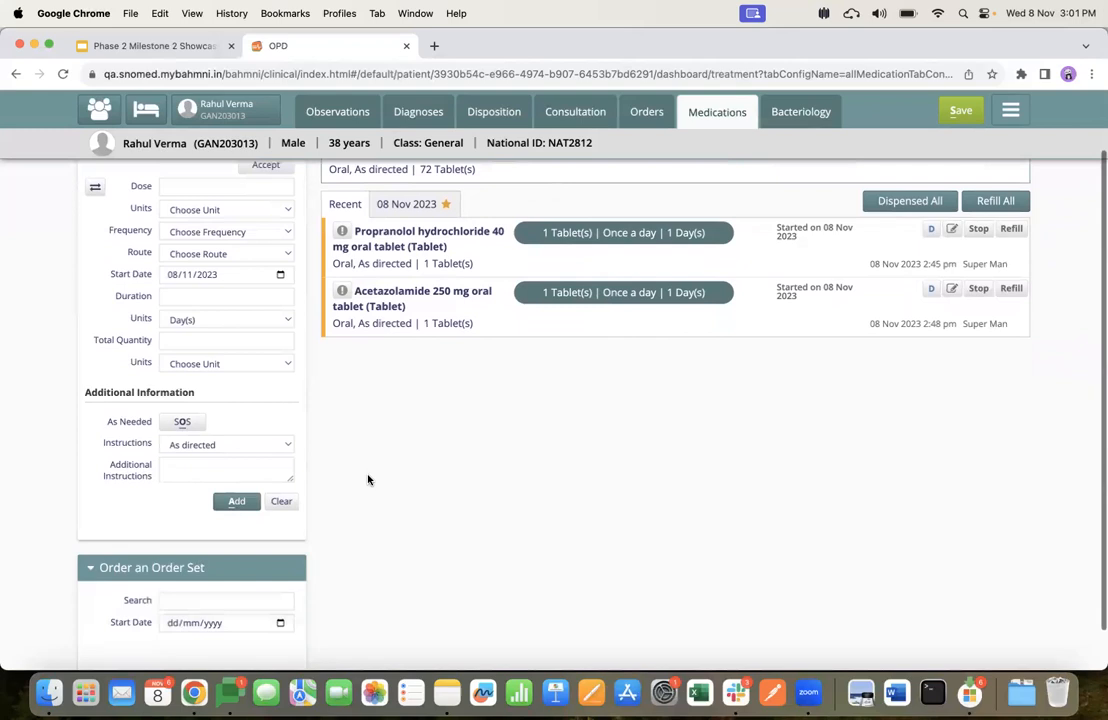
pyautogui.scroll(-1, 367, 480)
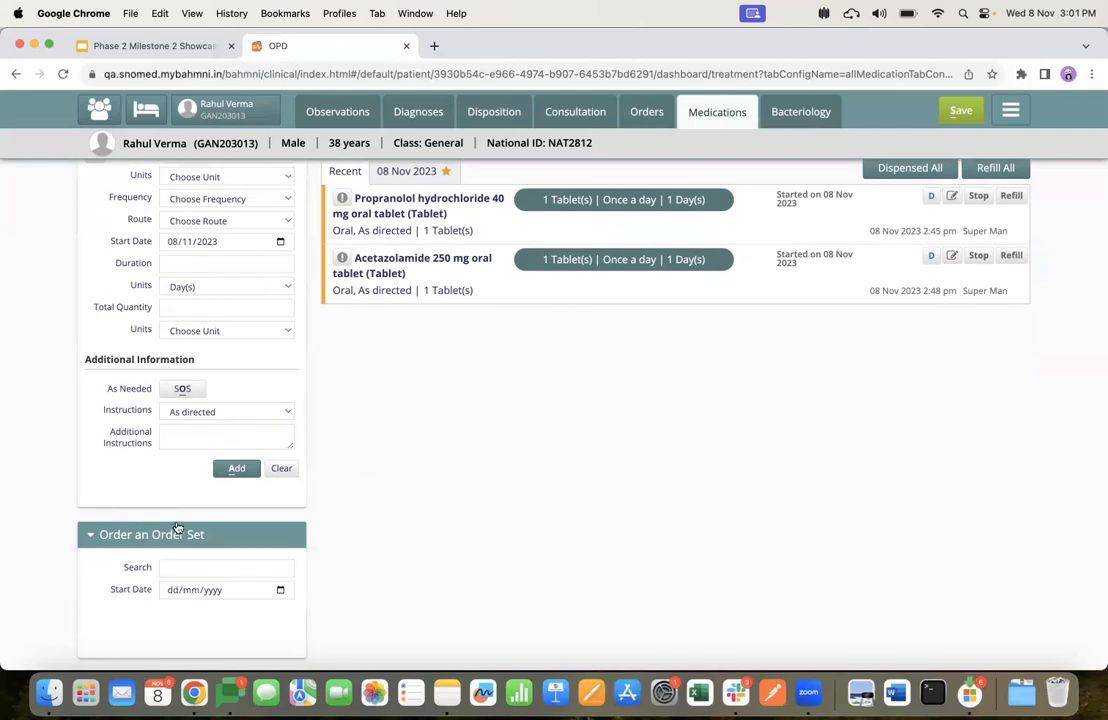
pyautogui.scroll(3, 453, 413)
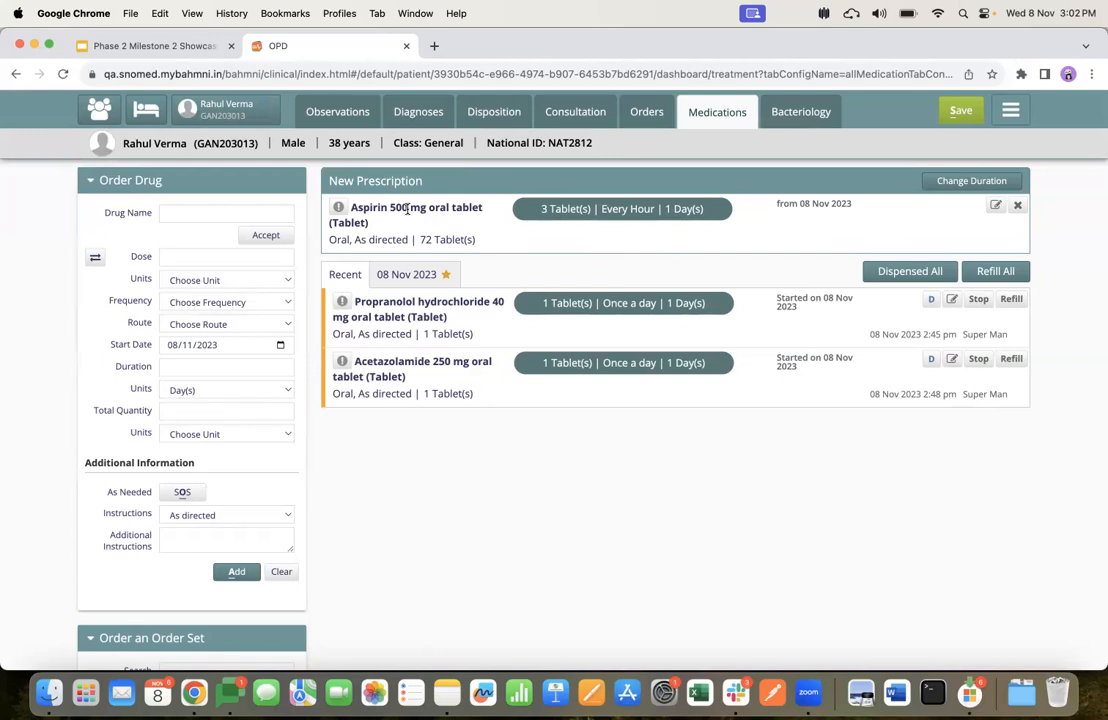
pyautogui.scroll(-2, 335, 386)
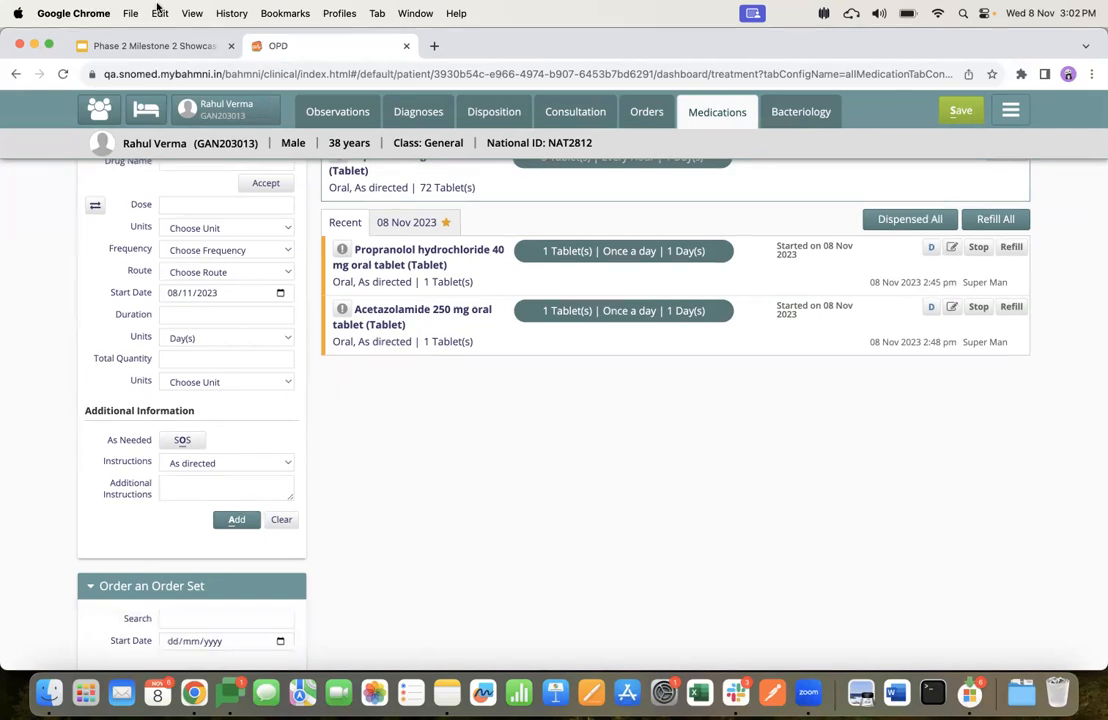
pyautogui.click(101, 112)
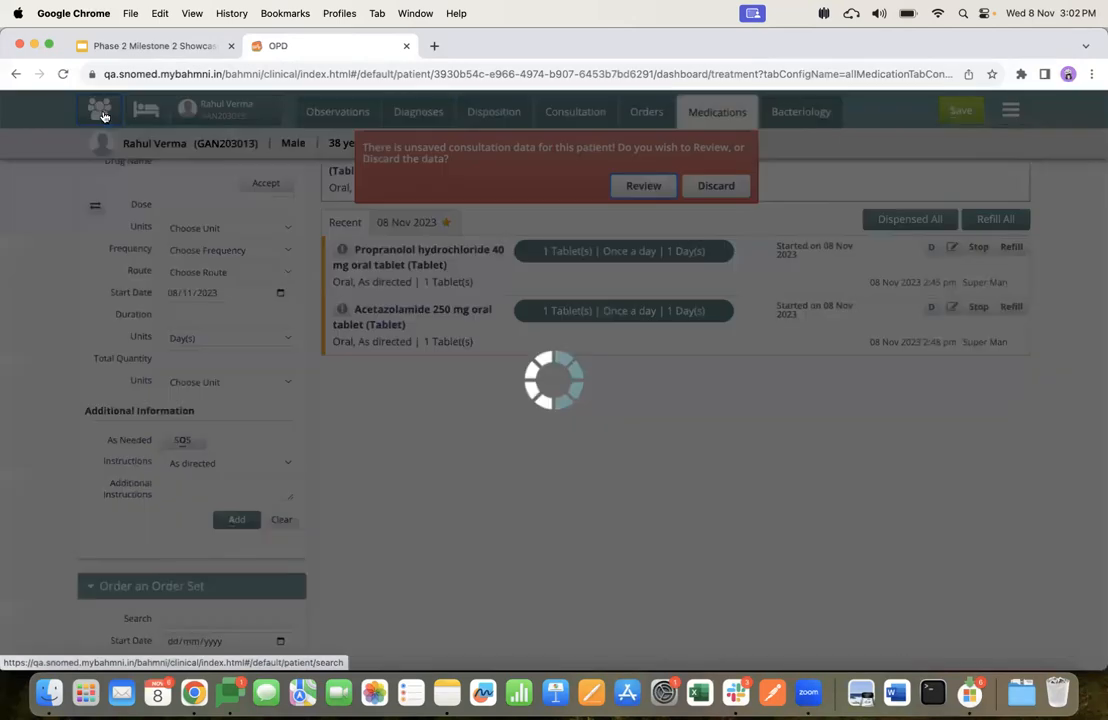
pyautogui.click(716, 185)
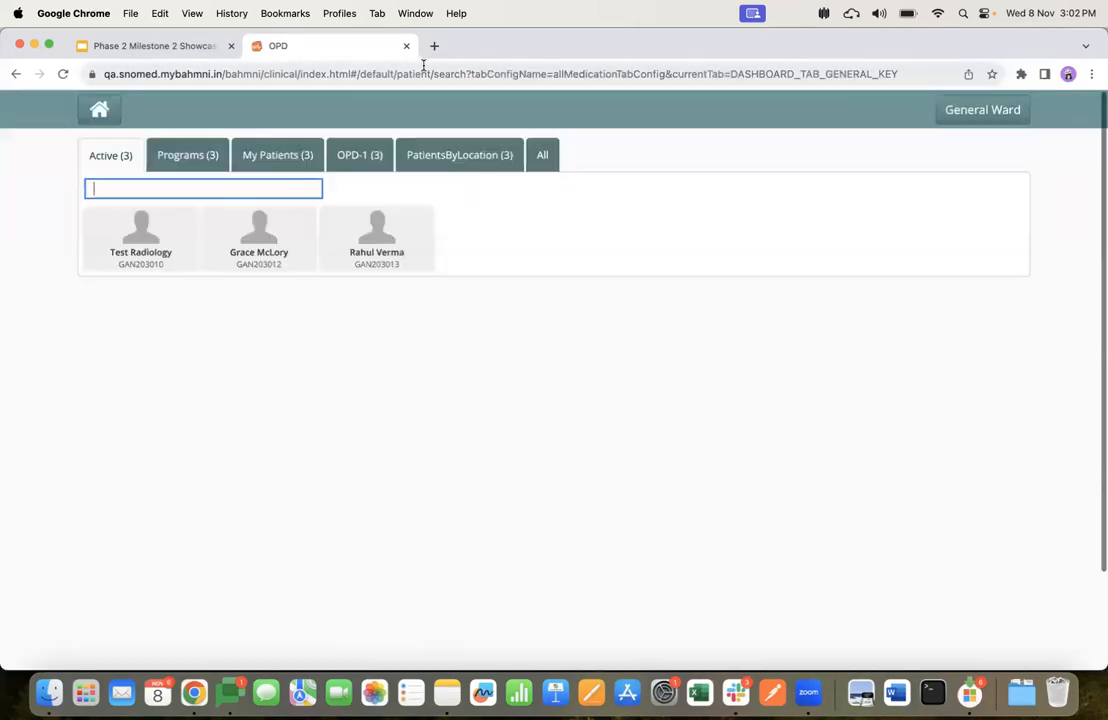
# - Open the record of the second patient listed as active and start a consultation
pyautogui.click(276, 222)
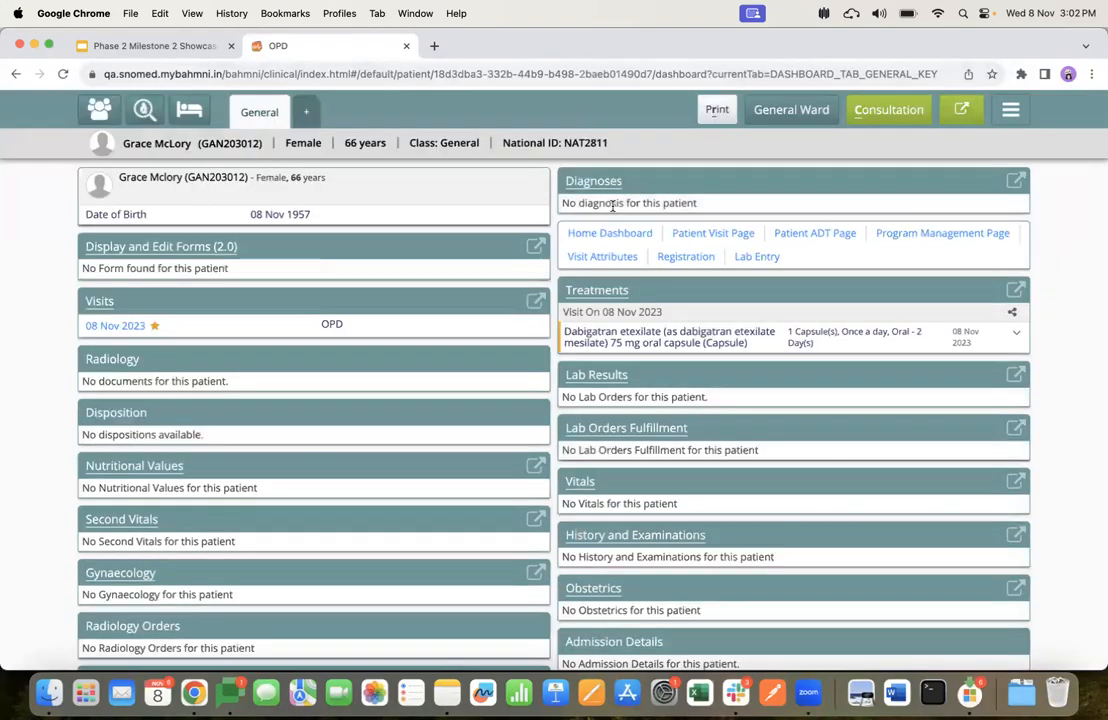
pyautogui.doubleClick(294, 177)
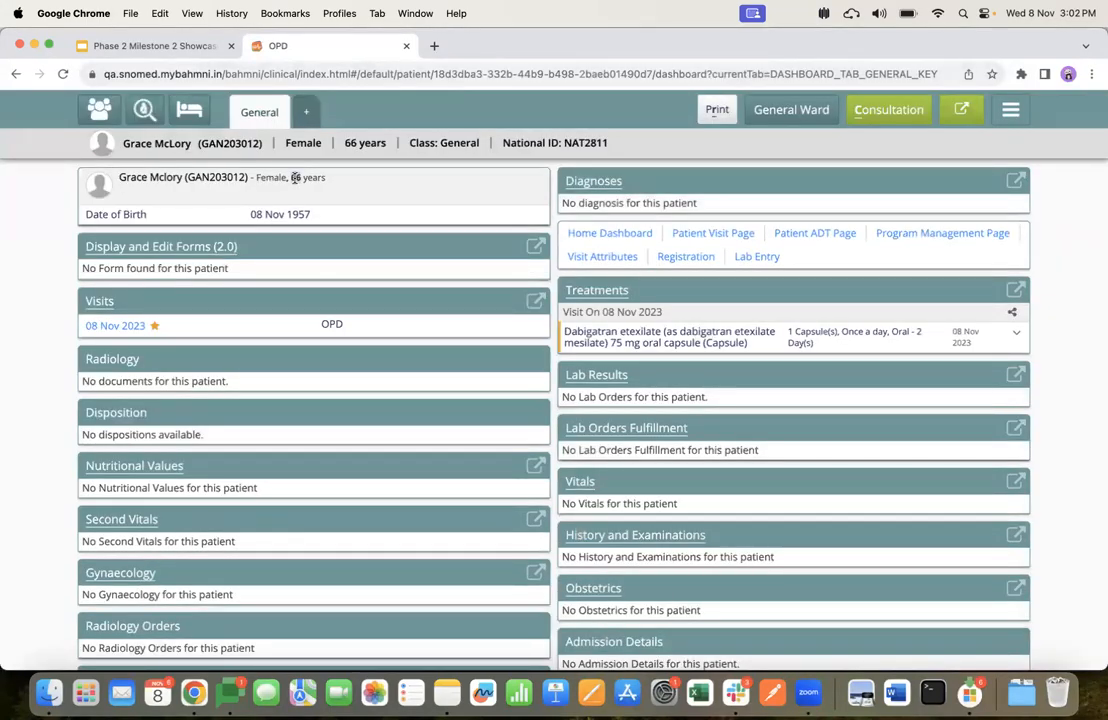
pyautogui.click(884, 112)
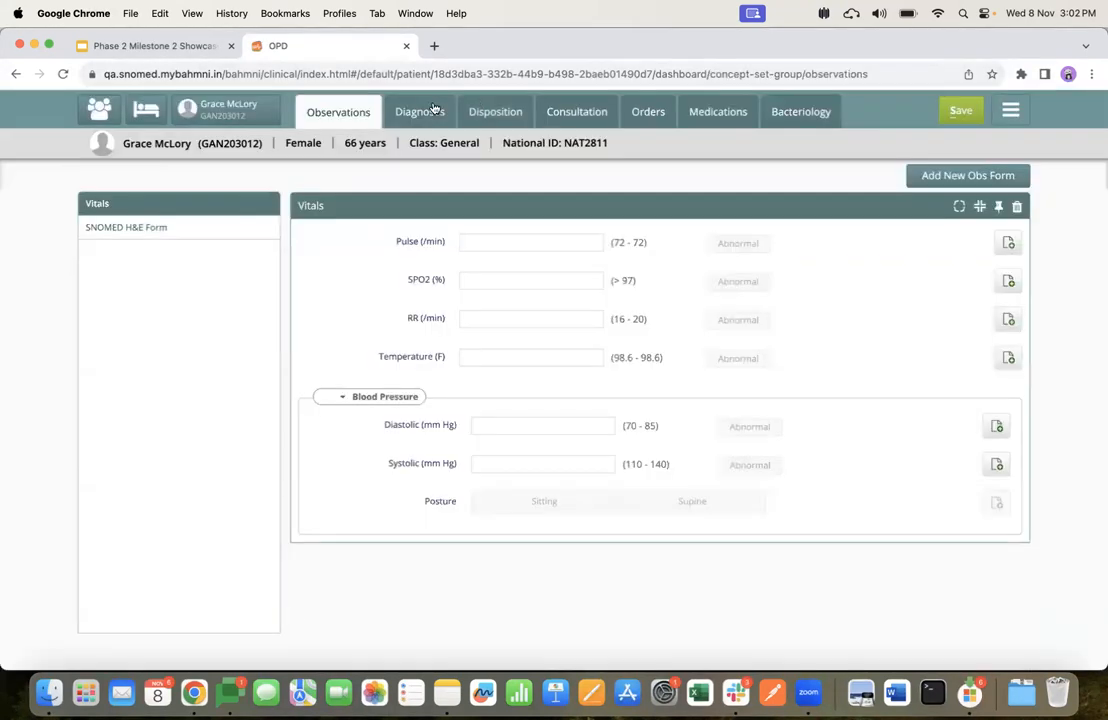
# - Examine the patient's recorded conditions and existing medications in the consultation
pyautogui.click(424, 111)
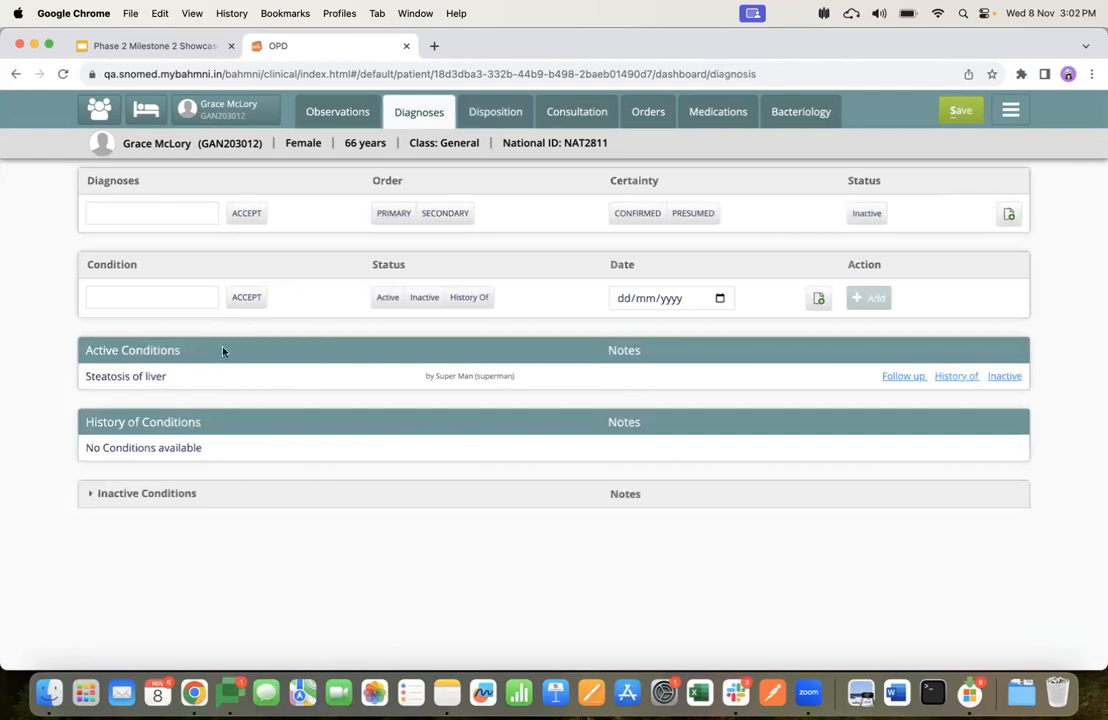
pyautogui.click(713, 111)
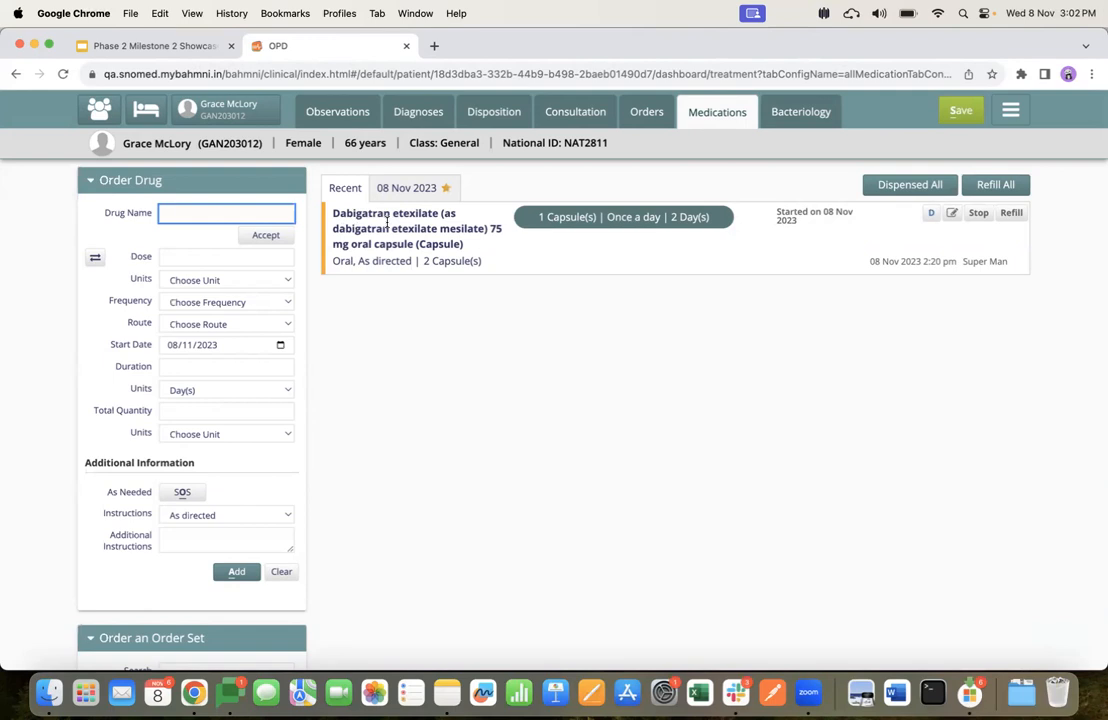
pyautogui.click(421, 297)
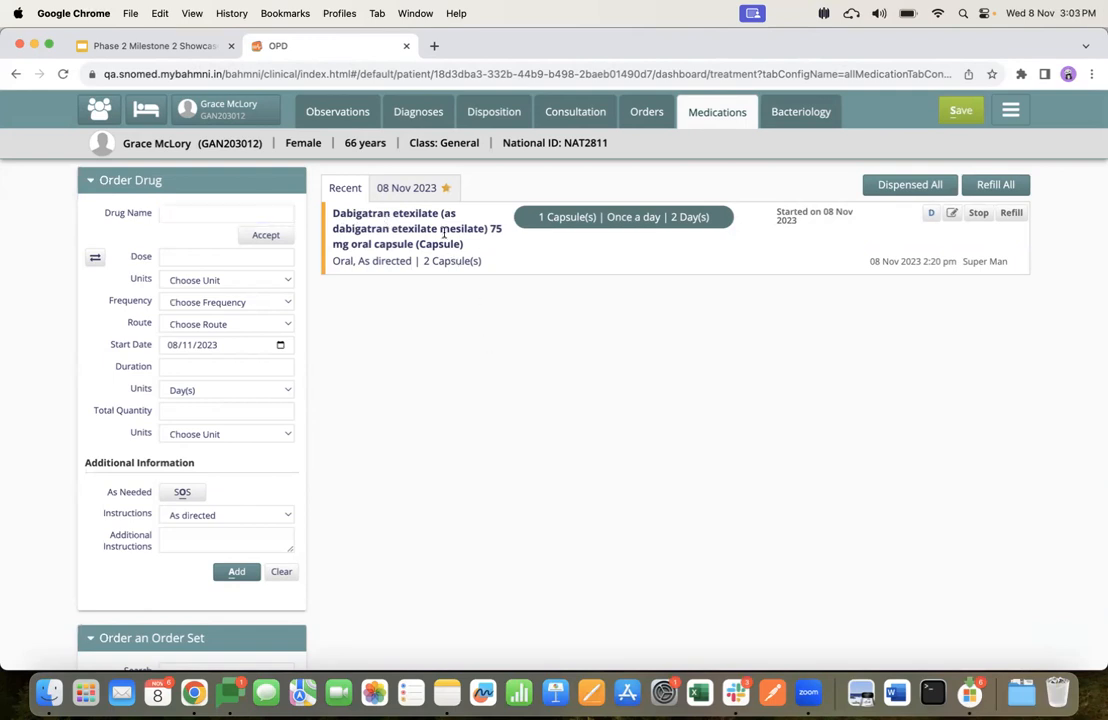
# - Record Hyperlipidemia as a primary, confirmed diagnosis for the patient
pyautogui.click(418, 112)
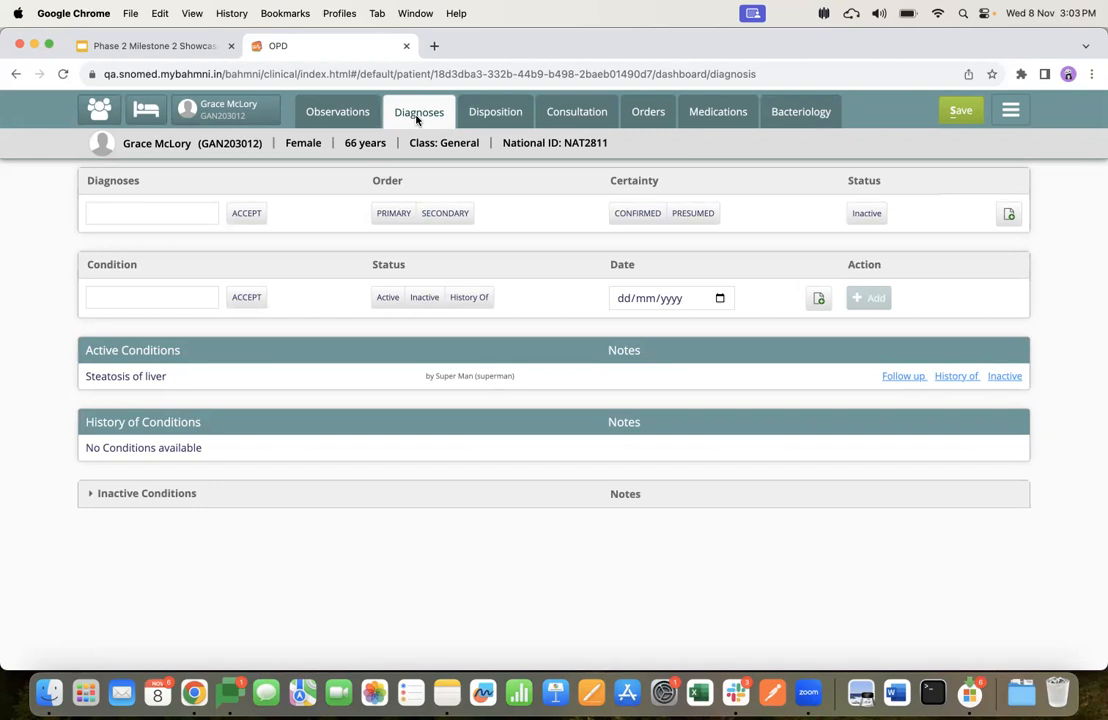
pyautogui.click(139, 213)
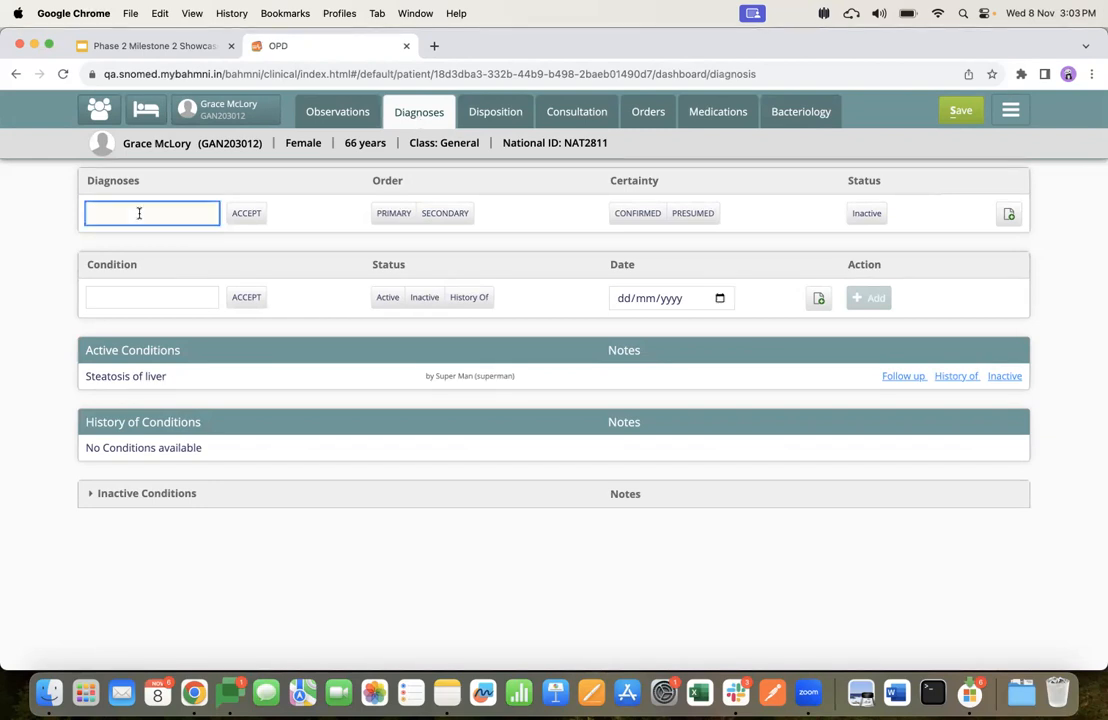
pyautogui.write('hy')
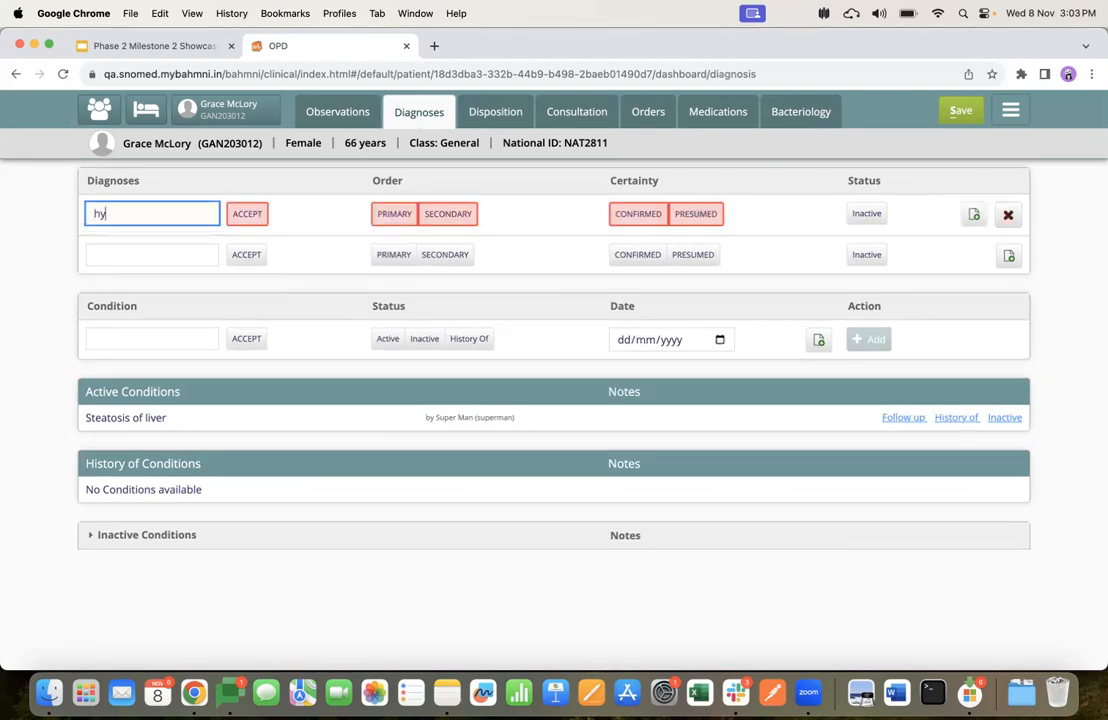
pyautogui.write('perli')
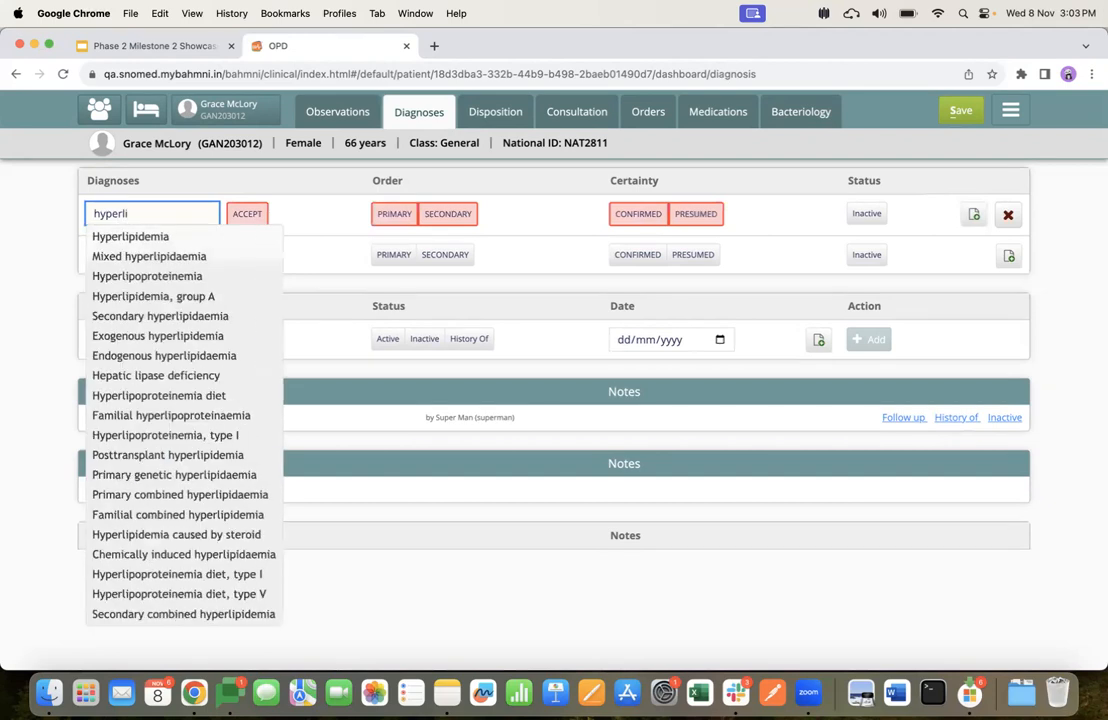
pyautogui.click(141, 237)
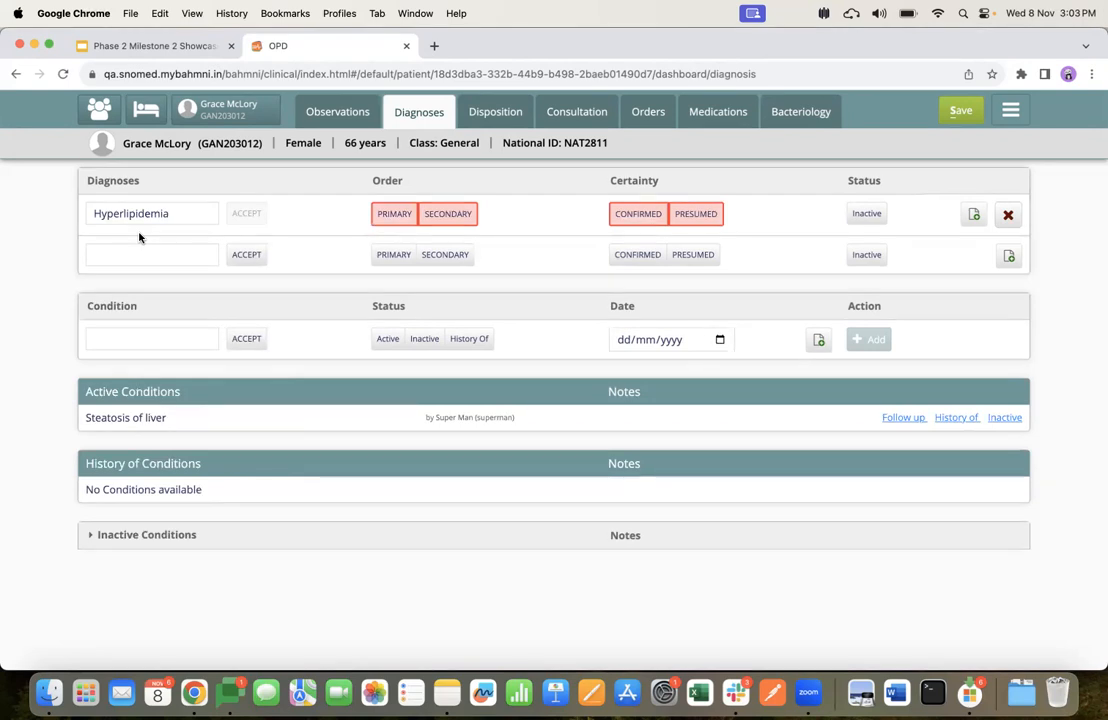
pyautogui.click(395, 213)
pyautogui.click(627, 213)
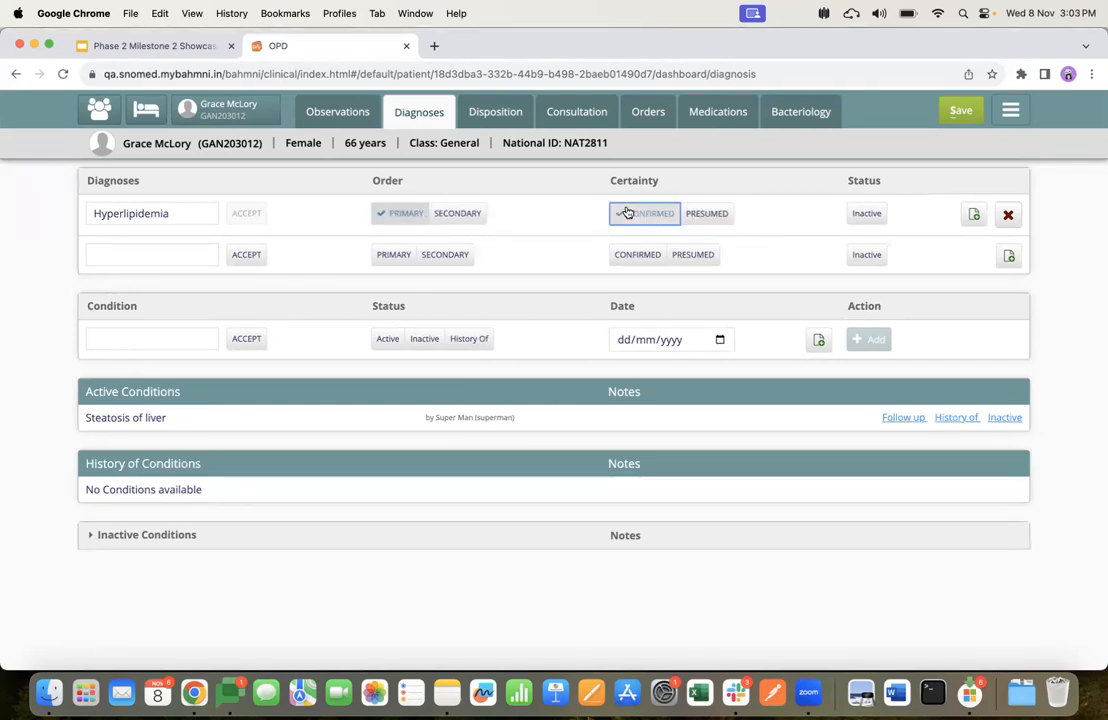
# - Search the order sets for "hyper" and add the Hyperlipidemia order set to the patient's medications
pyautogui.click(696, 126)
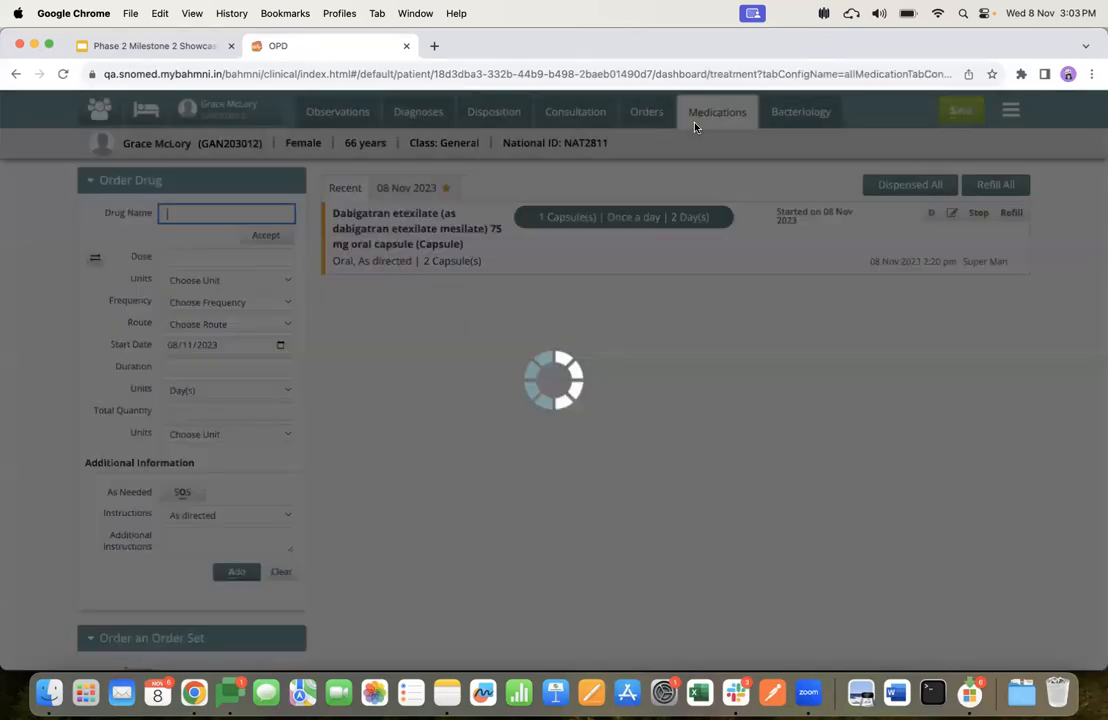
pyautogui.scroll(-3, 219, 300)
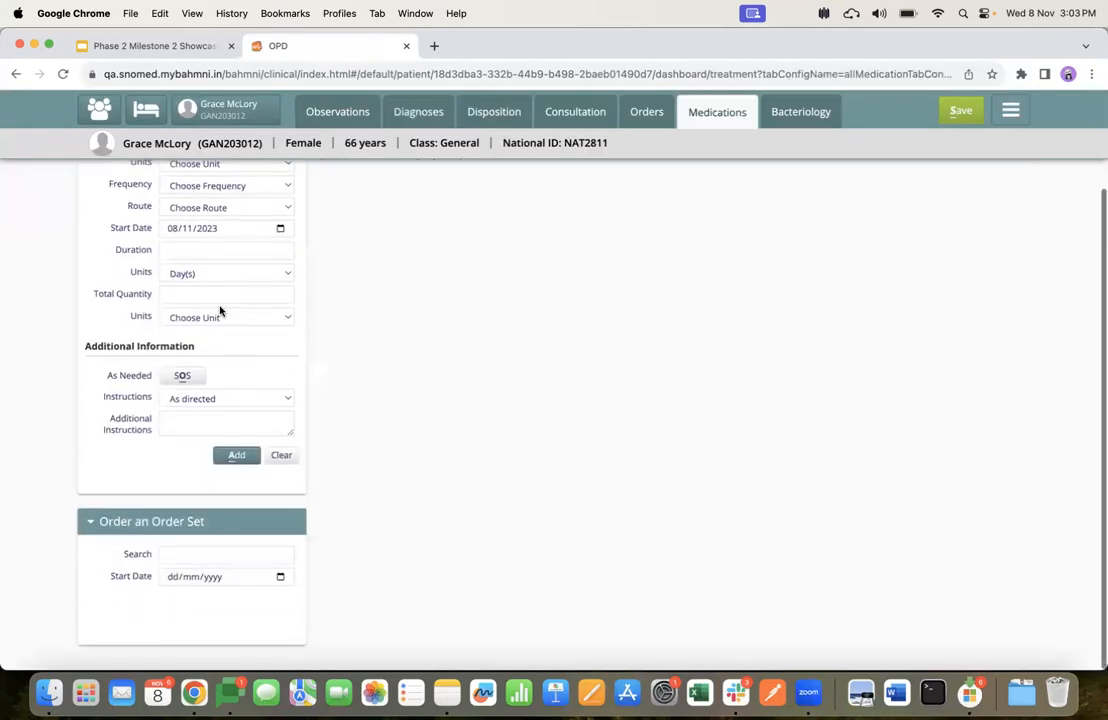
pyautogui.click(221, 553)
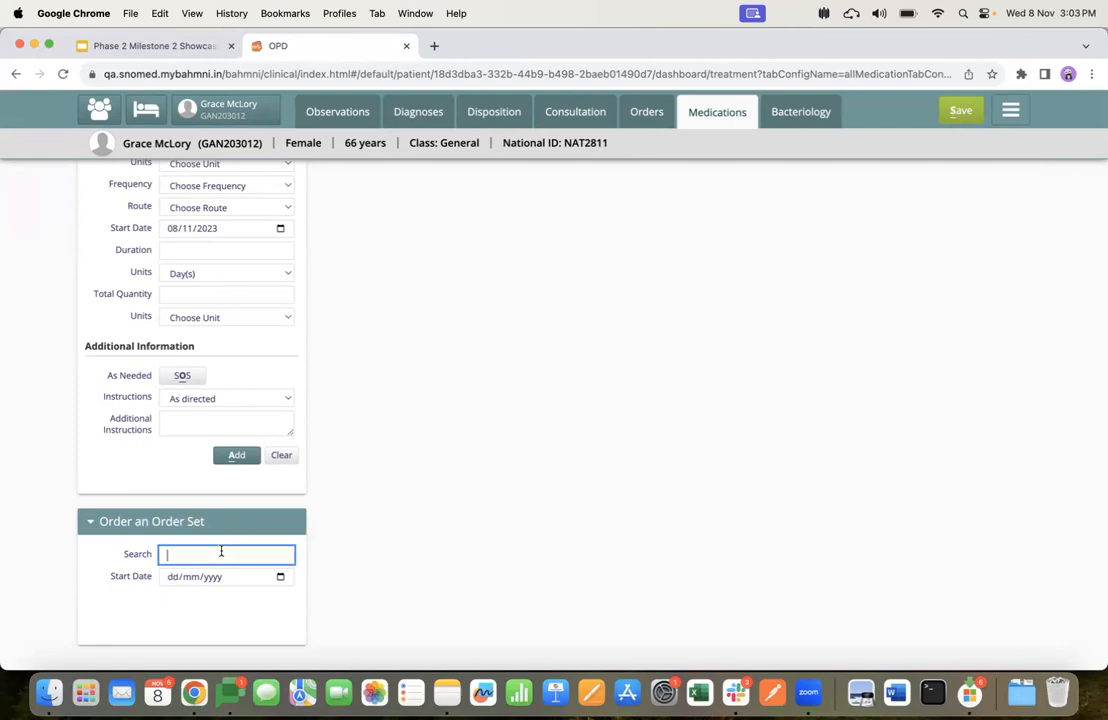
pyautogui.write('hyper')
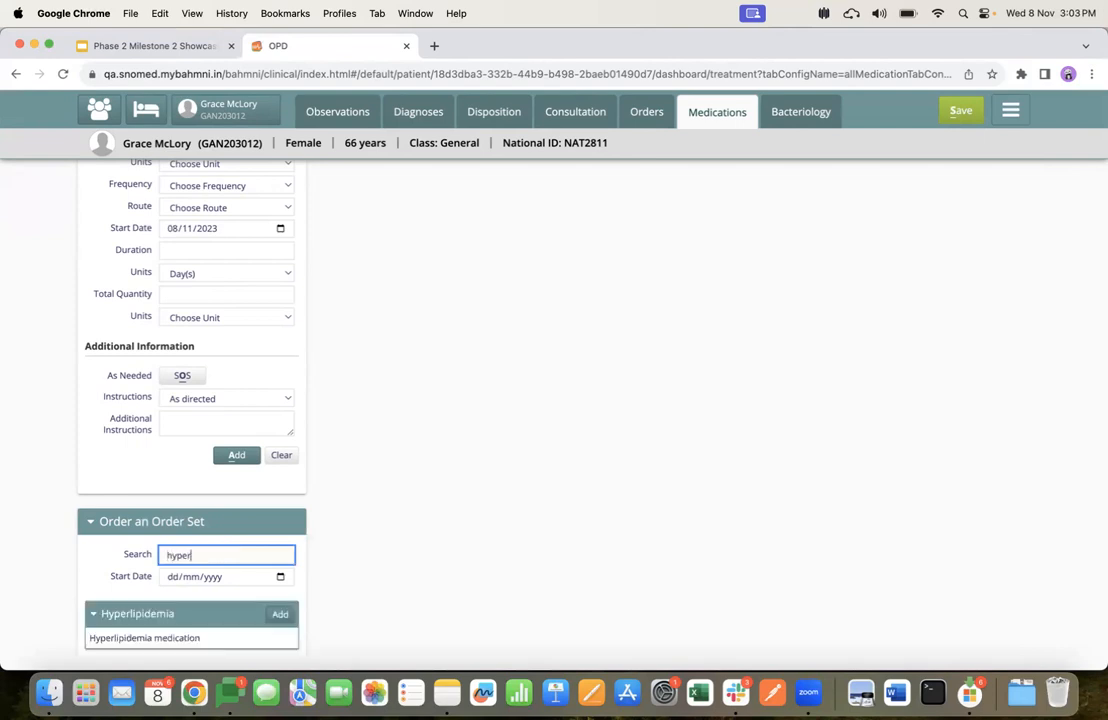
pyautogui.scroll(-1, 146, 670)
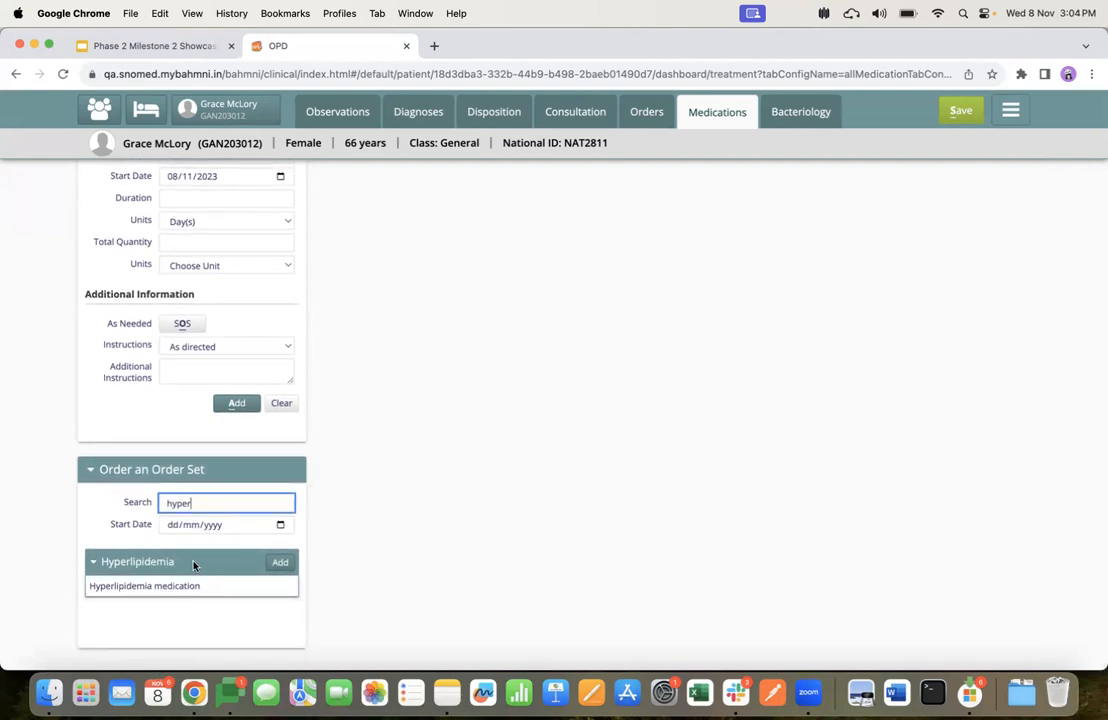
pyautogui.click(283, 563)
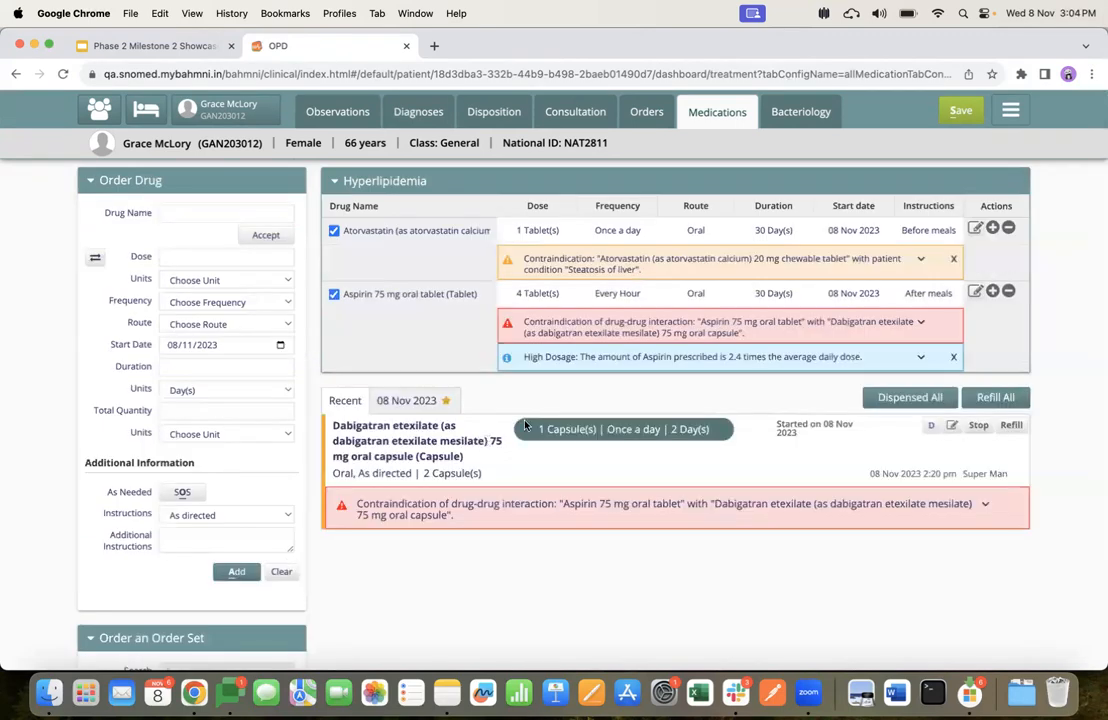
# - Examine the alerts on the order set's drugs and the contraindication alert under the patient's active conditions
pyautogui.scroll(-2, 518, 401)
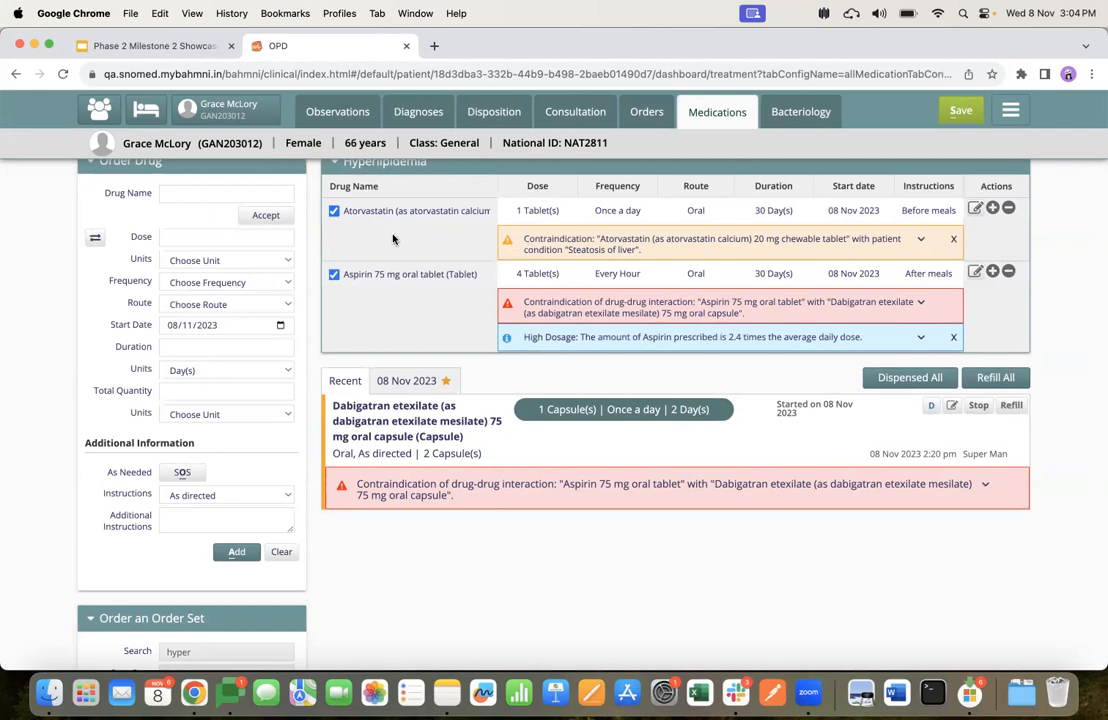
pyautogui.scroll(1, 393, 237)
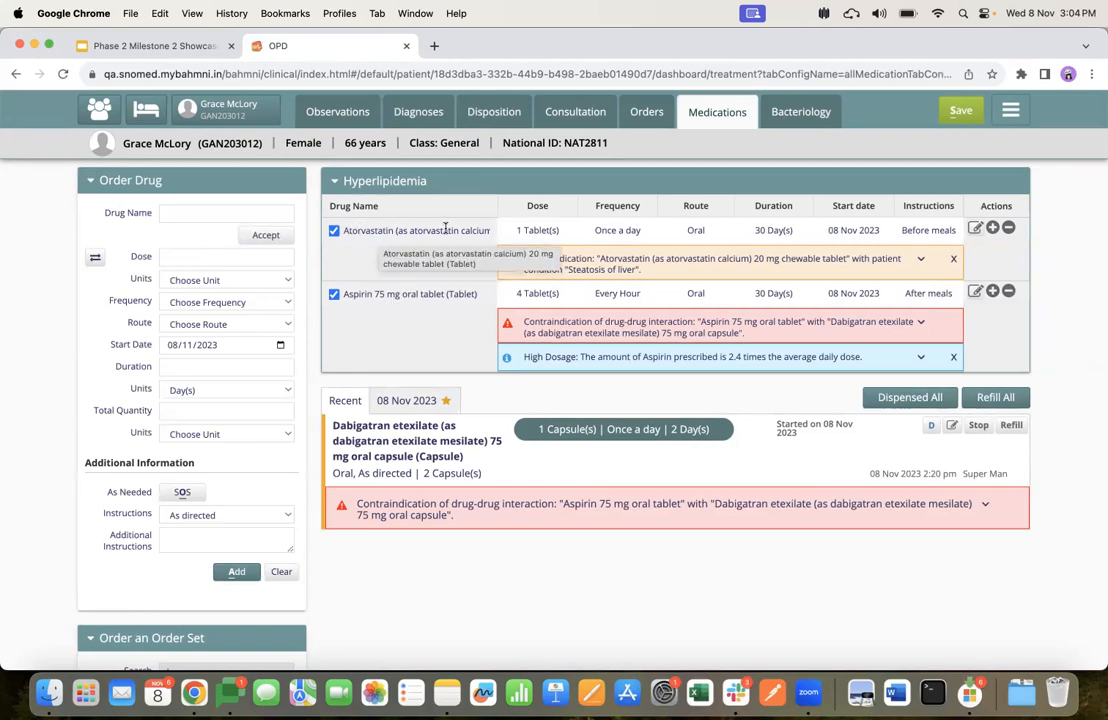
pyautogui.click(418, 114)
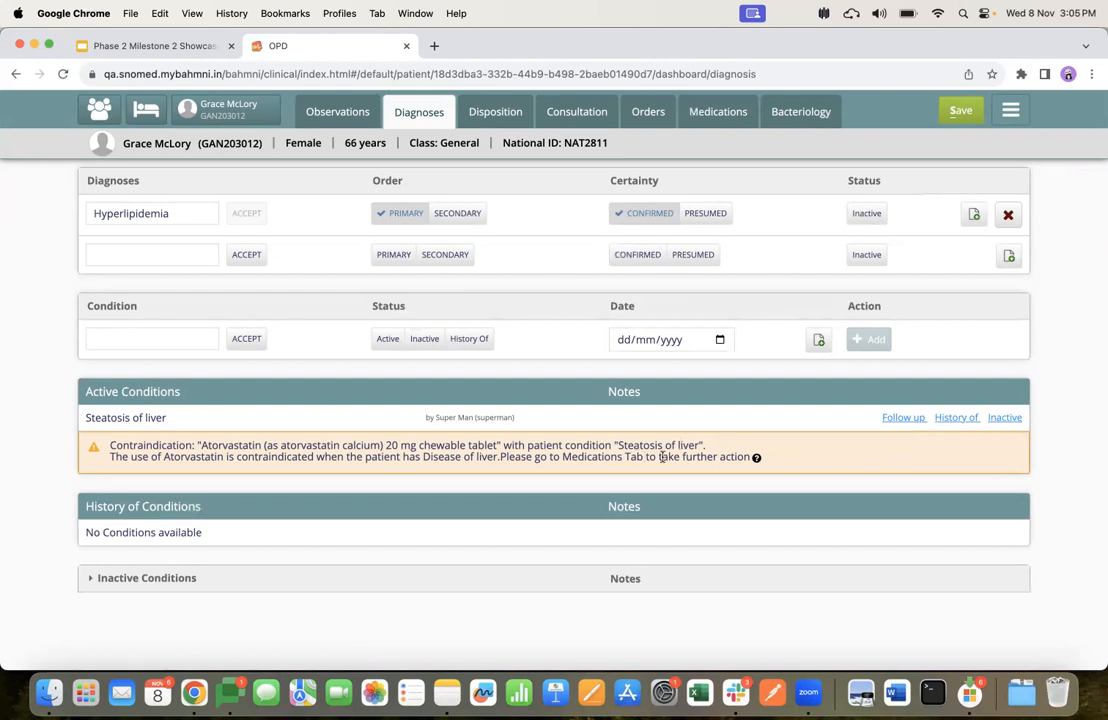
# - Return to the medications and review the details of the high-dosage alert on Aspirin 75 mg
pyautogui.click(698, 108)
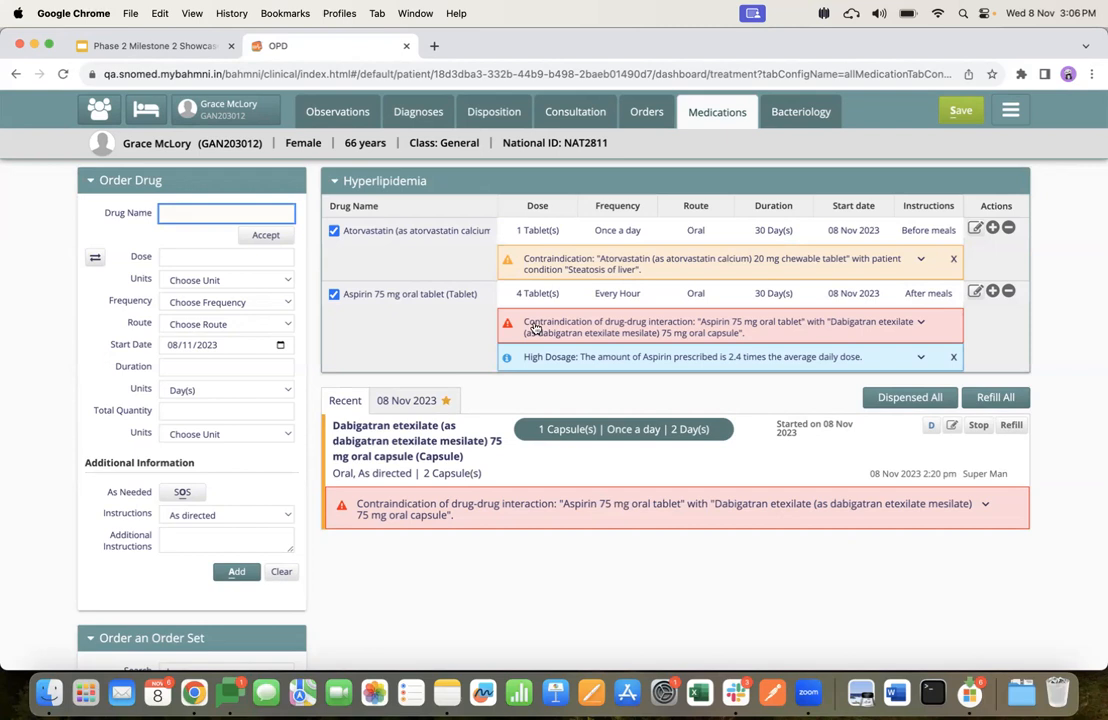
pyautogui.click(581, 364)
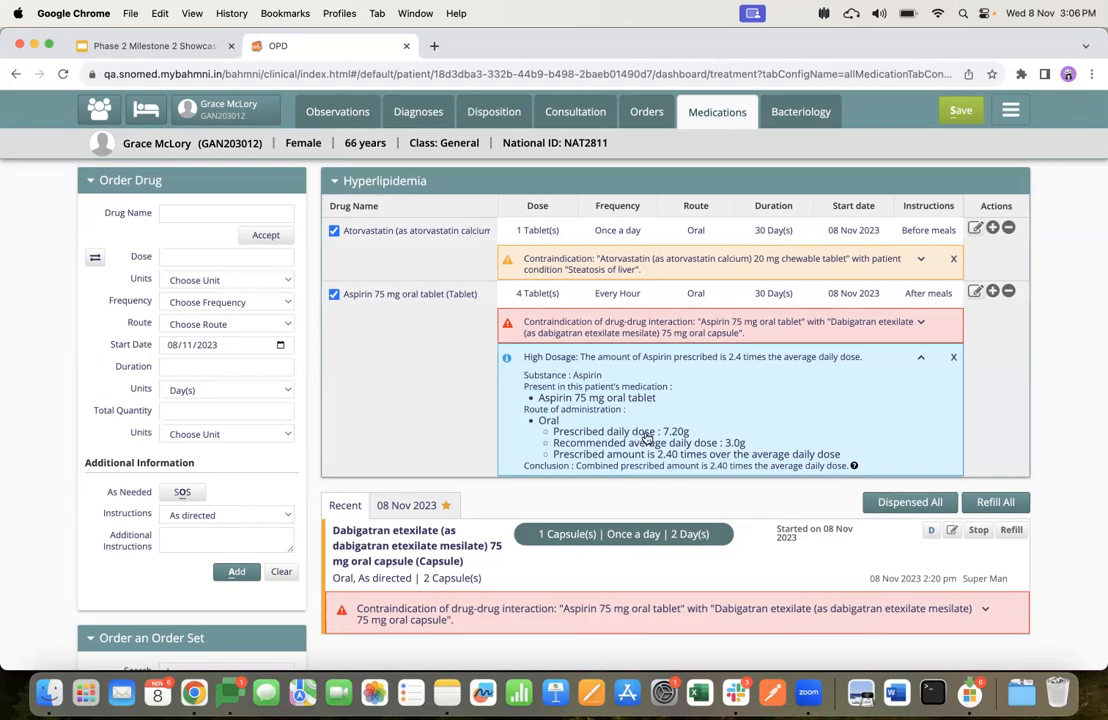
pyautogui.click(652, 360)
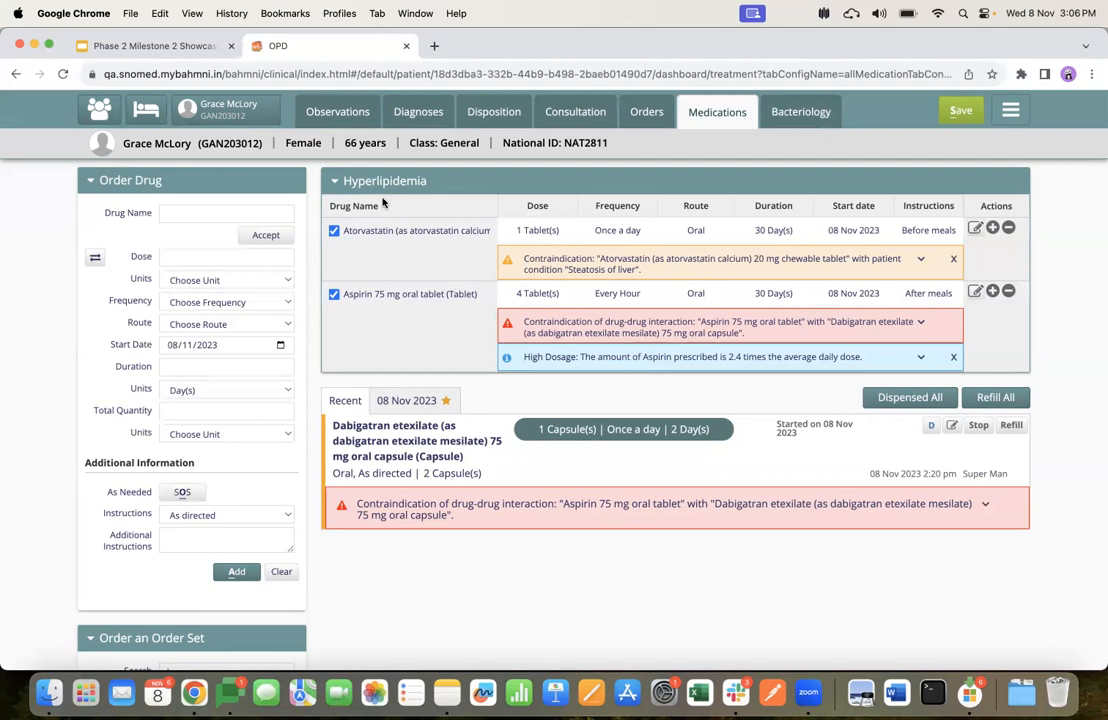
# - Deselect and reselect Aspirin 75 mg in the Hyperlipidemia order set, and try to save the consultation
pyautogui.click(334, 296)
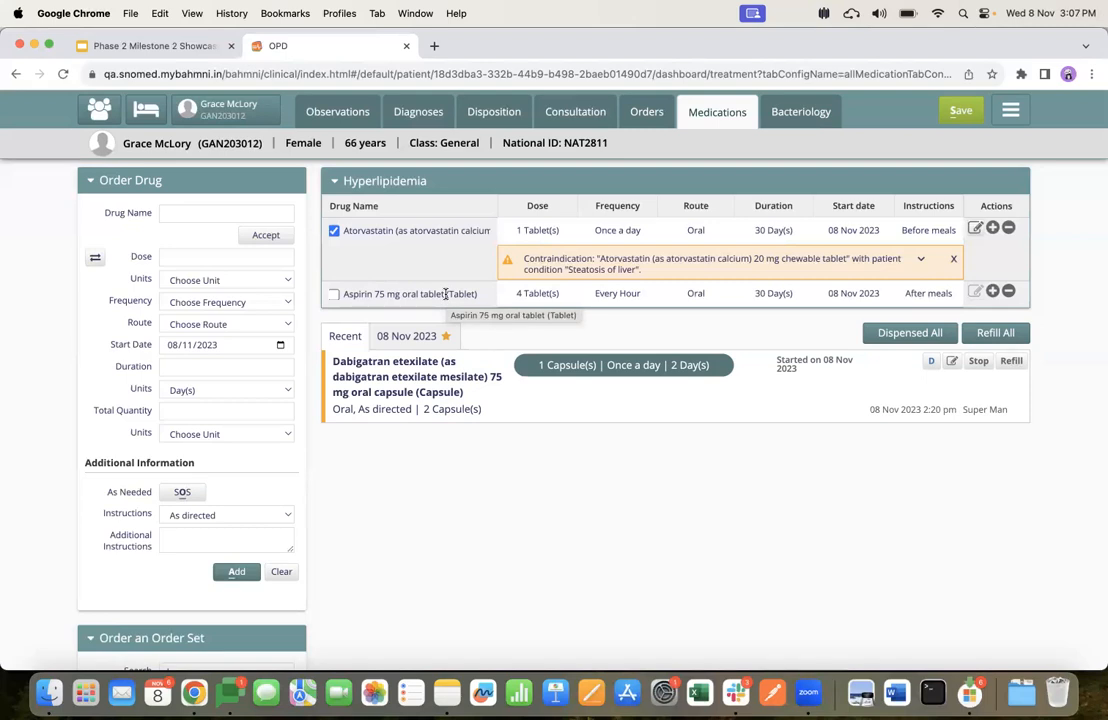
pyautogui.click(334, 294)
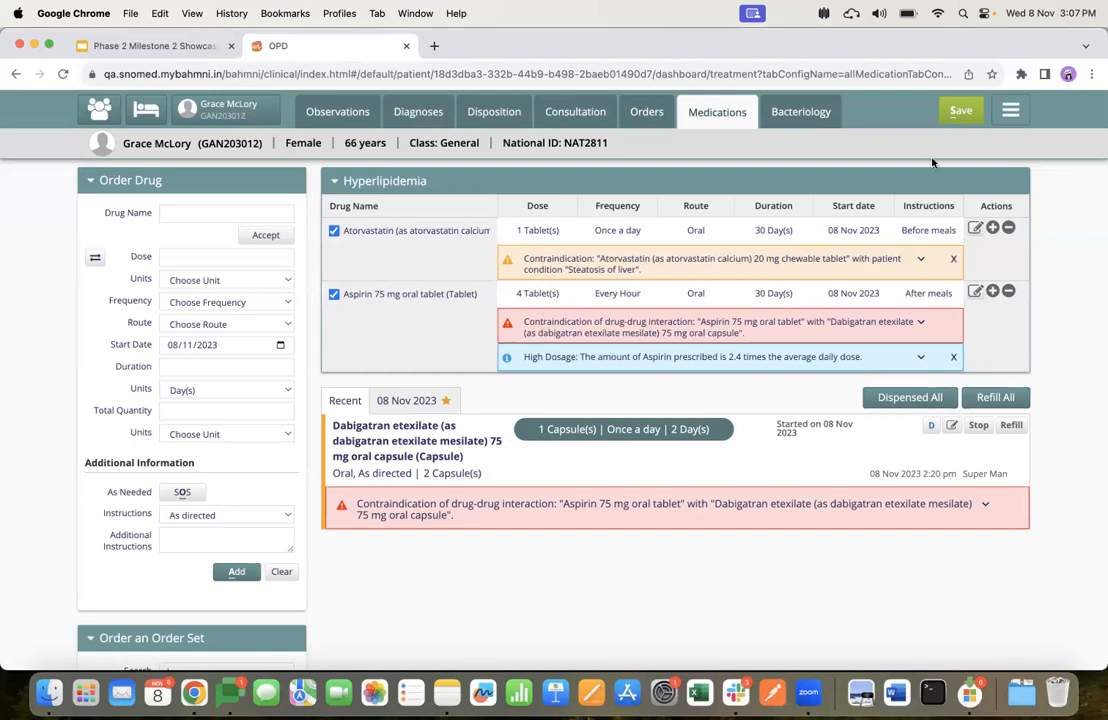
pyautogui.click(960, 115)
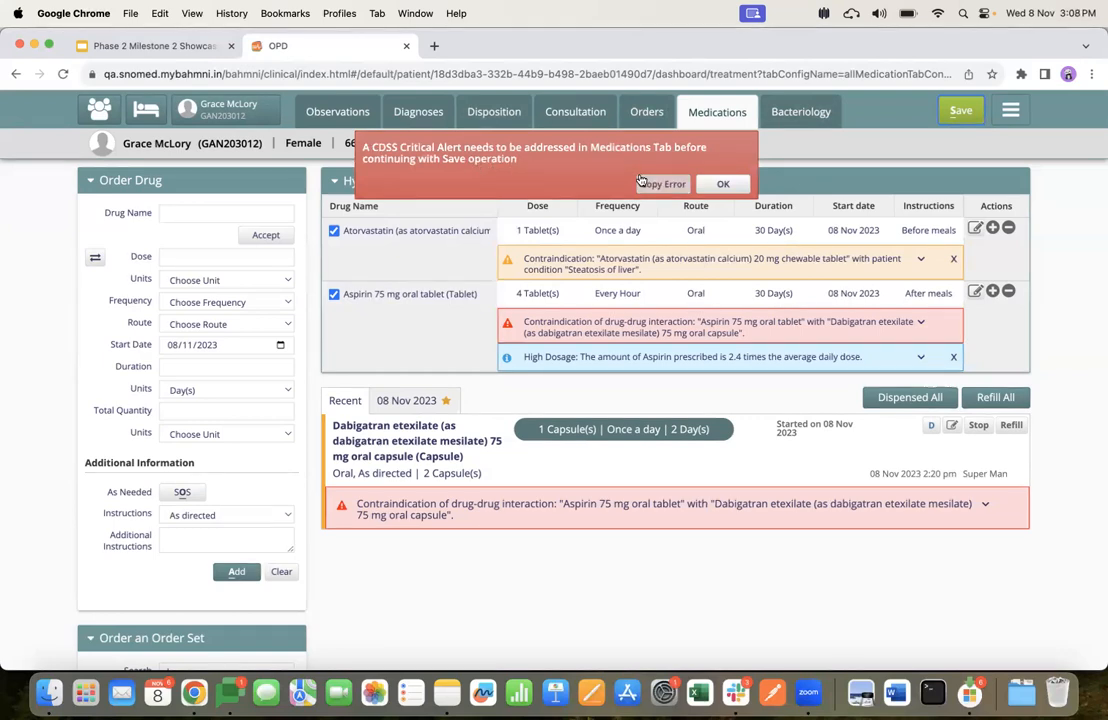
pyautogui.click(726, 186)
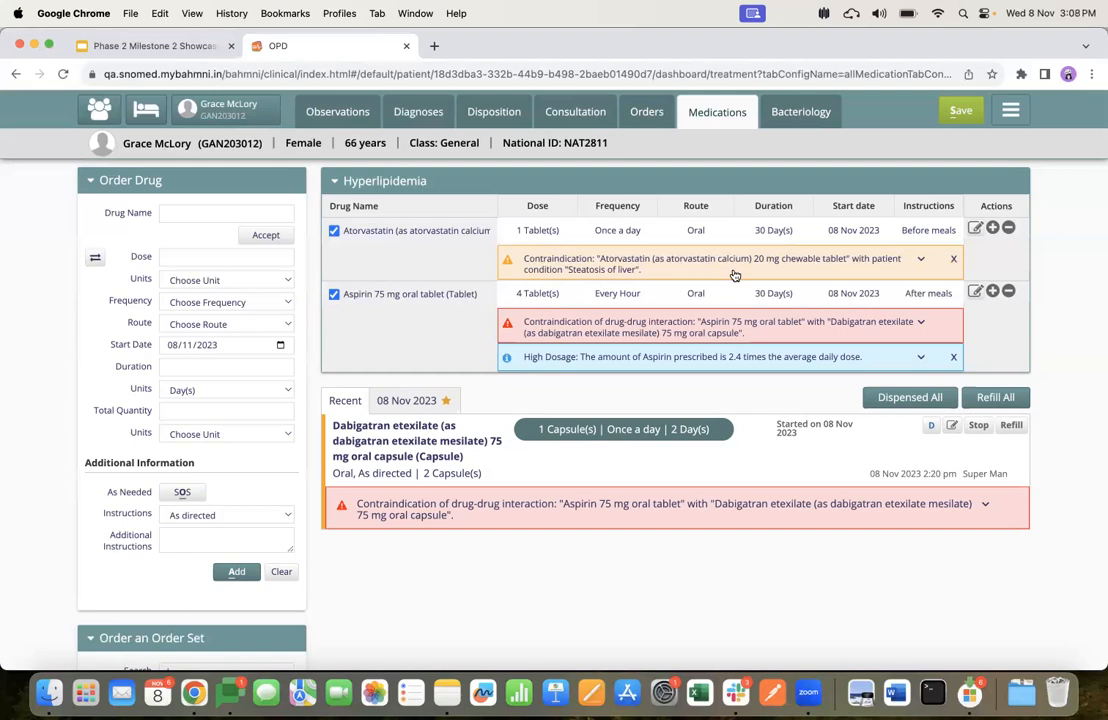
# - Dismiss Aspirin 75 mg's drug-drug interaction alert with the reason "The alert does not apply to the patient in question." and dismiss its high-dosage alert
pyautogui.click(736, 330)
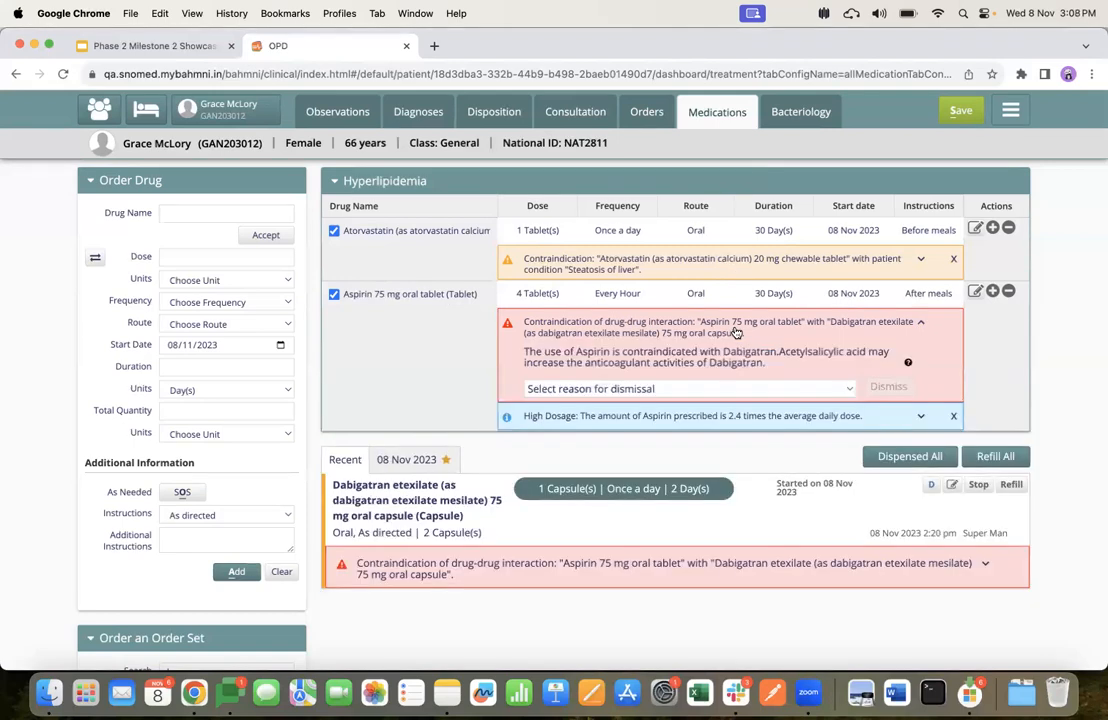
pyautogui.click(723, 389)
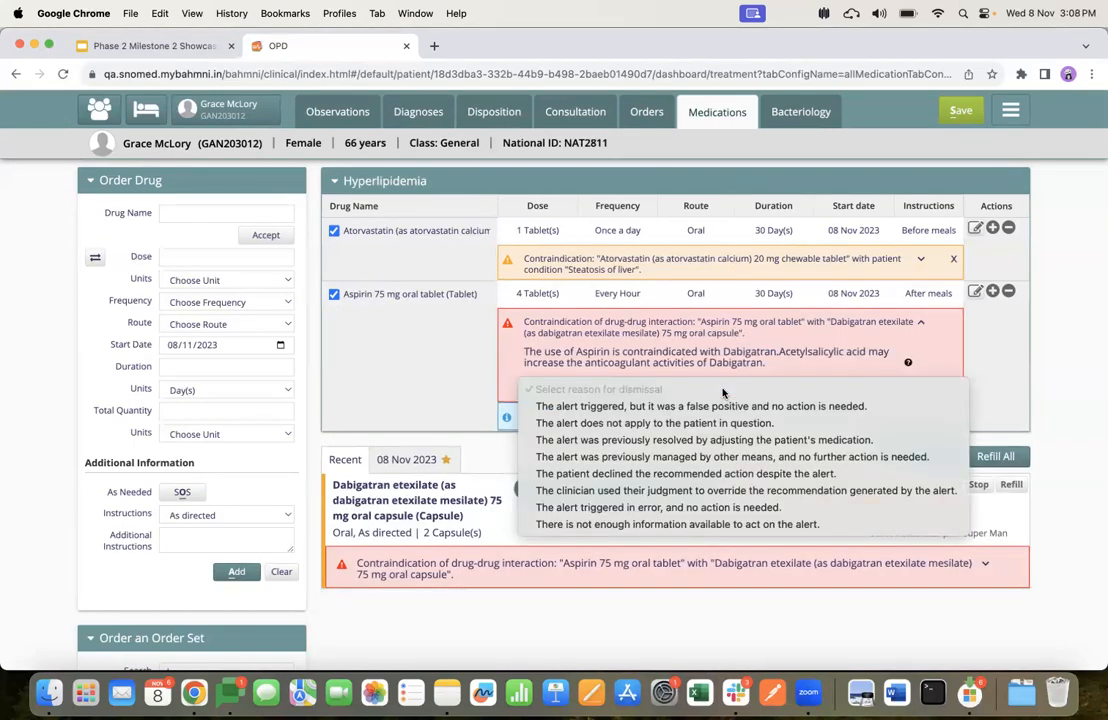
pyautogui.click(708, 423)
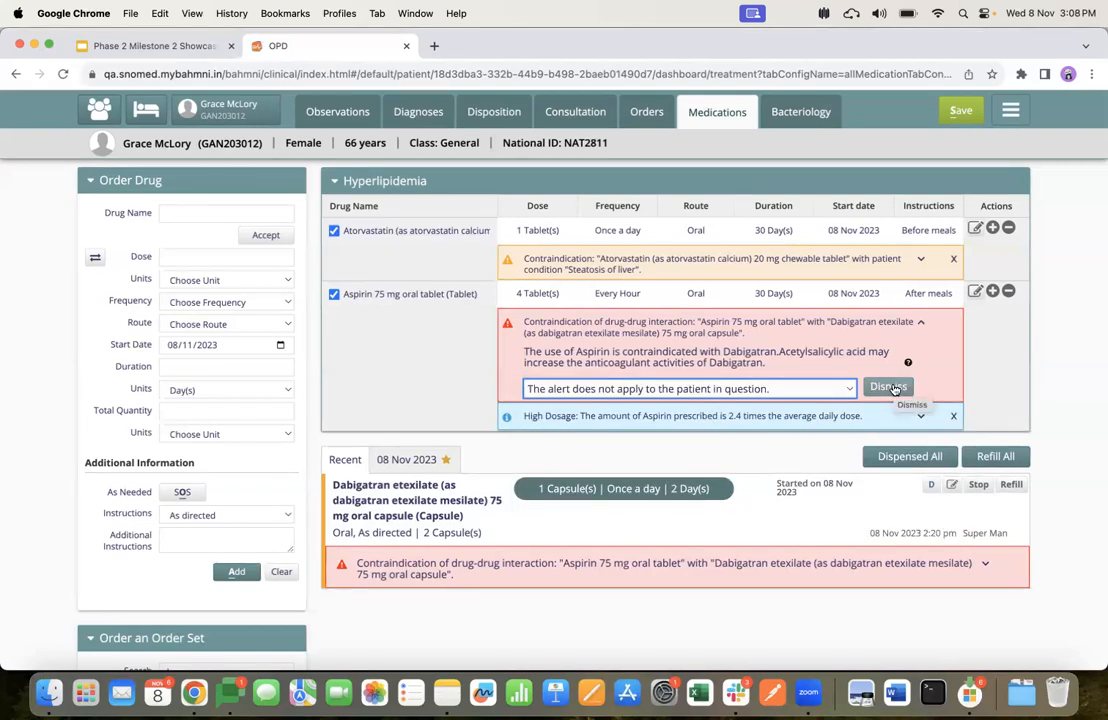
pyautogui.click(893, 387)
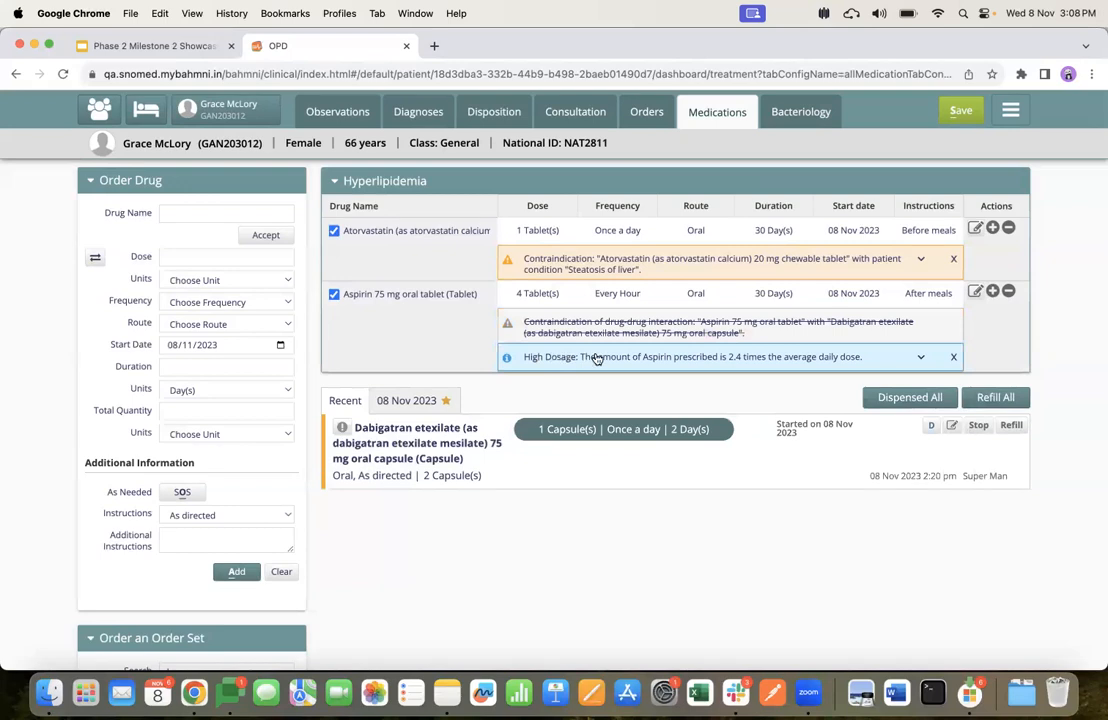
pyautogui.click(955, 358)
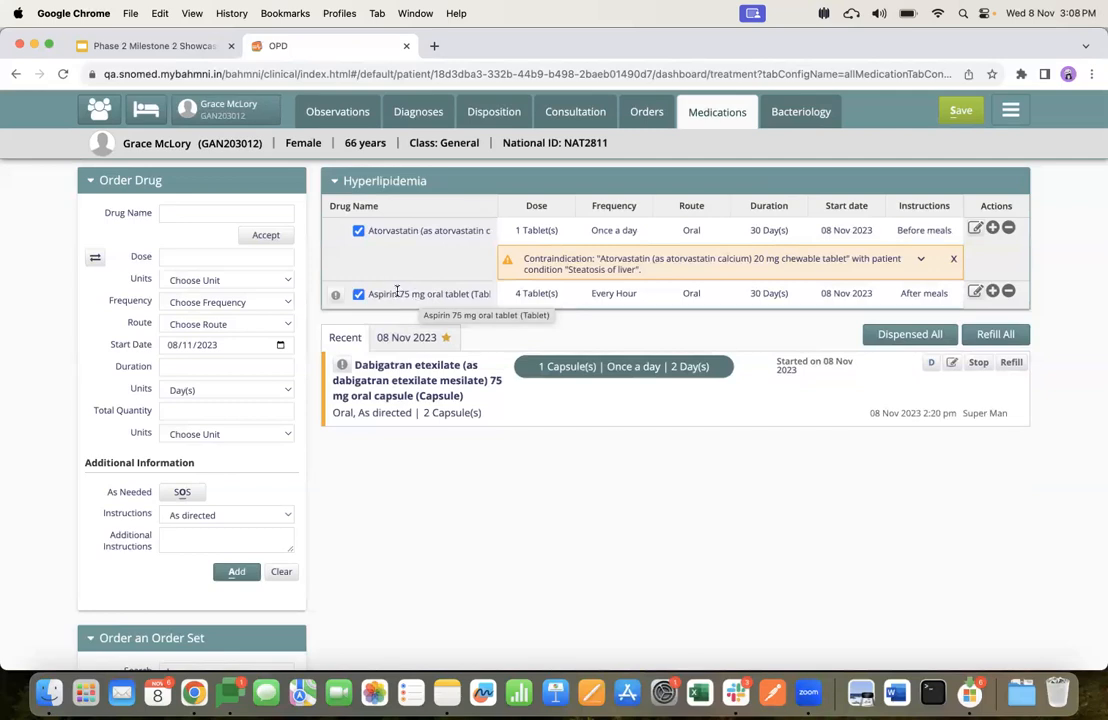
# - Review the details of the dismissed alerts on the Aspirin 75 mg prescription
pyautogui.click(338, 299)
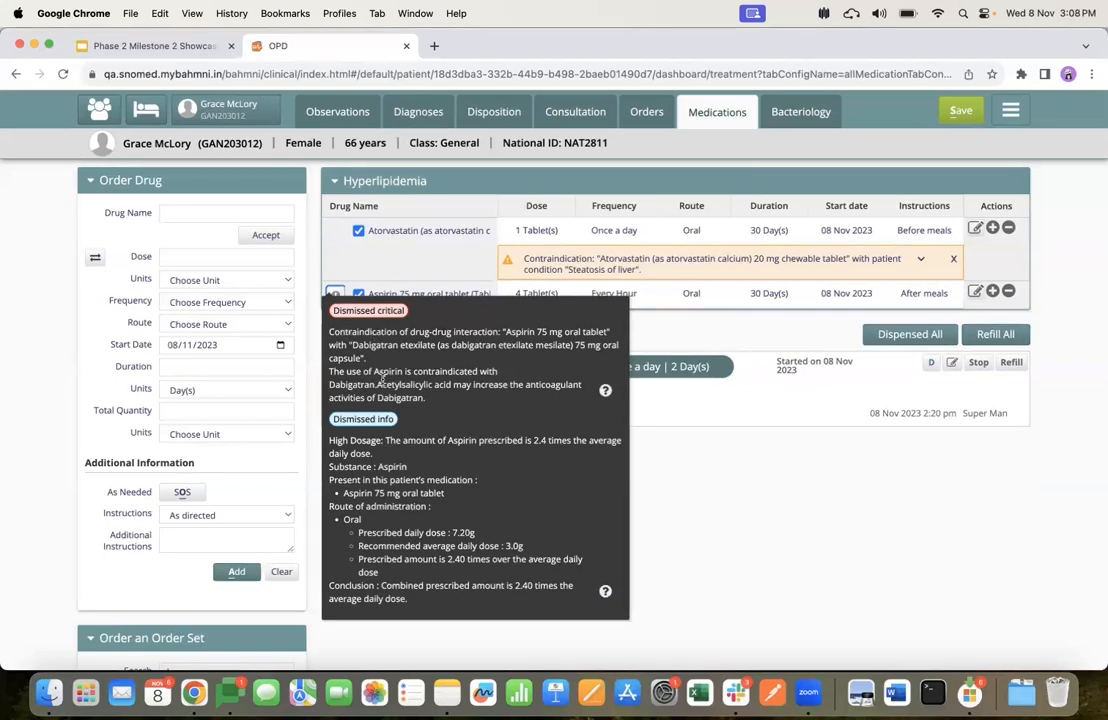
pyautogui.scroll(-2, 380, 360)
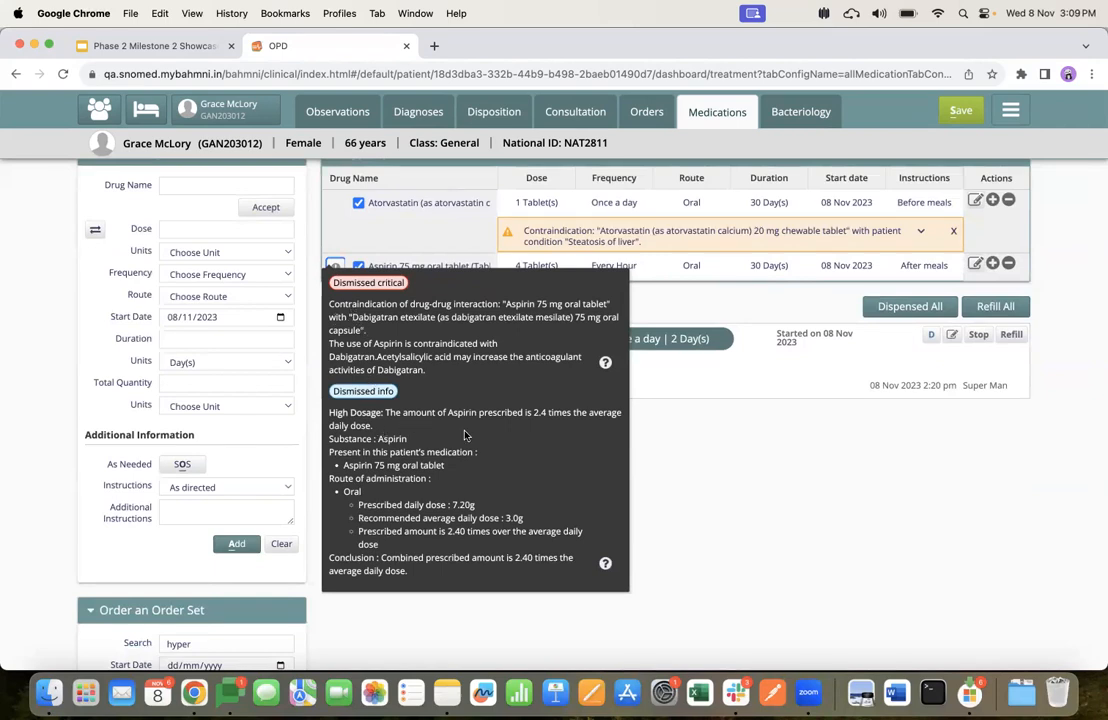
pyautogui.click(698, 456)
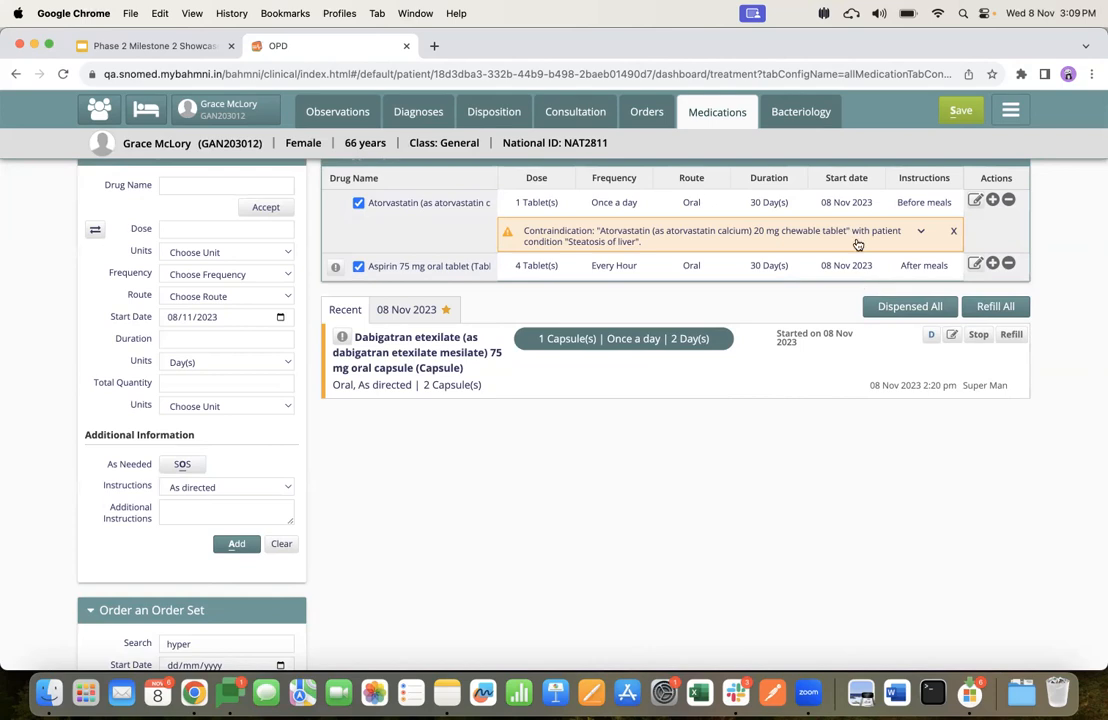
# - Save the consultation and review the dismissed alert on the Dabigatran etexilate prescription
pyautogui.click(960, 113)
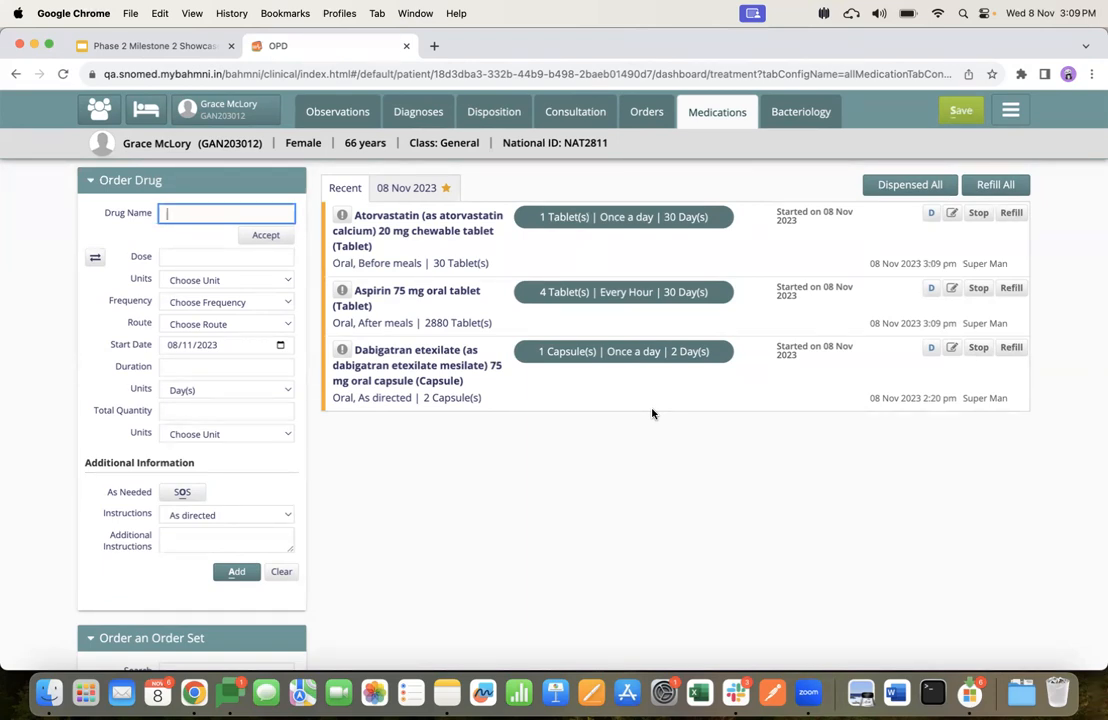
pyautogui.click(343, 351)
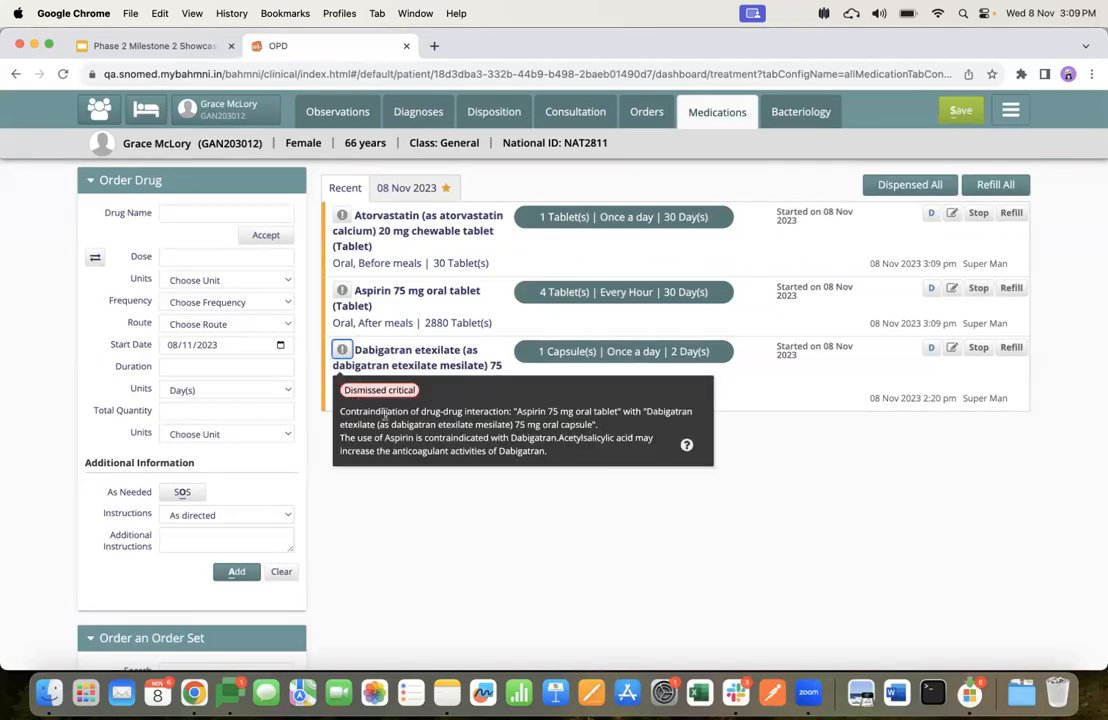
pyautogui.click(570, 490)
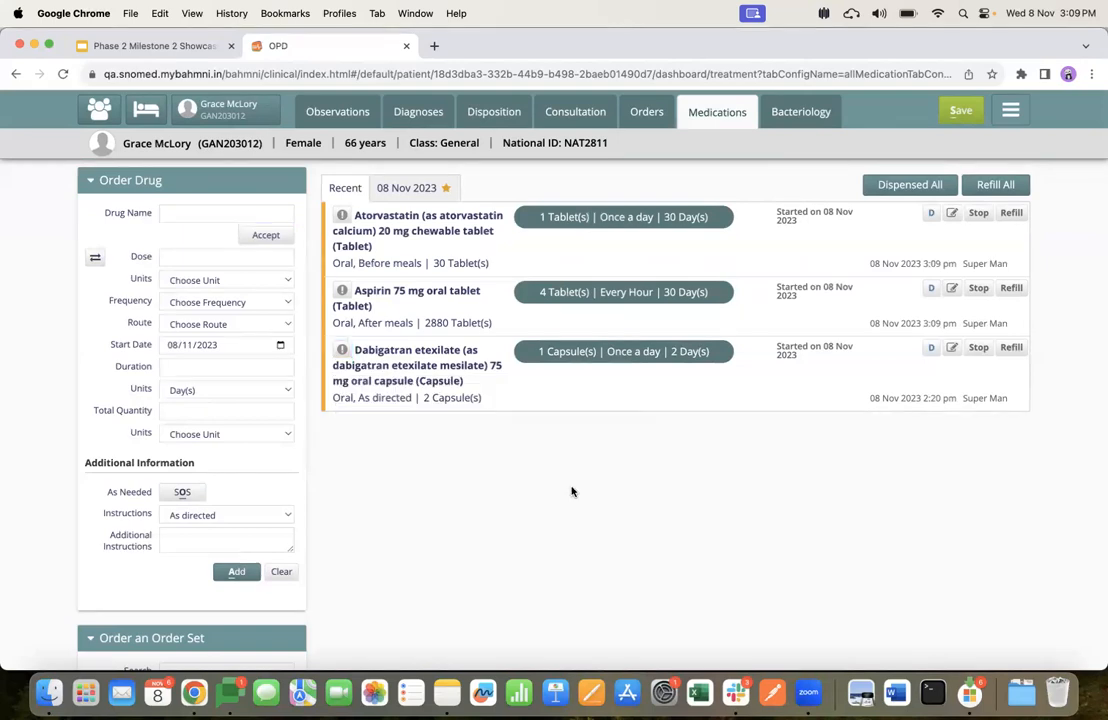